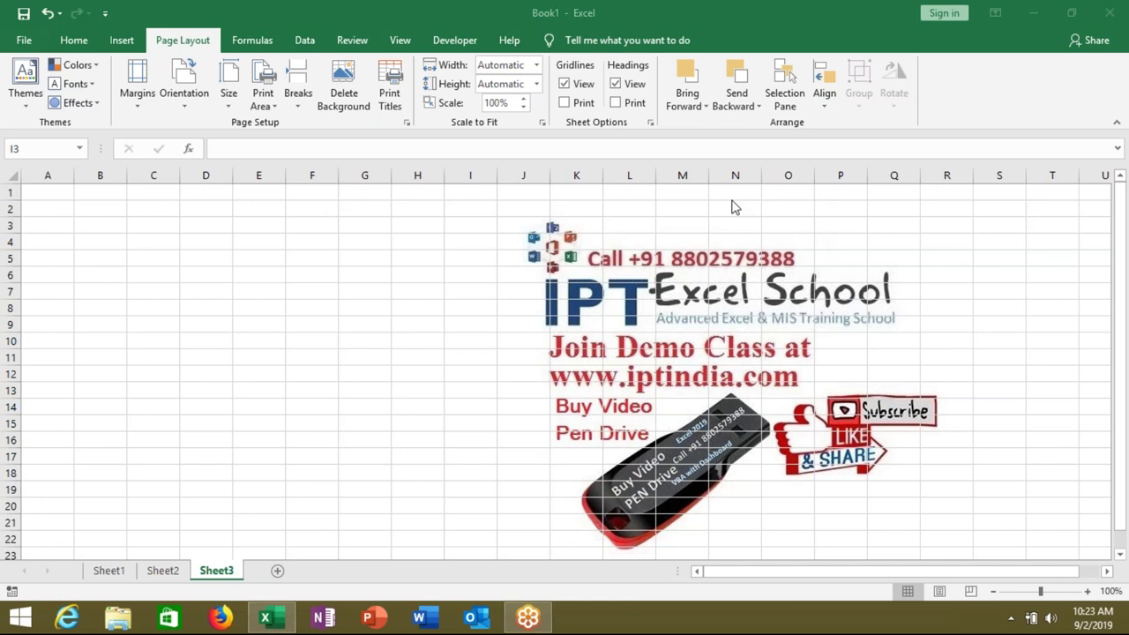
- Enter 20 in cell B2
click(345, 231)
click(176, 240)
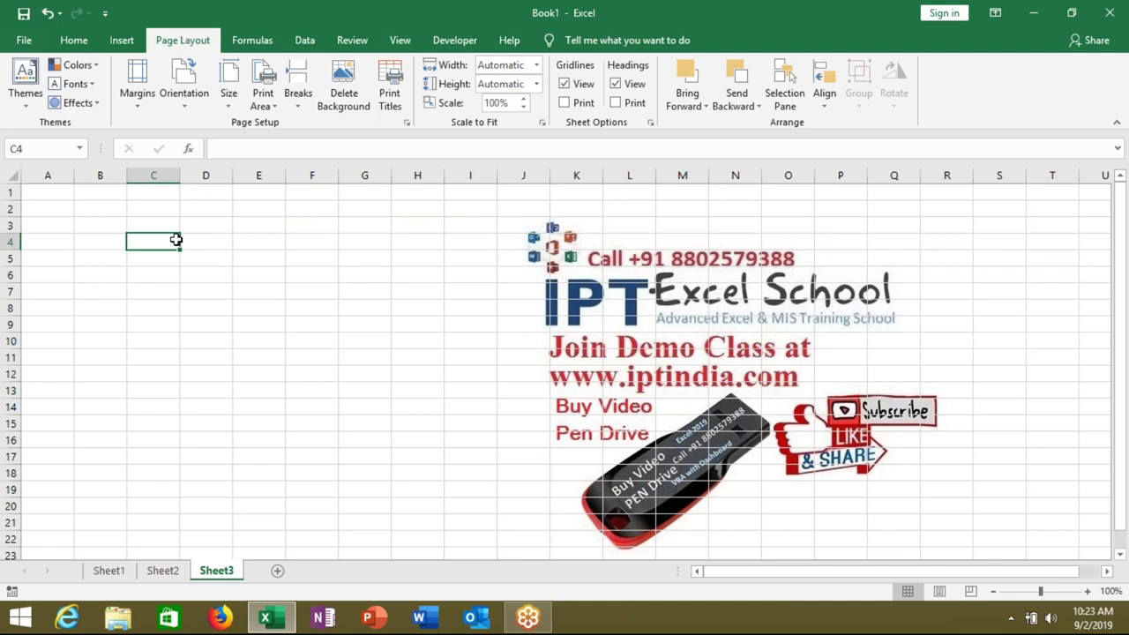
key(Up)
key(Up)
key(Up)
key(Left)
key(Down)
key(Left)
key(Up)
key(Right)
key(Down)
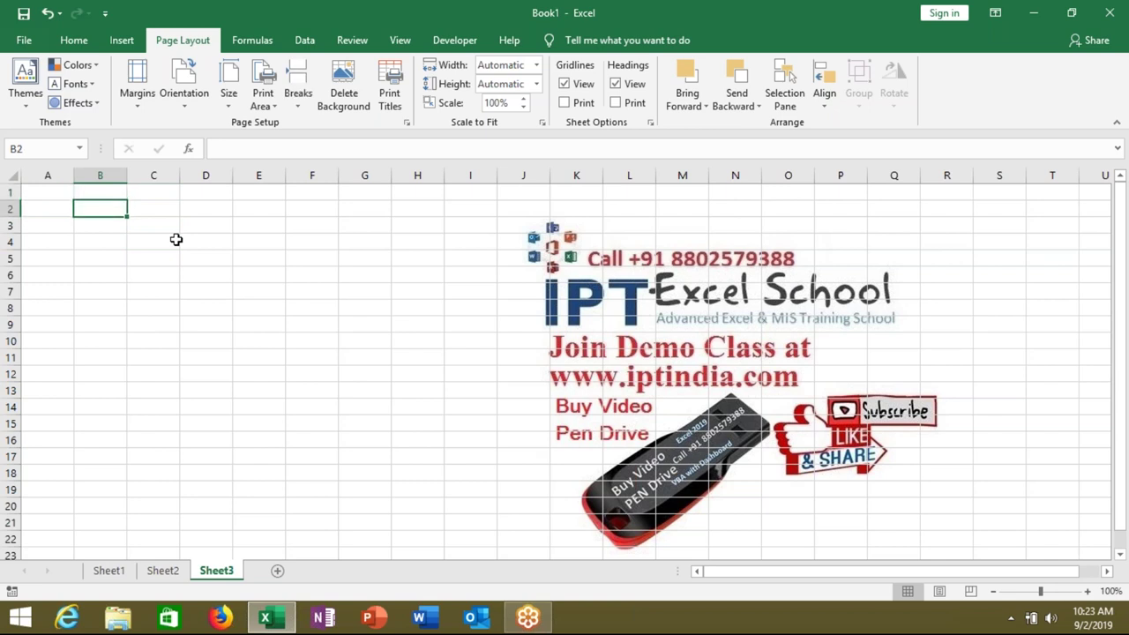
text(20)
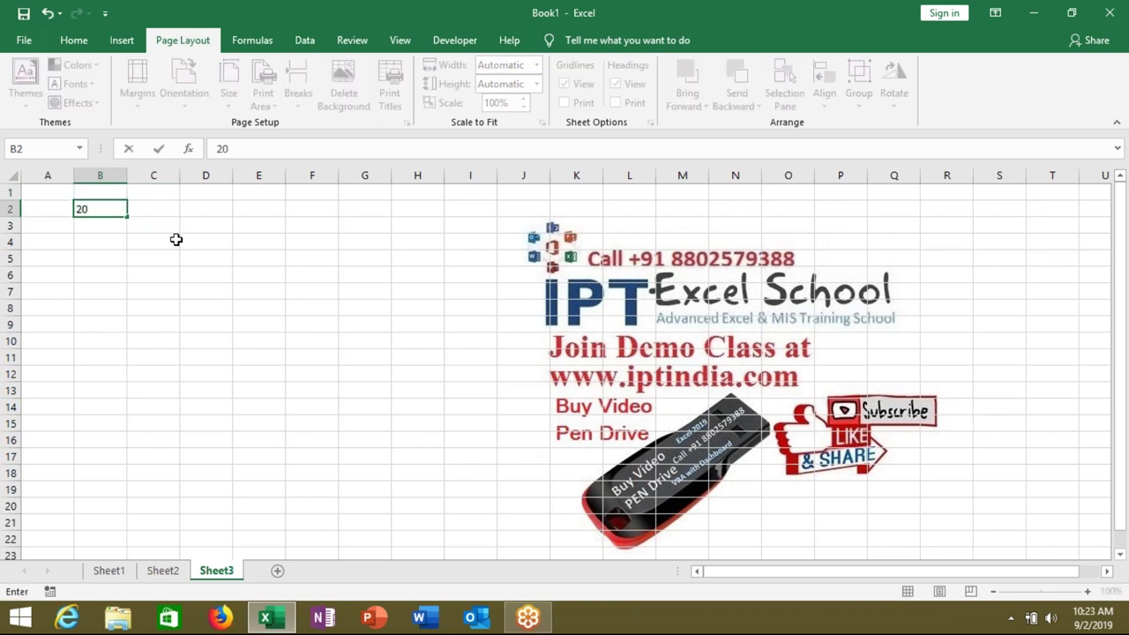
key(Return)
- Enter 30 in cell C2
key(Right)
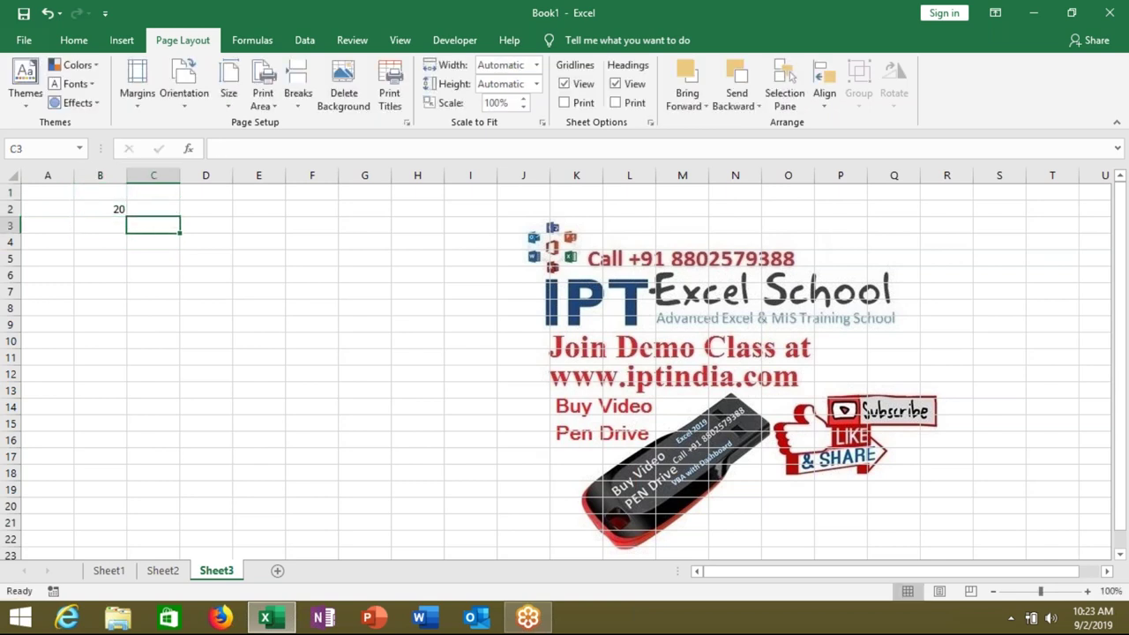
click(153, 208)
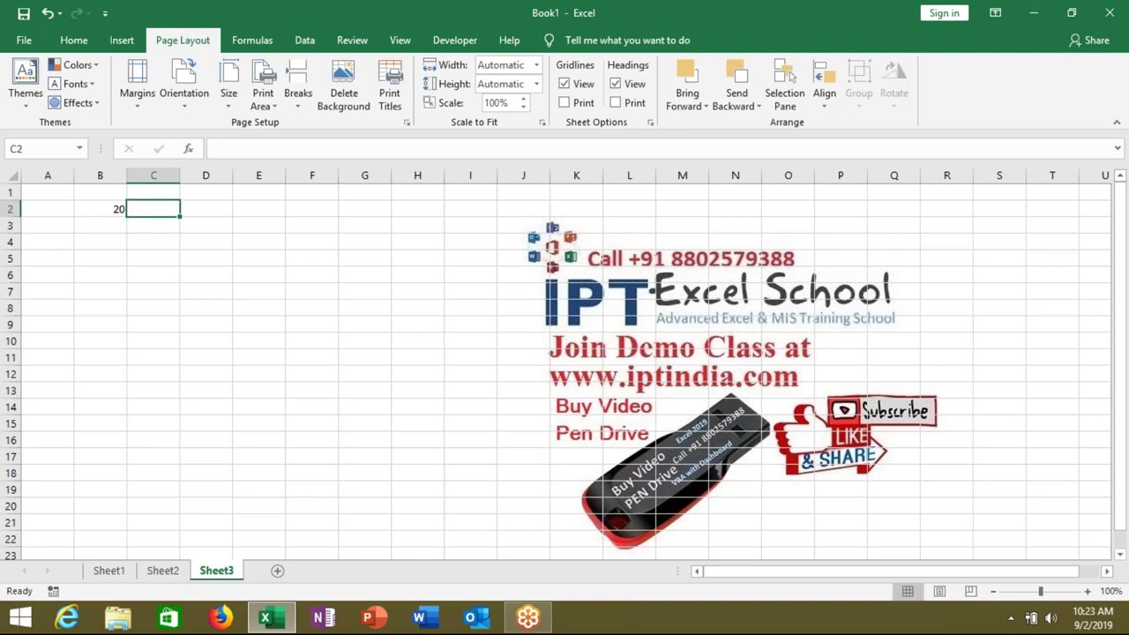
key(Page_Down)
key(Up)
key(Up)
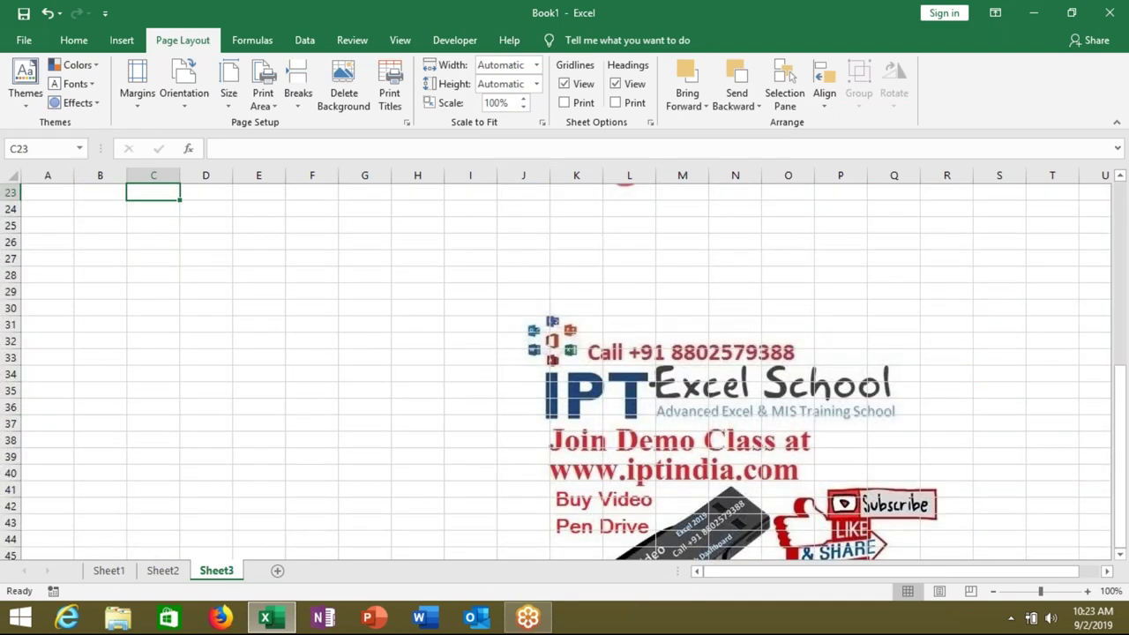
key(Up)
key(Page_Up)
key(Down)
text(30)
key(Tab)
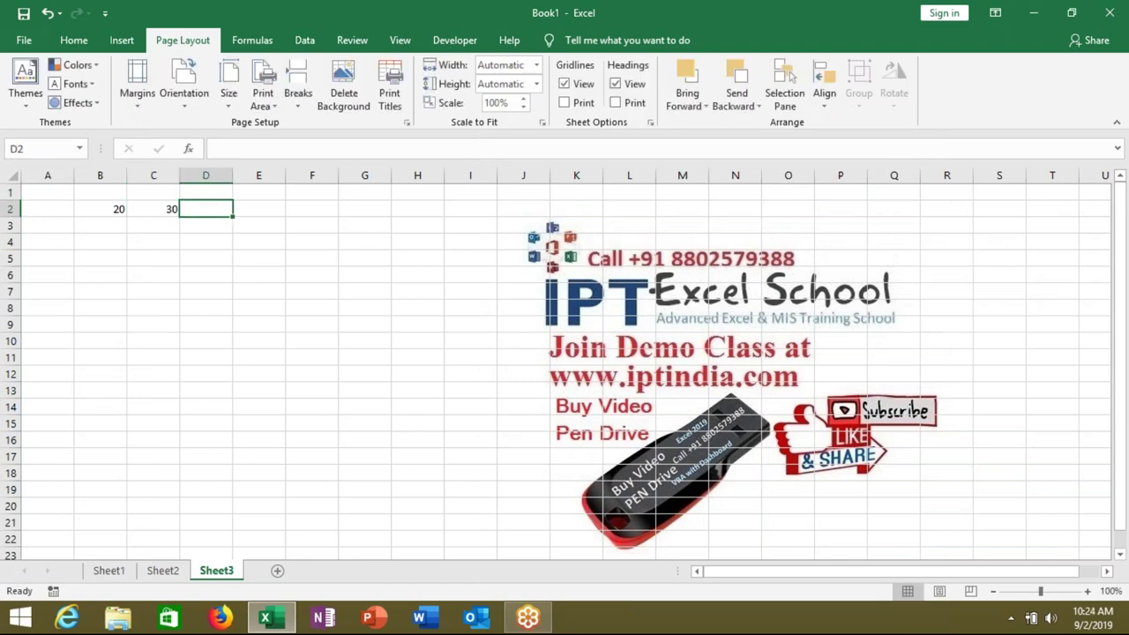
- Enter =SUM(B2:C2) in D2 so it totals 50
text(=sum)
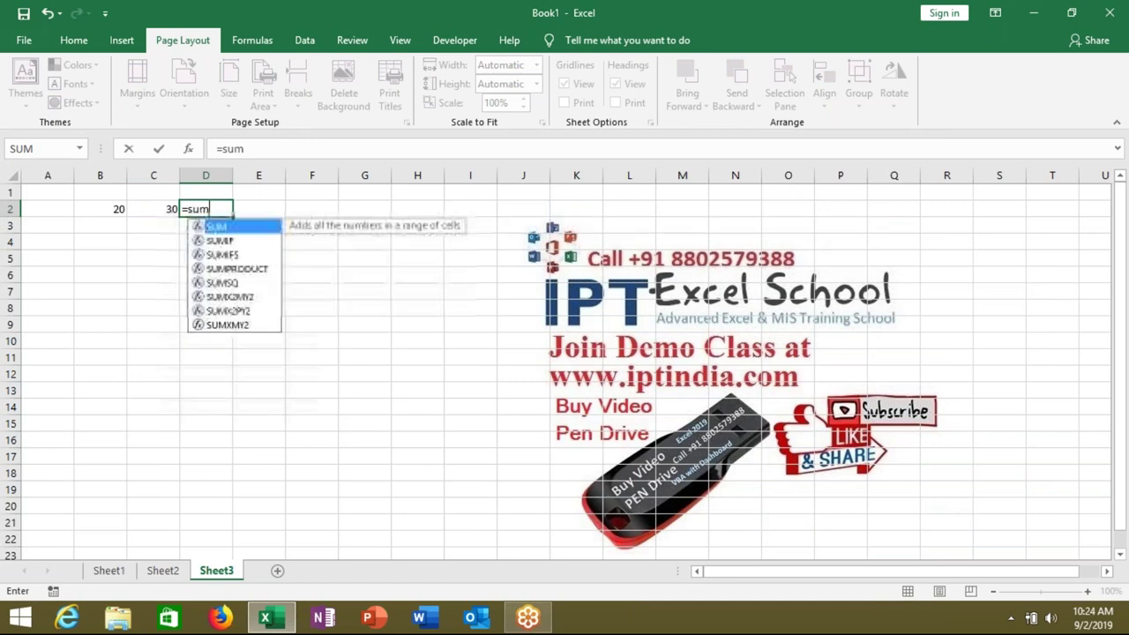
key(Tab)
key(Left)
key(Left)
key(Left)
key(Right)
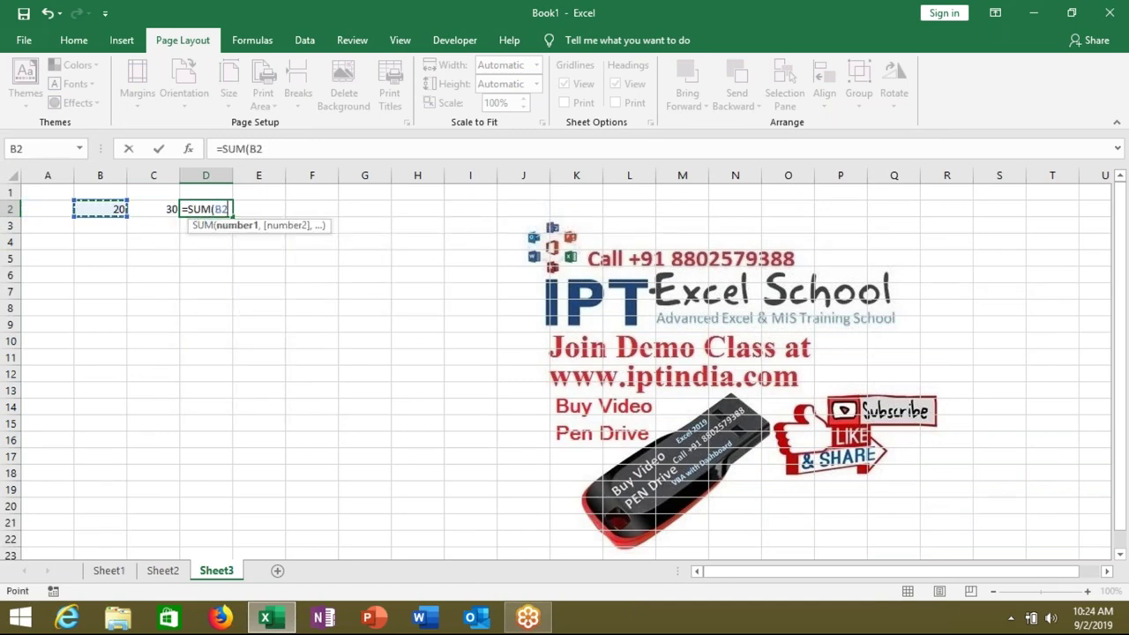
key(shift+Right)
key(Return)
key(Up)
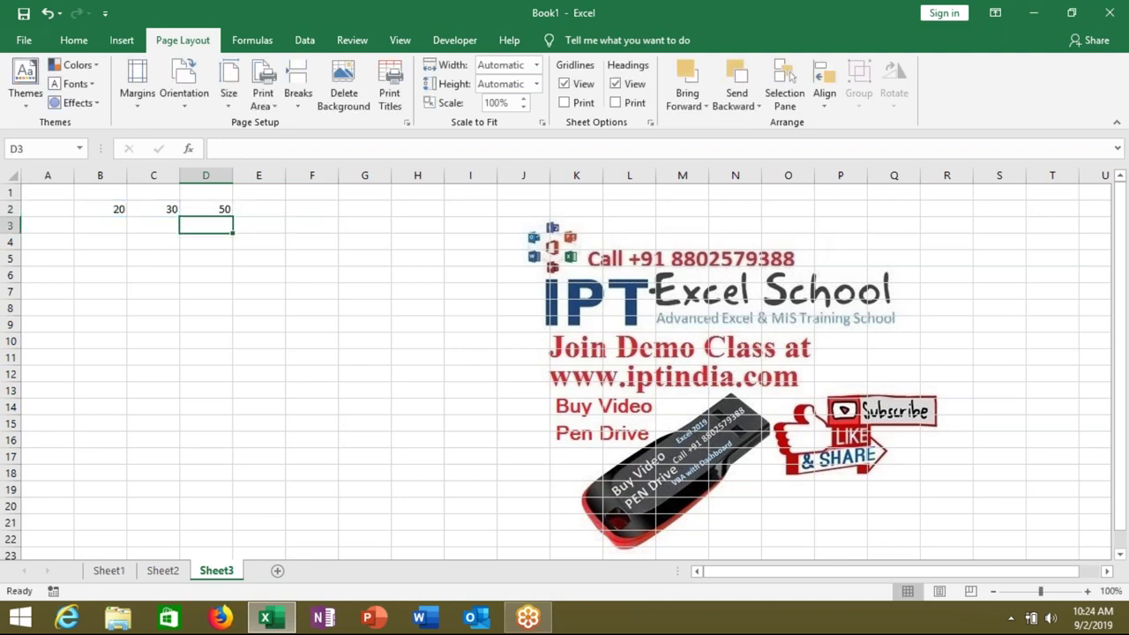
- Enter =B2+C2 in D3 to get 50, then compare with D2's SUM formula
key(Down)
text(=)
key(Left)
key(Left)
key(Up)
text(+)
key(Up)
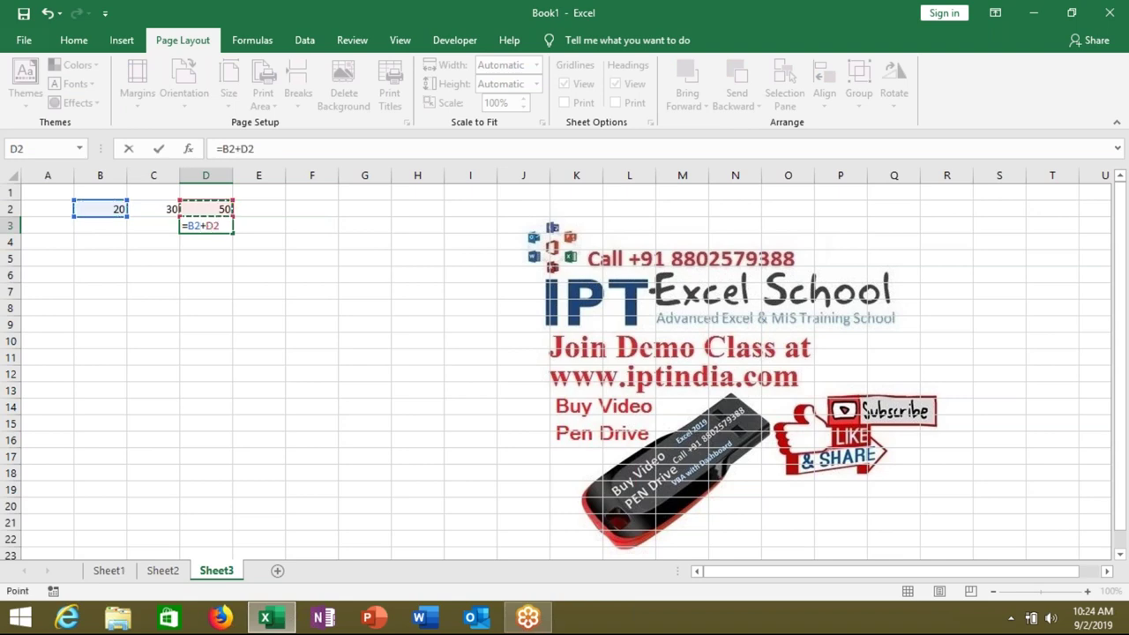
key(Left)
key(F8)
key(BackSpace)
key(BackSpace)
key(BackSpace)
key(Return)
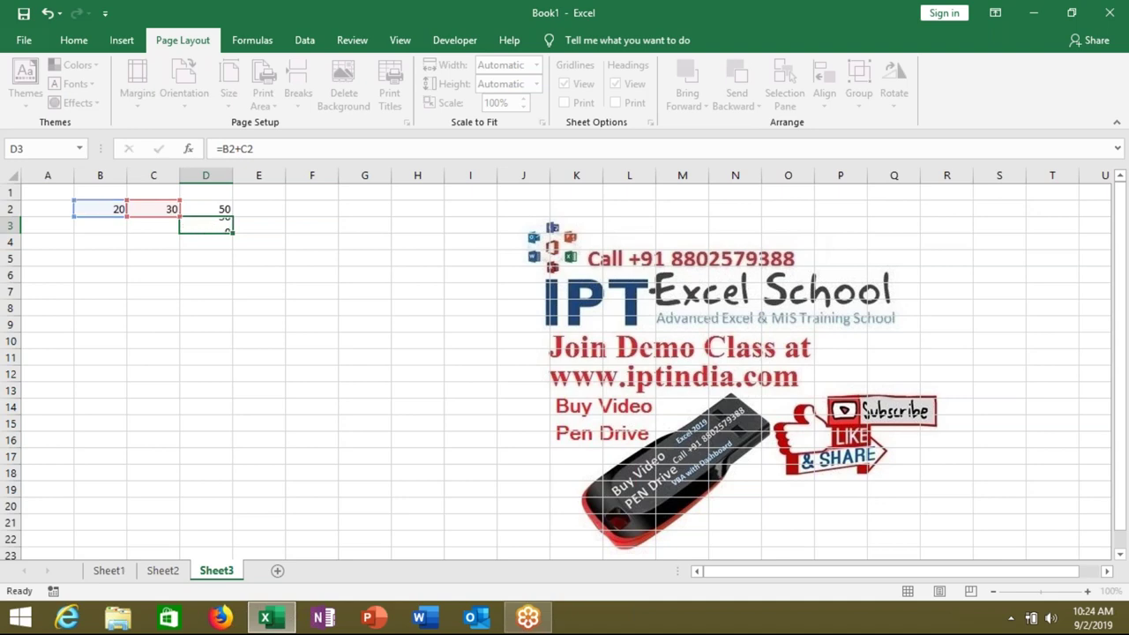
key(Up)
click(205, 209)
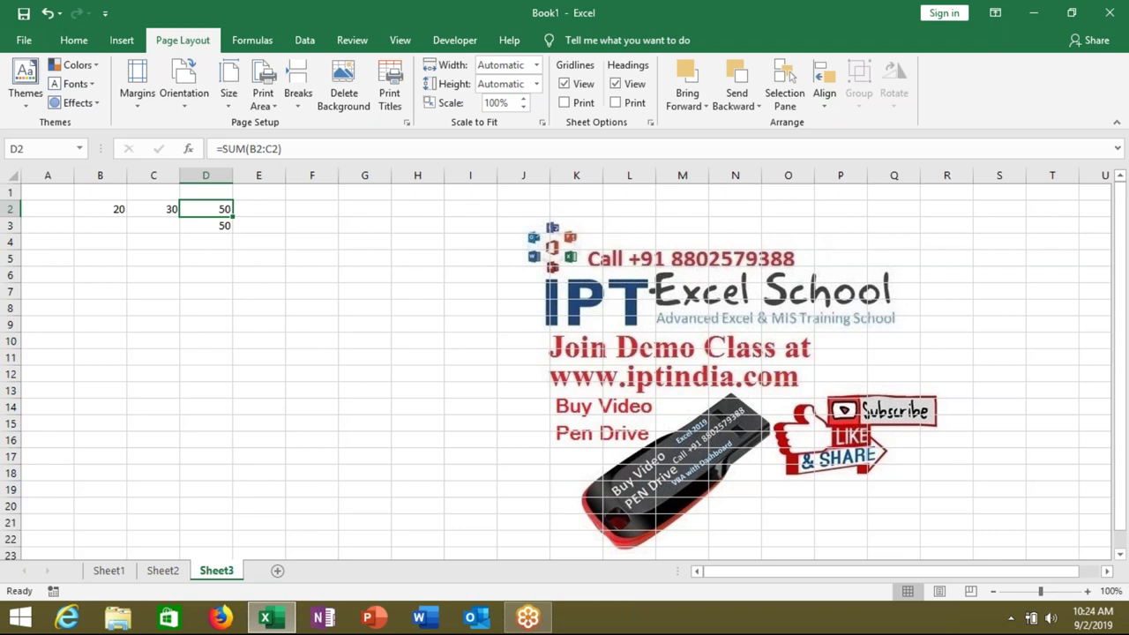
- Enter headings Q1 and Q2 in B5:C5 with values 50 and 55 below
key(Down)
key(Down)
key(Down)
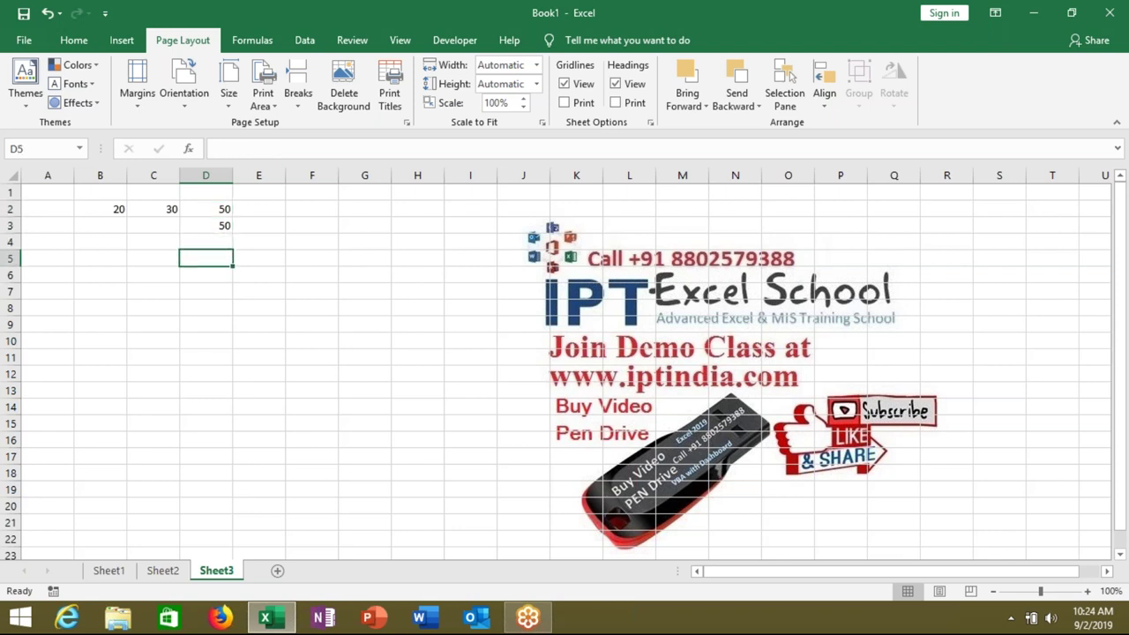
key(Left)
key(Left)
text(Q)
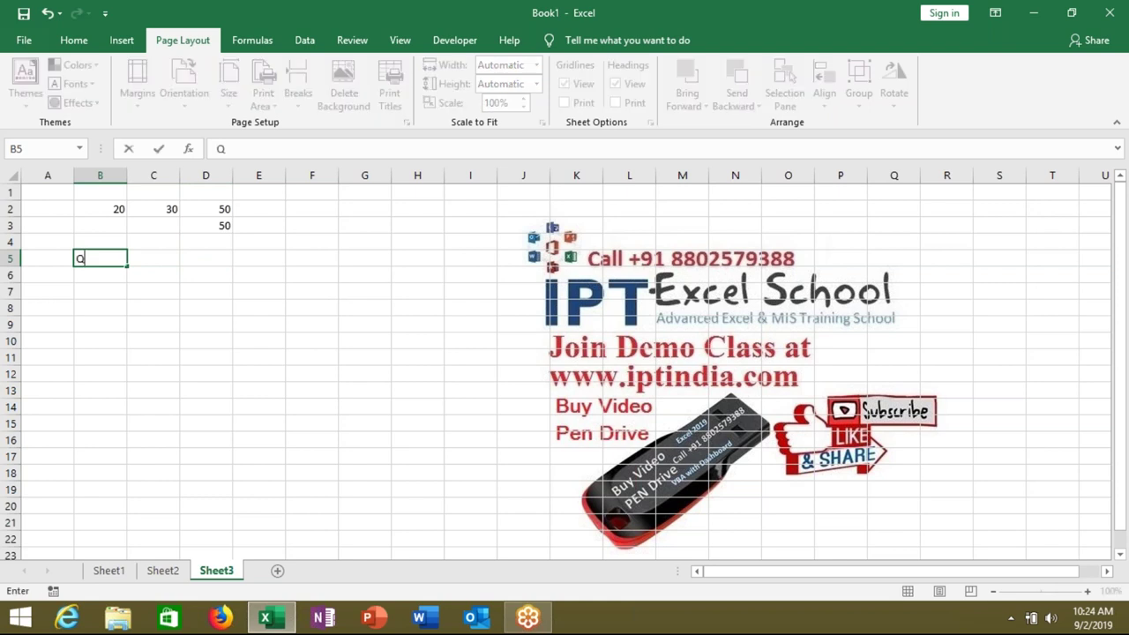
text(1)
key(Tab)
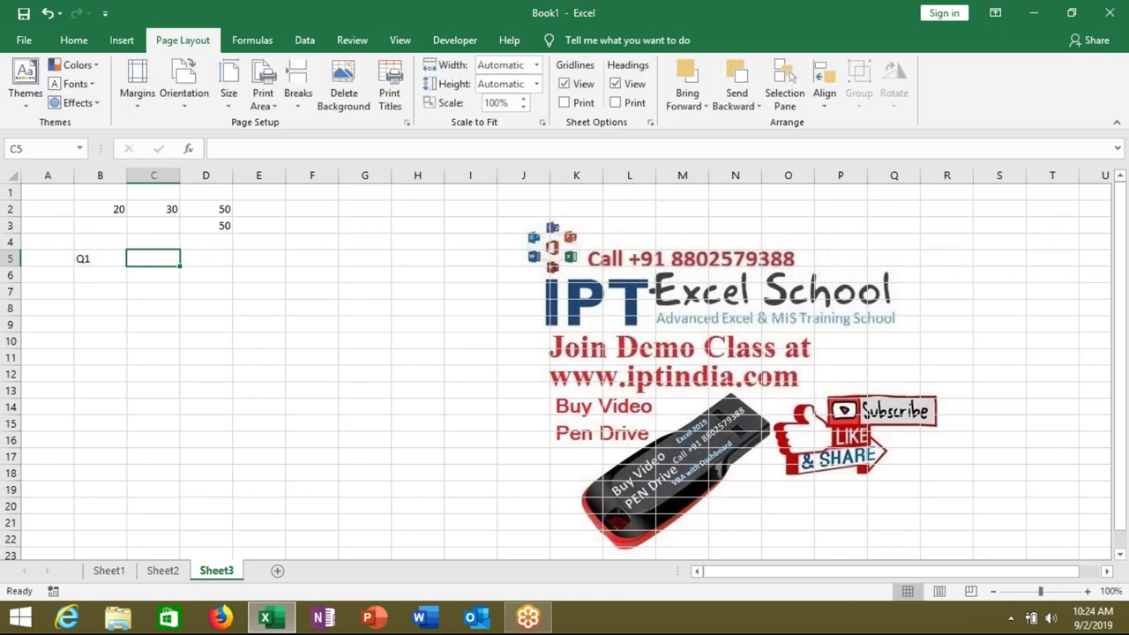
text(Q2)
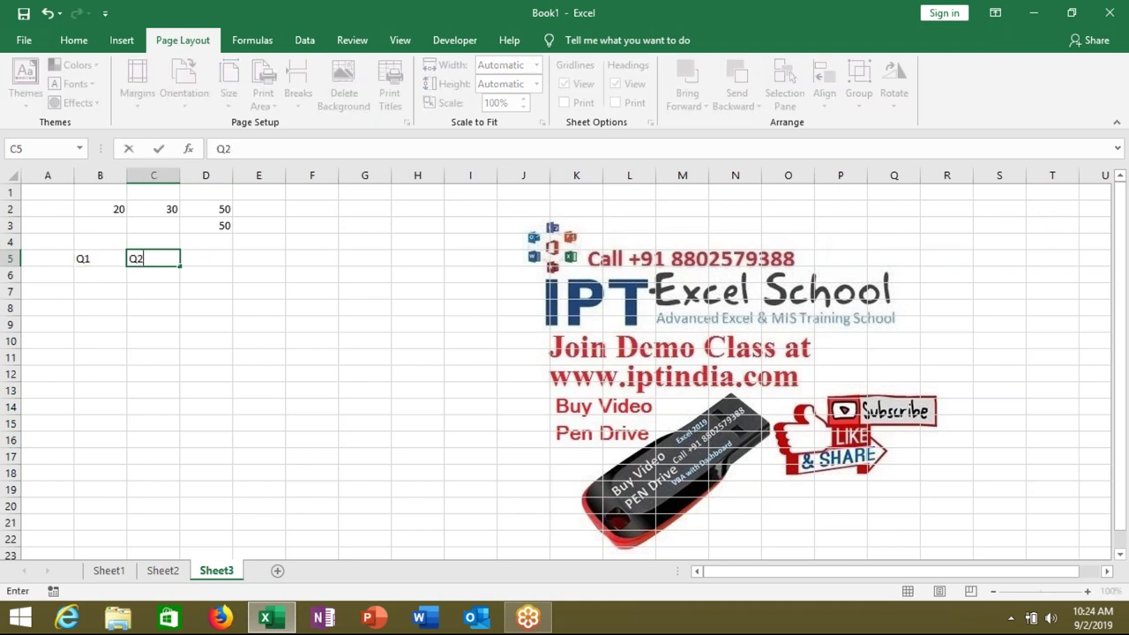
key(Return)
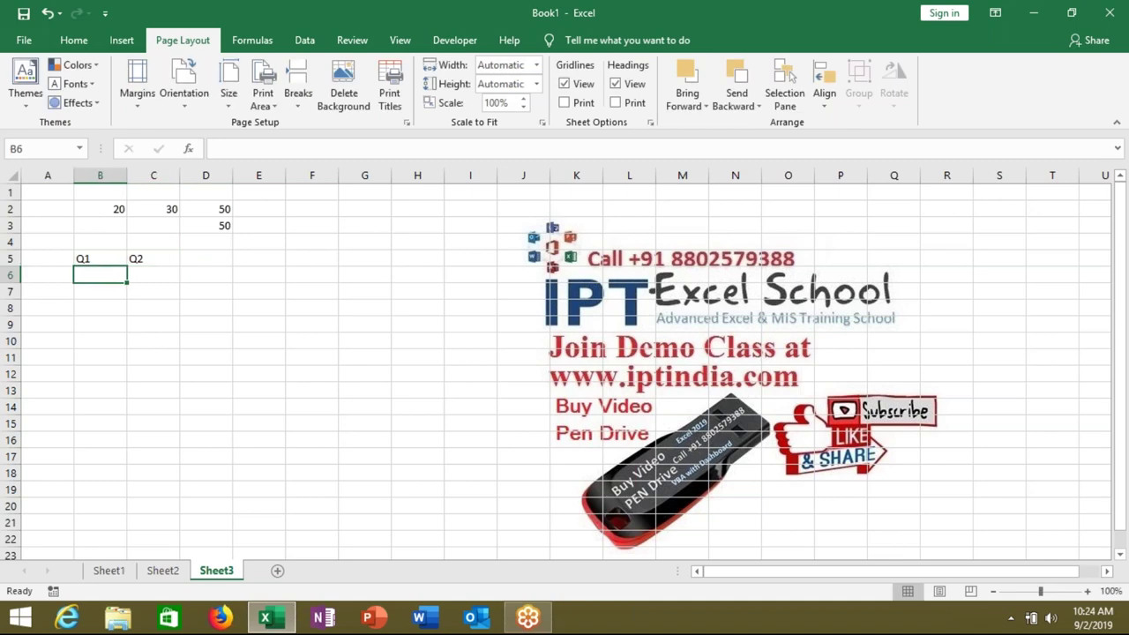
text(50)
key(Tab)
text(55)
key(Return)
- Add the heading gr in D5
key(Up)
key(Up)
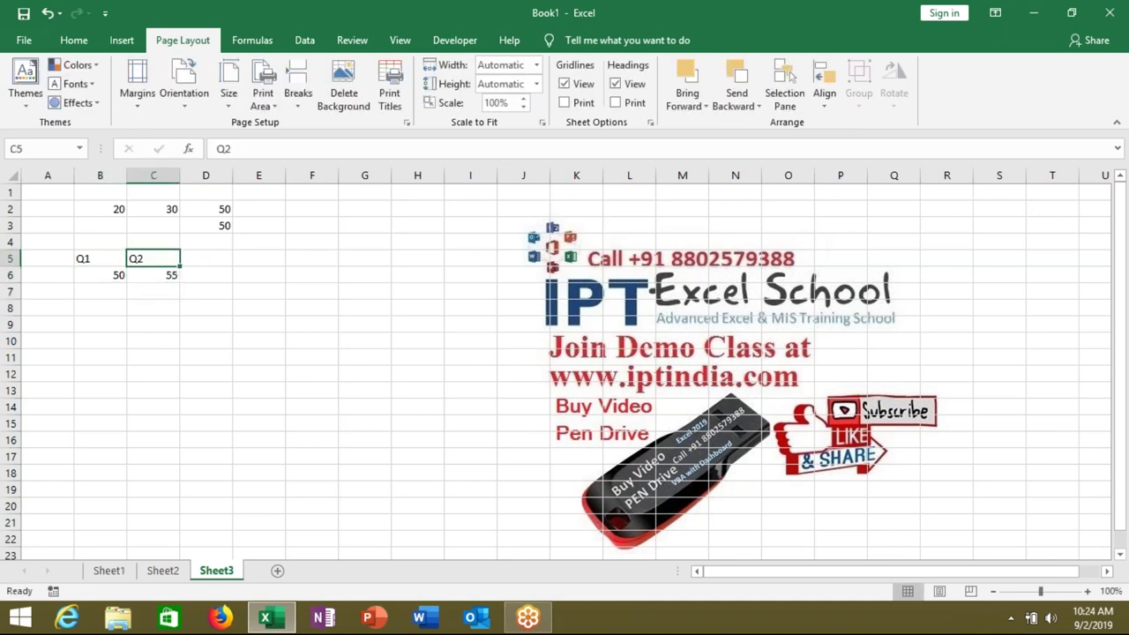
click(206, 257)
text(gr)
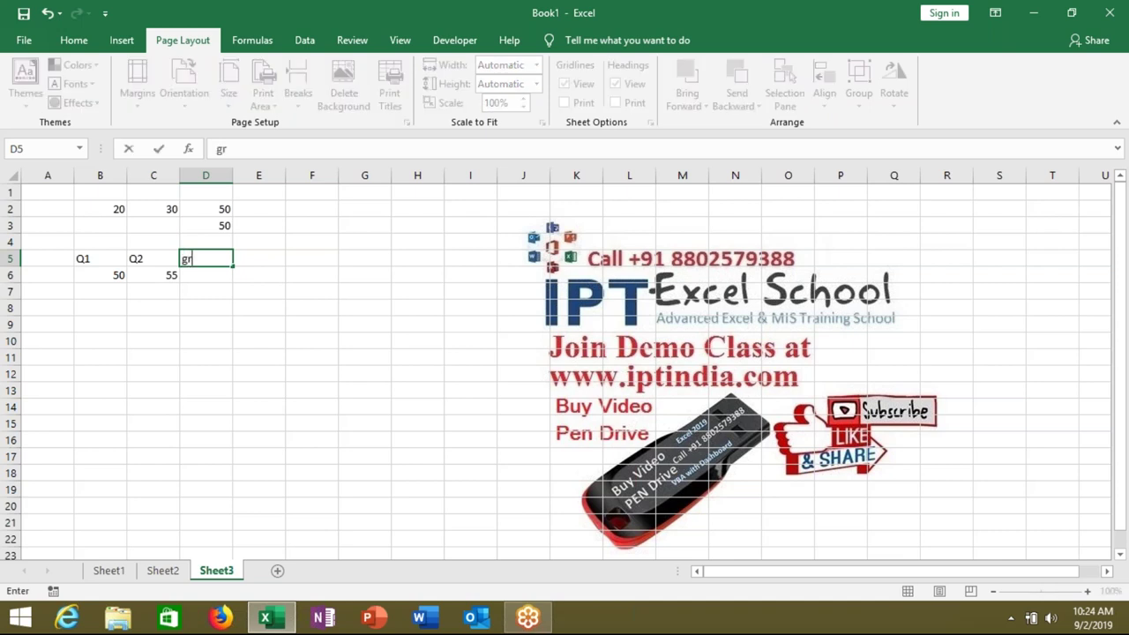
key(Return)
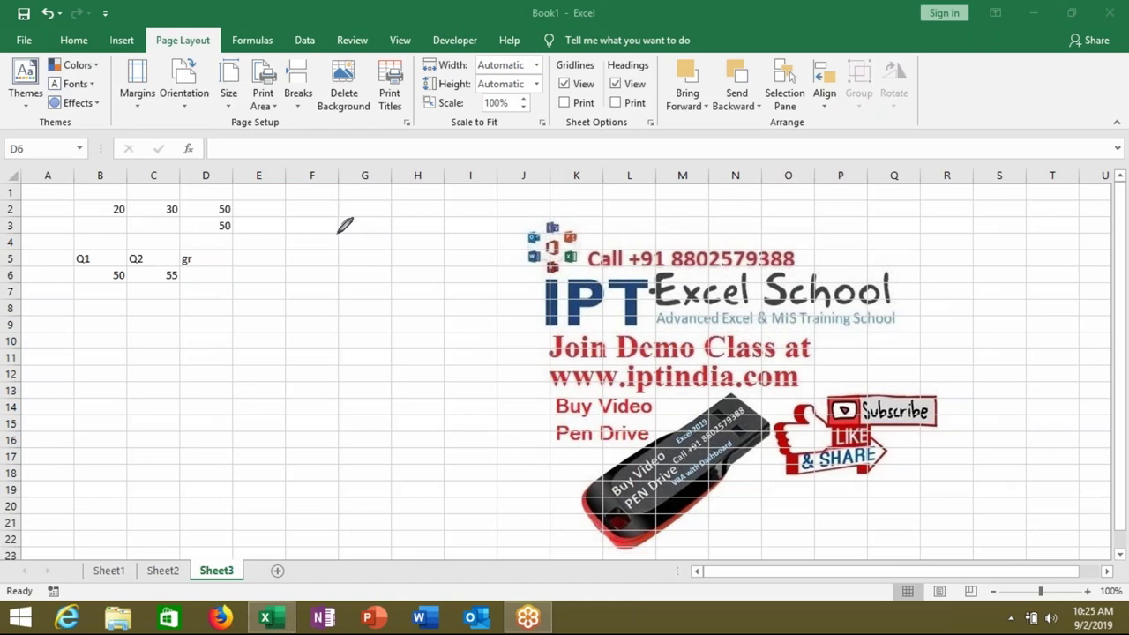
- Handwrite (Q2−Q1)/Q1 in red ink beside the Q1/Q2 table
drag(338, 232, 340, 232)
mouse_move(356, 235)
mouse_down()
mouse_move(374, 244)
mouse_move(443, 227)
mouse_up()
mouse_move(365, 273)
mouse_down()
mouse_move(445, 247)
mouse_move(445, 278)
mouse_move(455, 279)
mouse_up()
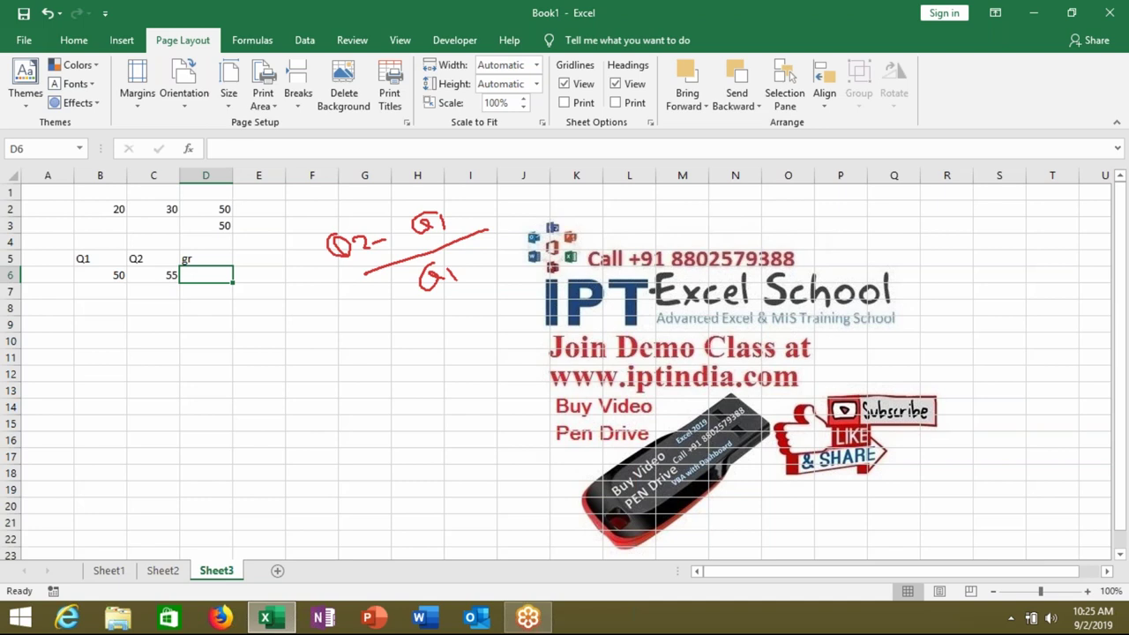
- Draft =C6-B6/B6 in D6 by pointing at the cells, leaving it uncommitted
text(=)
key(Left)
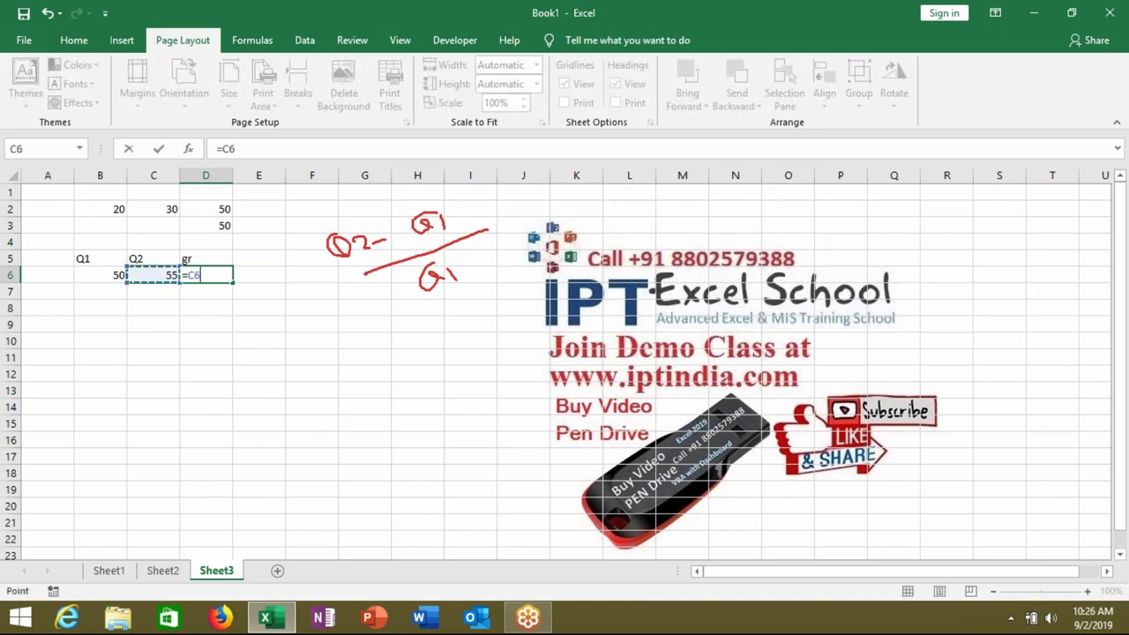
text(-)
key(Left)
key(Left)
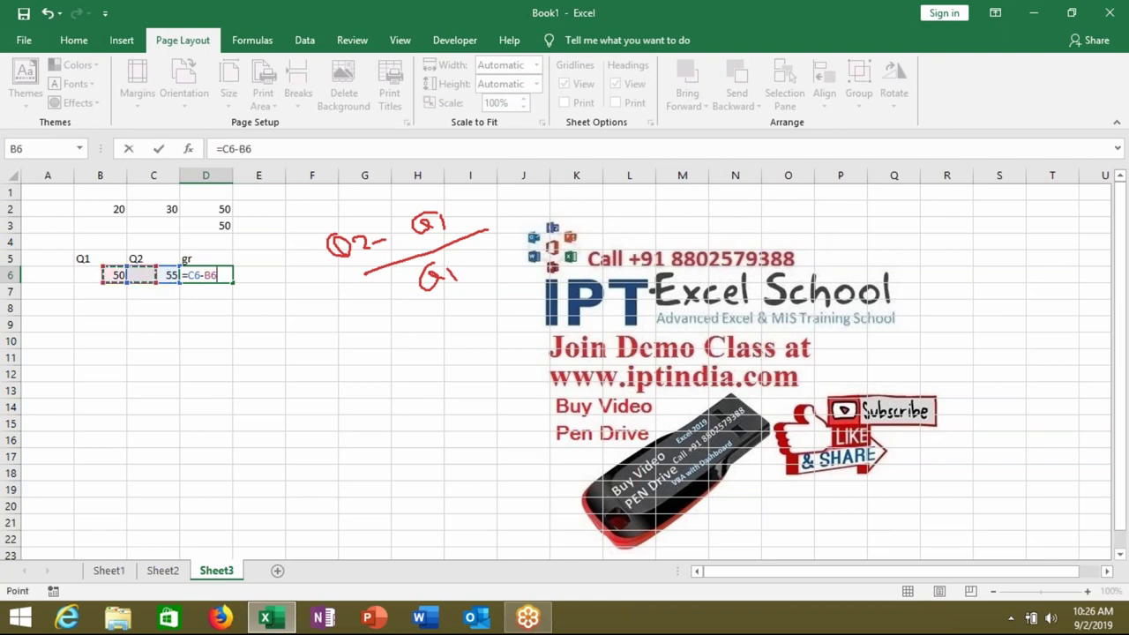
text(/)
key(Left)
key(Left)
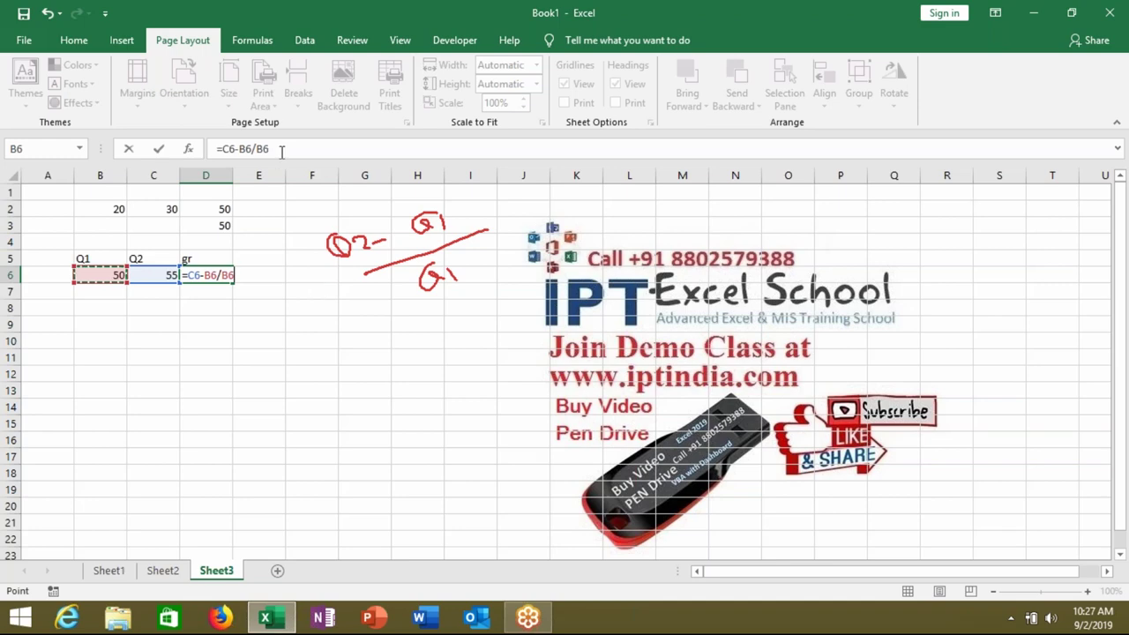
- Bracket the subtraction so D6 holds =(C6-B6)/B6, returning 0.1
click(221, 148)
text(()
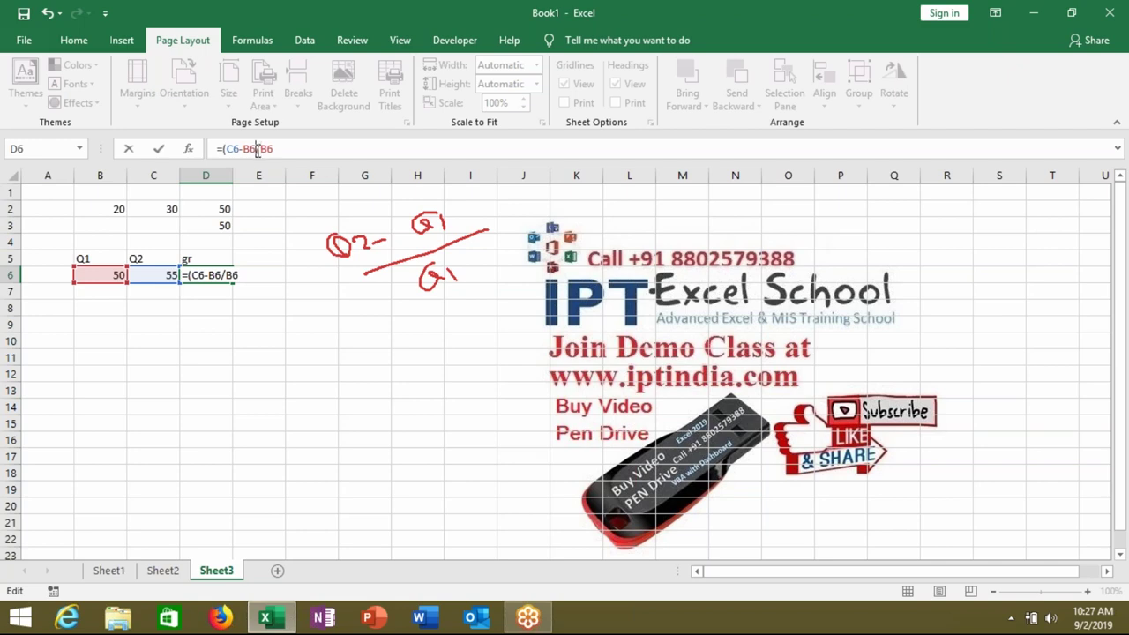
text())
key(ctrl+Return)
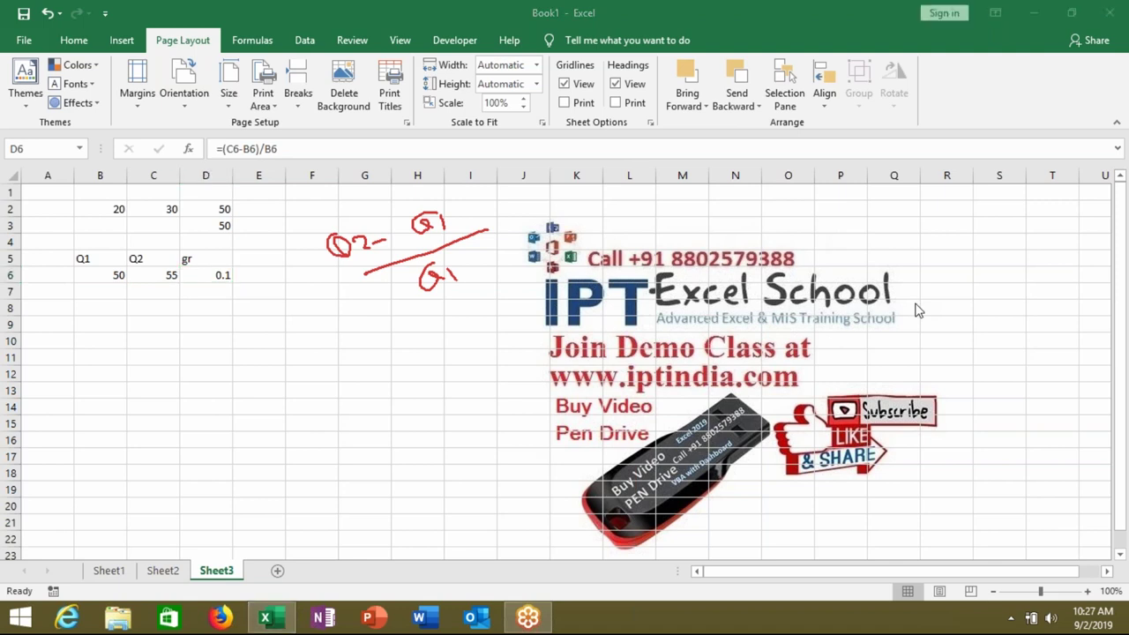
click(228, 275)
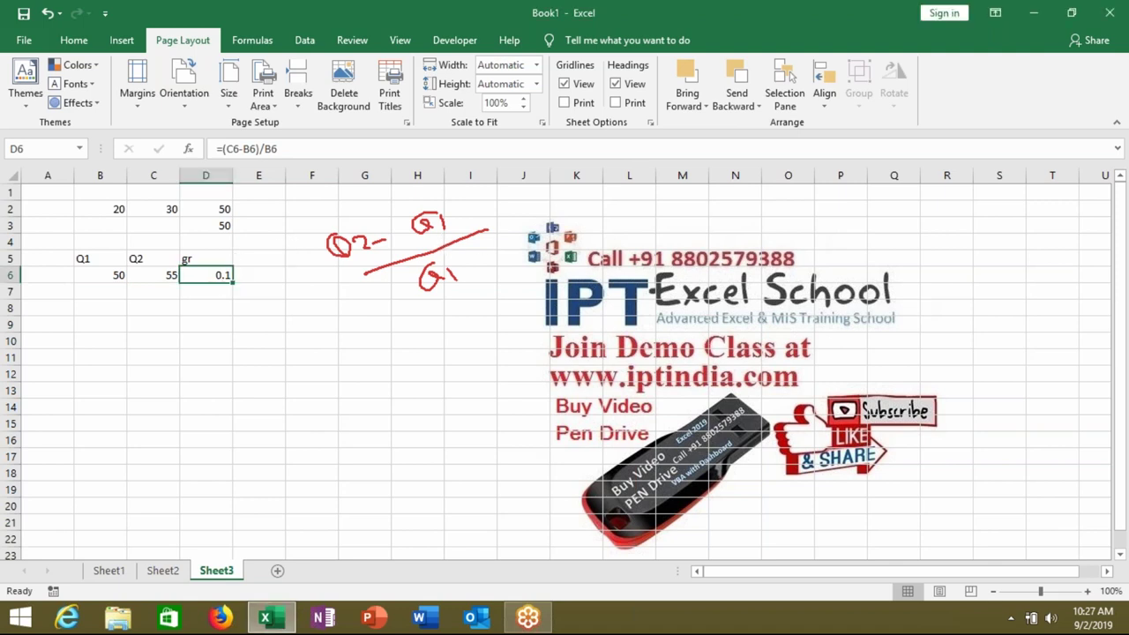
- Apply Percent Style to D6 so it shows 10%, and clear the red ink notes
click(82, 42)
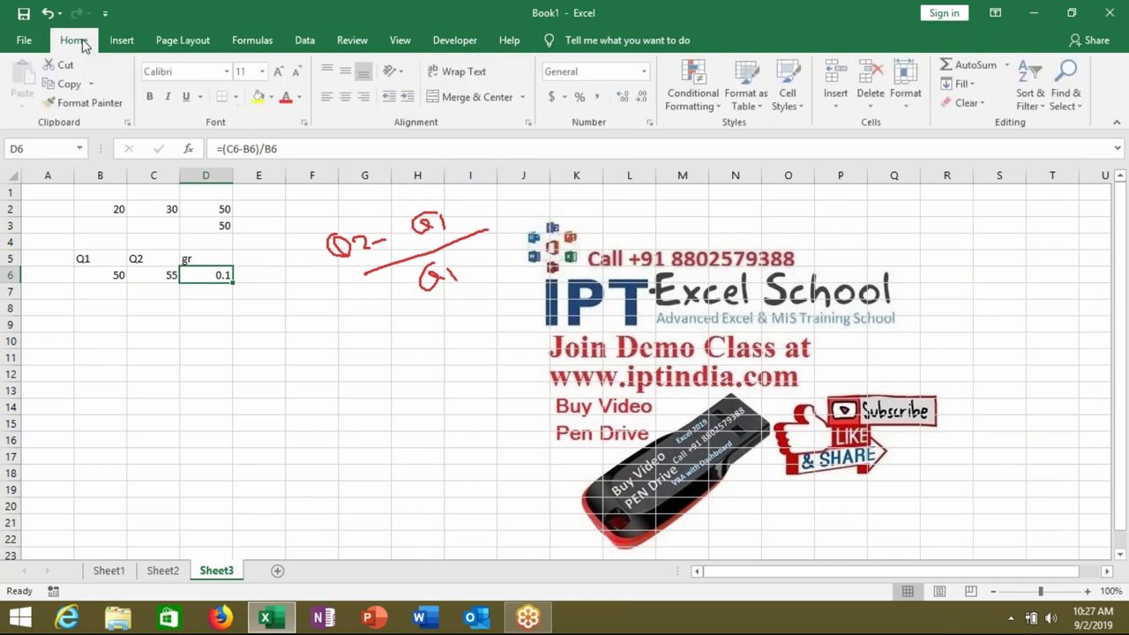
click(581, 96)
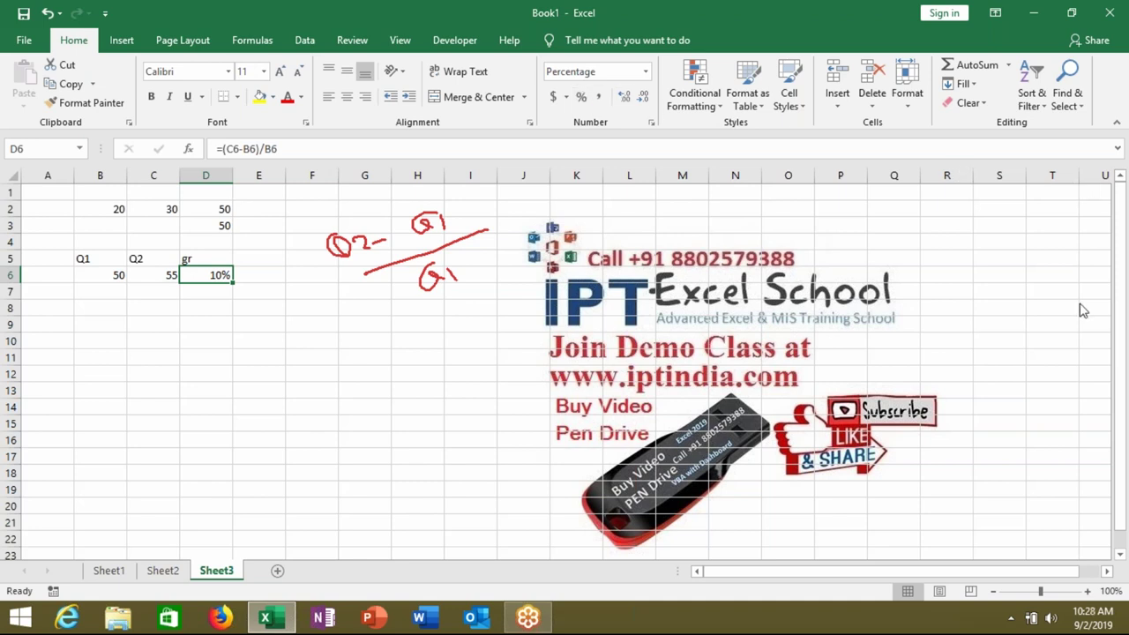
key(Escape)
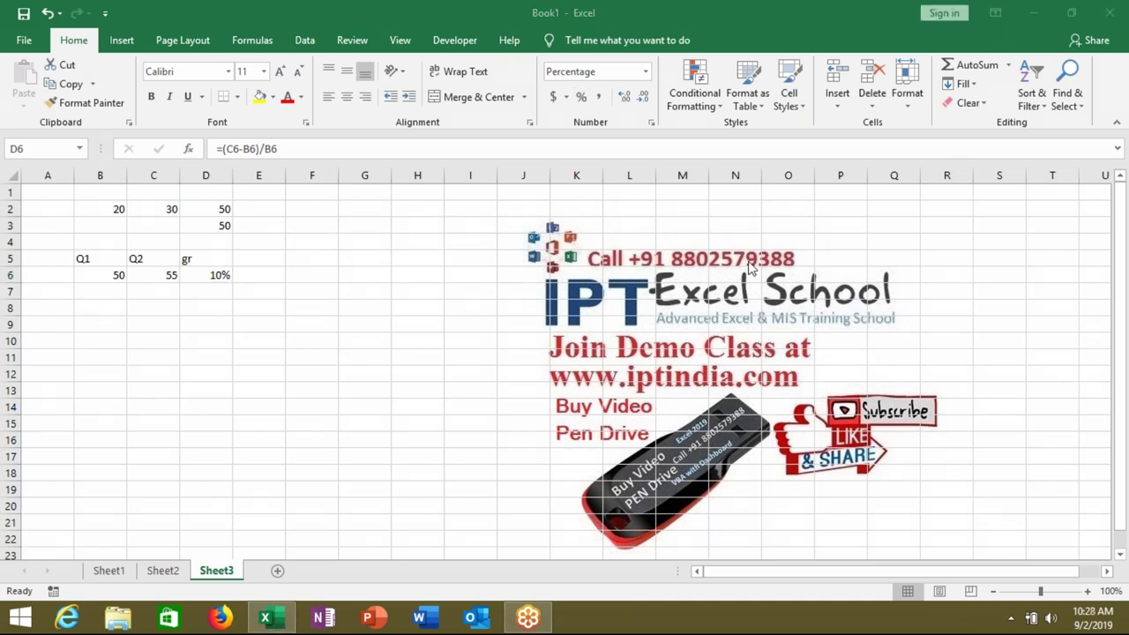
- Enter the operators +, -, *, / and ^ in G2 through G6
click(365, 205)
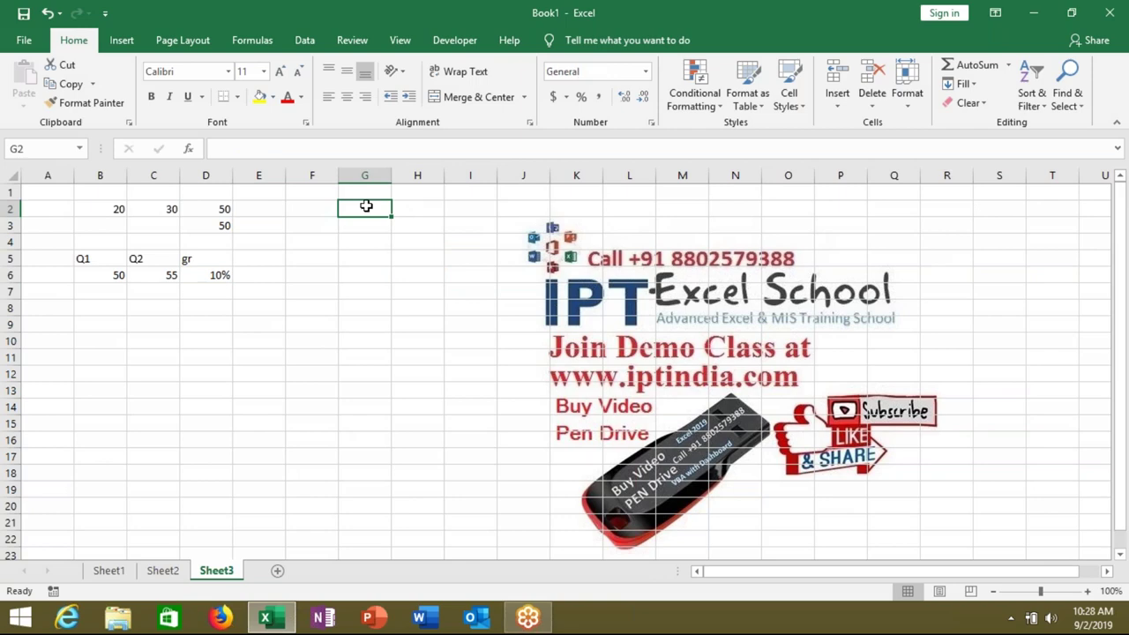
text(+)
key(Return)
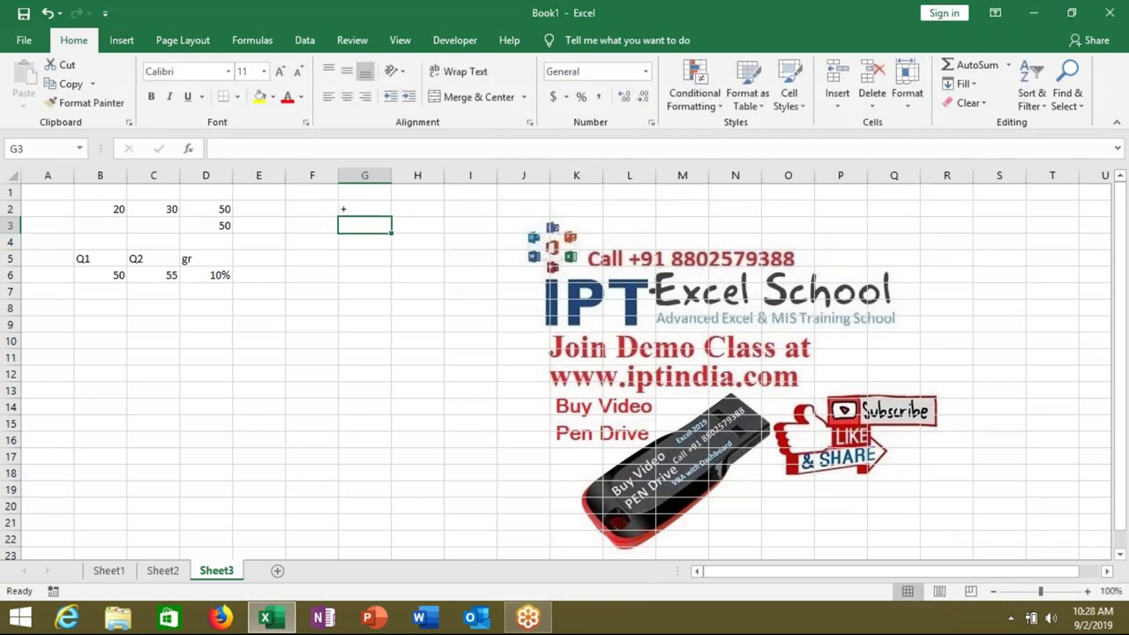
text(-)
key(Return)
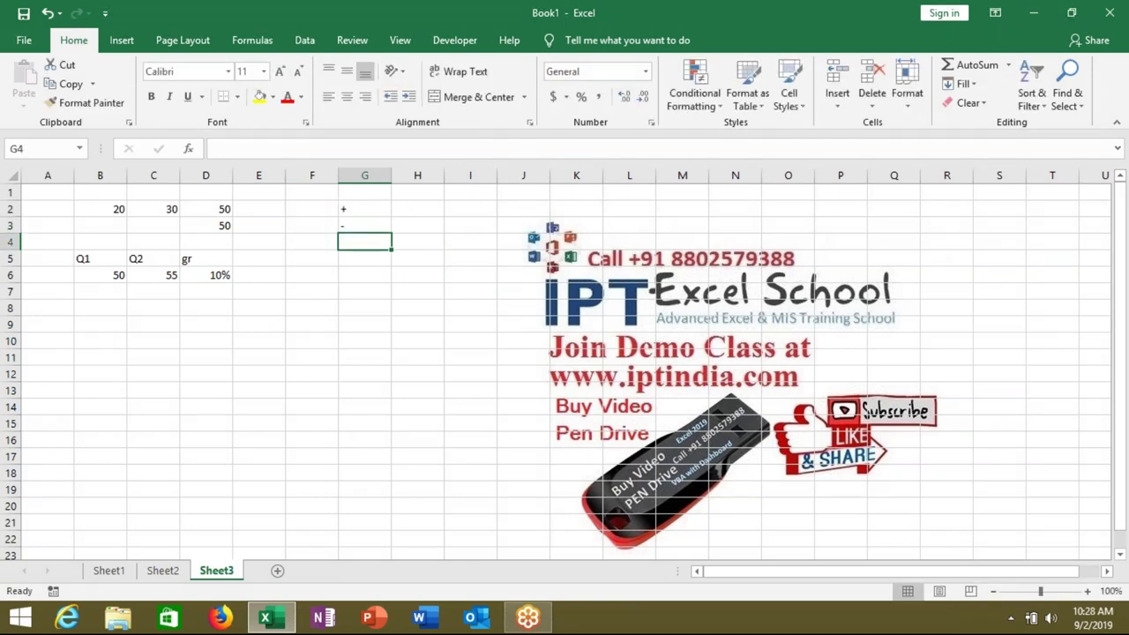
text(*)
key(Return)
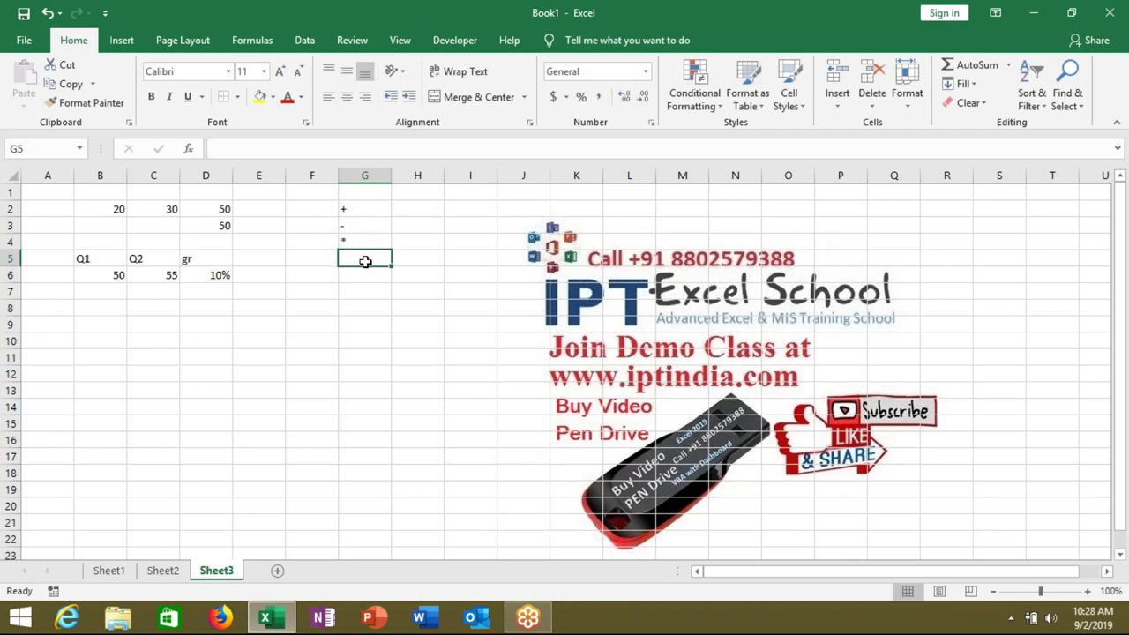
text(/)
key(Return)
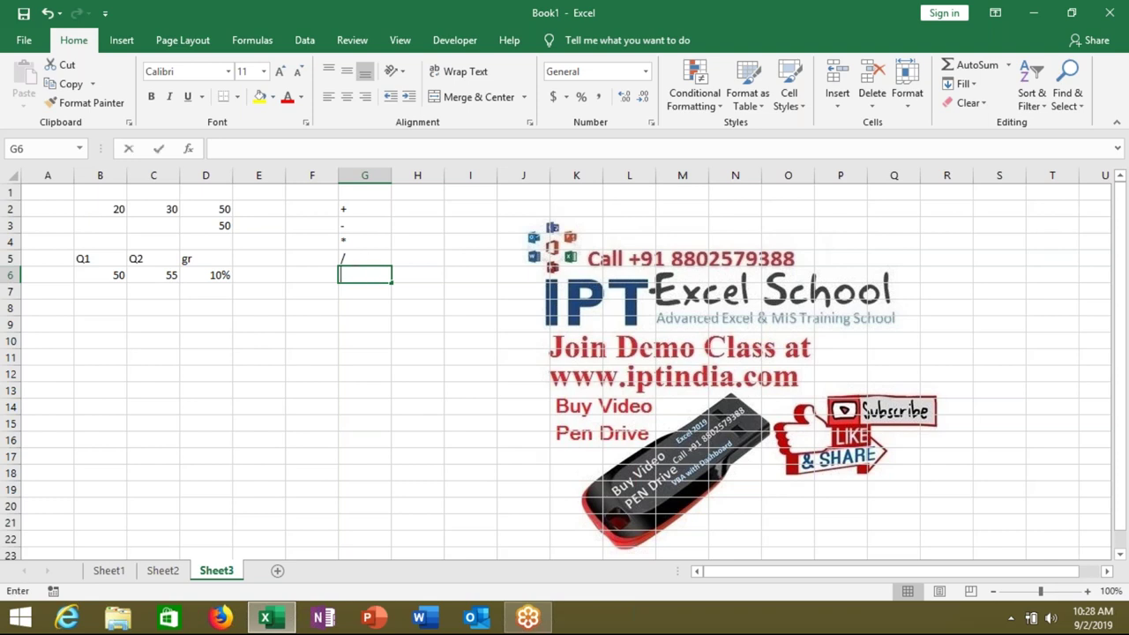
text(^)
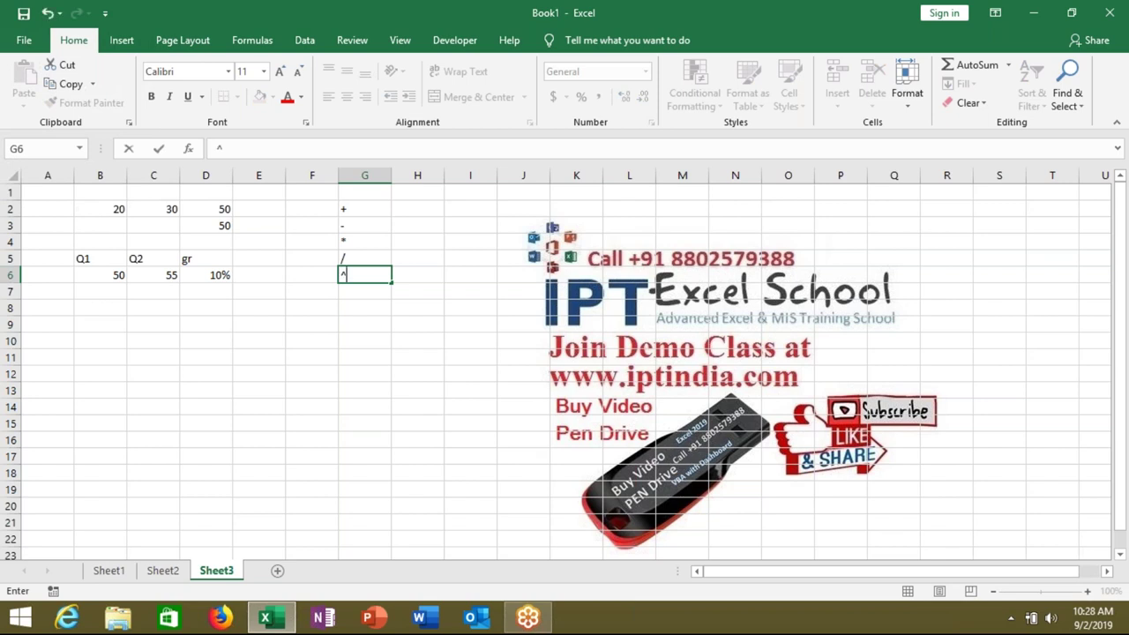
key(Return)
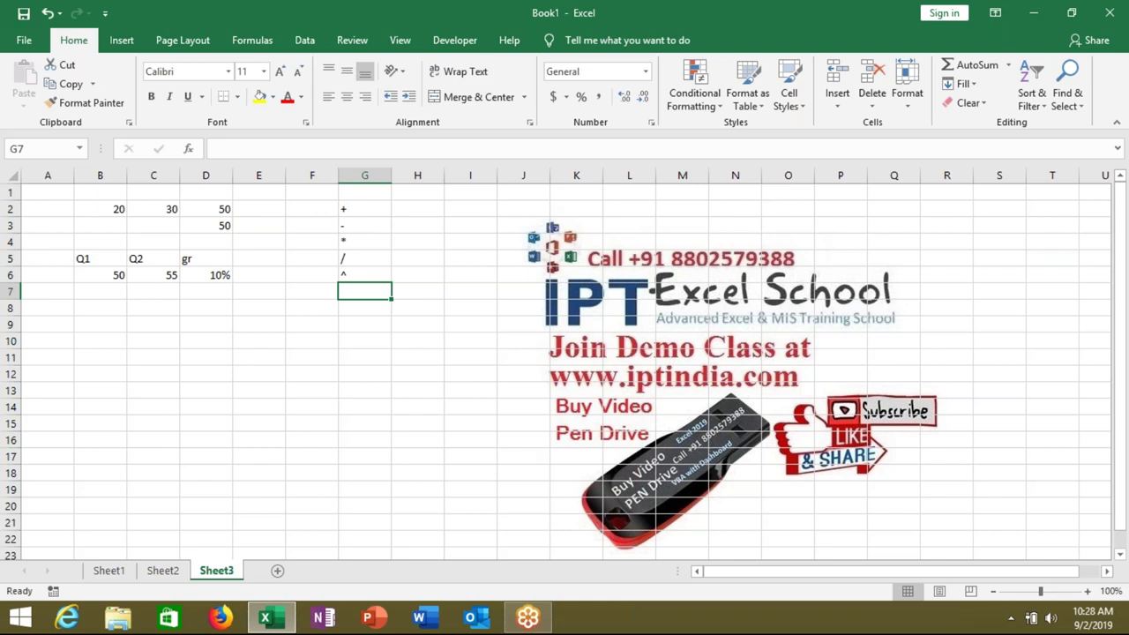
- Type the labels P, R and T in A9:A11
key(Up)
key(Up)
key(Down)
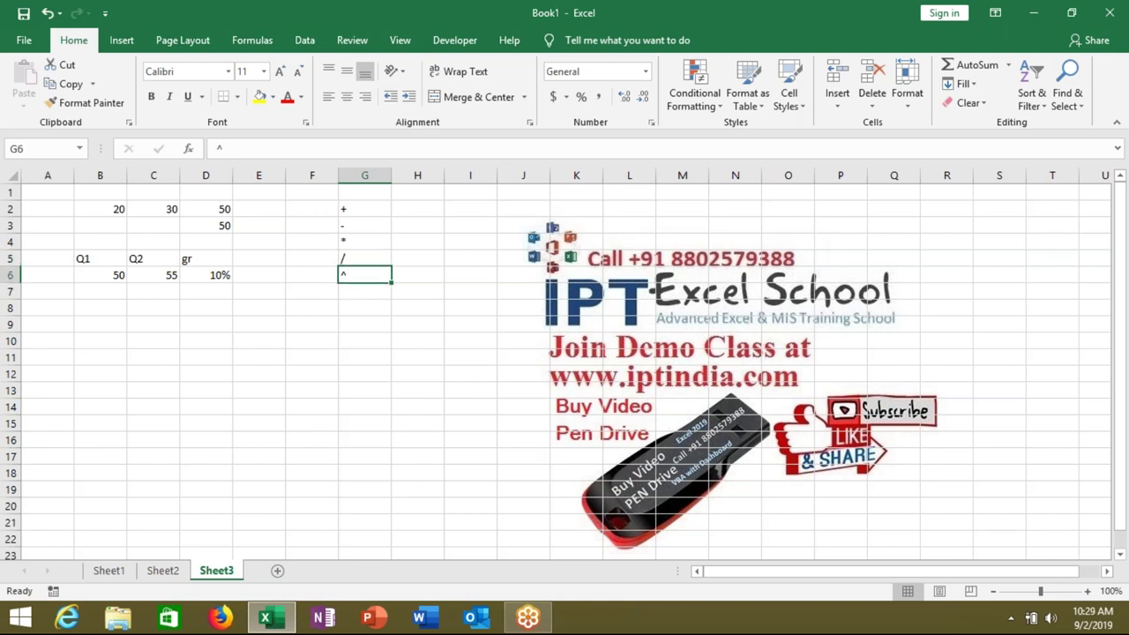
key(Down)
key(Down)
key(Down)
key(Left)
key(Left)
key(Left)
key(Left)
key(Left)
key(Left)
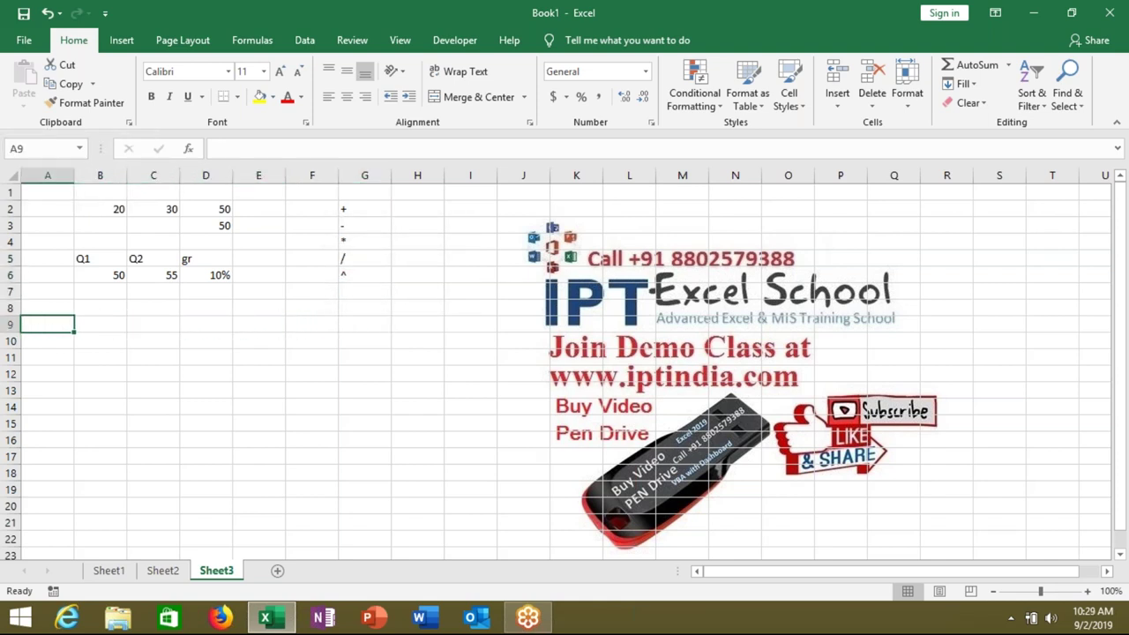
text(P)
key(Return)
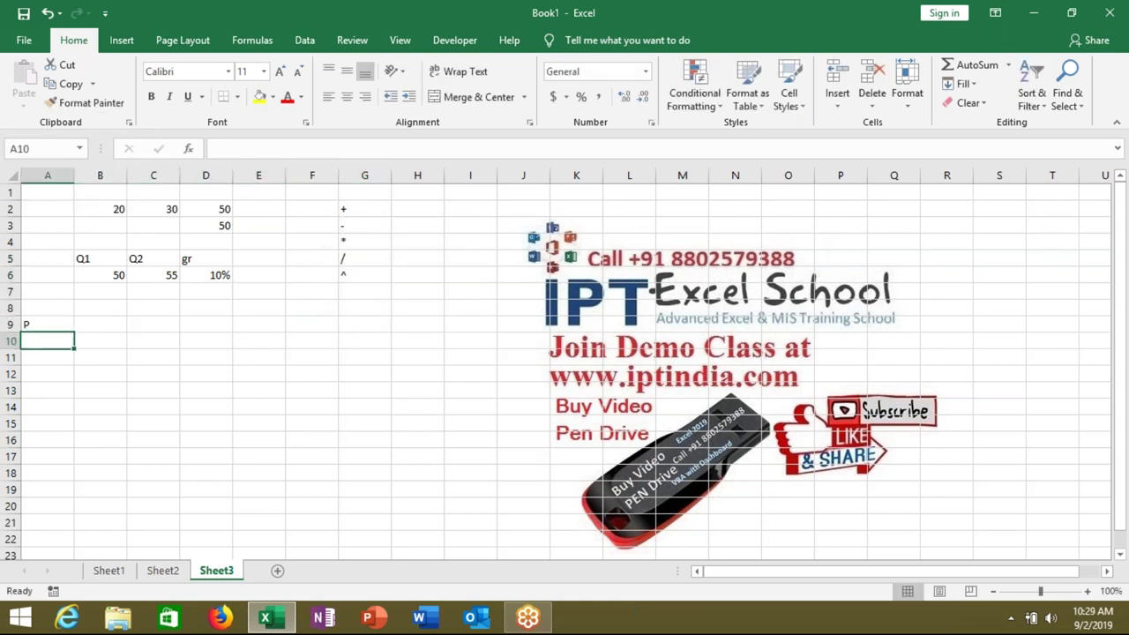
text(R)
key(Return)
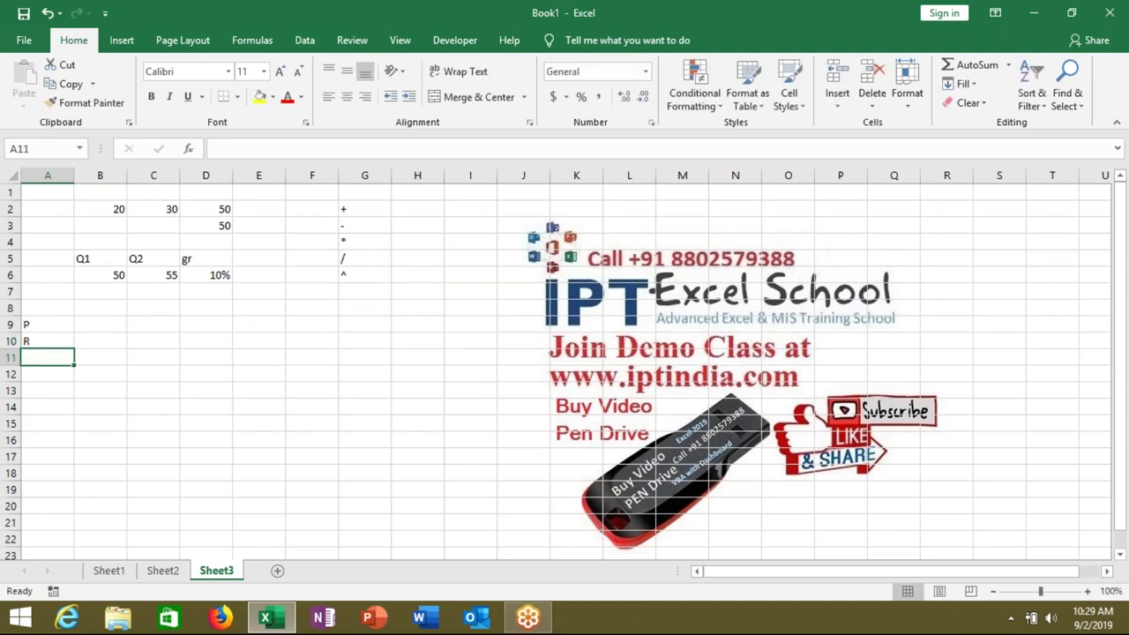
text(T)
key(Up)
key(Up)
- Enter 50000, 7% and 3 in B9:B11
key(Right)
text(5)
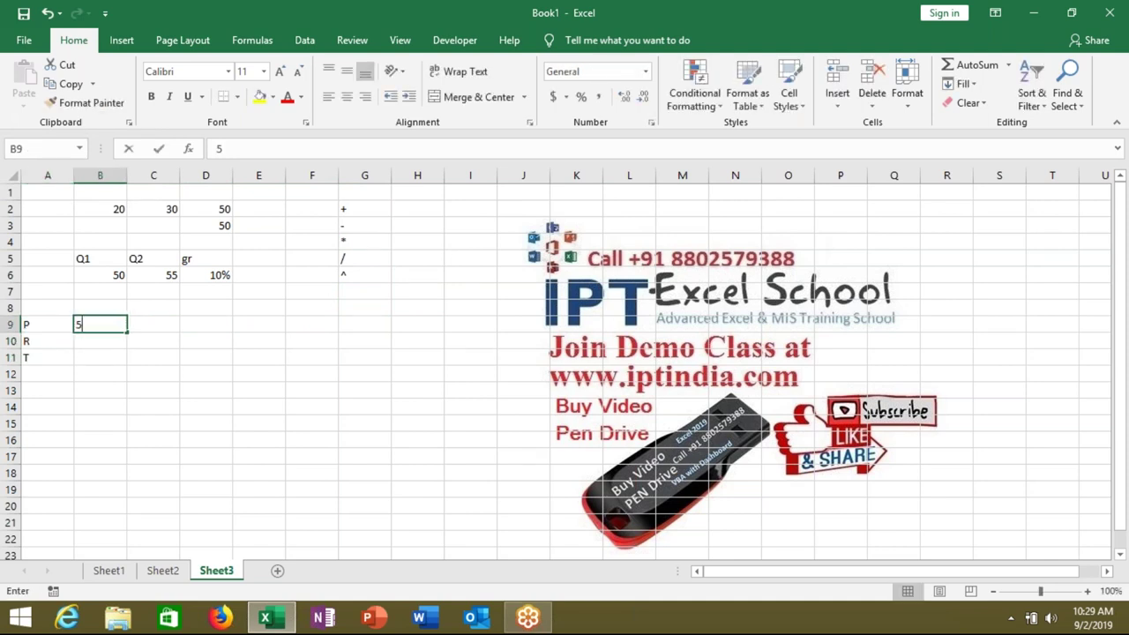
text(0000)
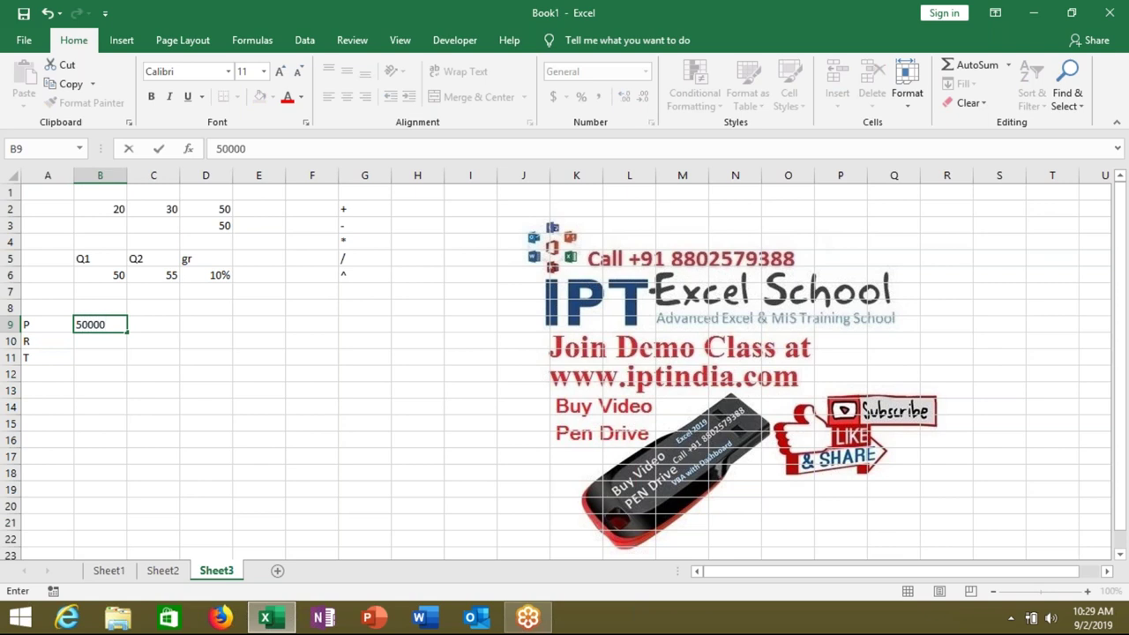
key(Return)
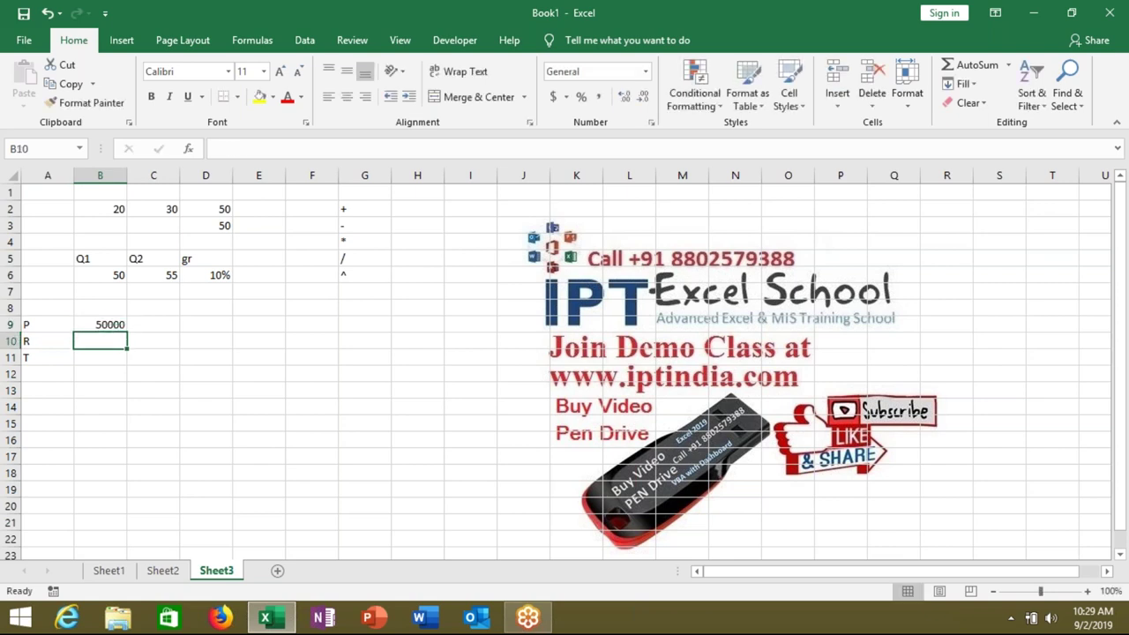
text(7%)
key(Return)
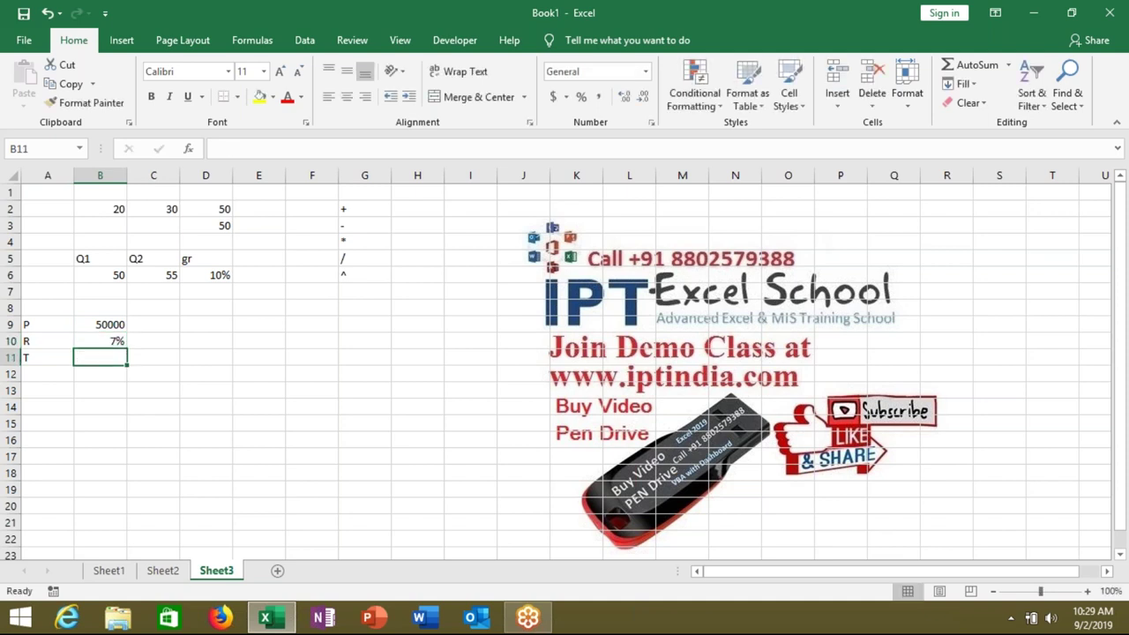
text(1)
text(0)
key(BackSpace)
key(BackSpace)
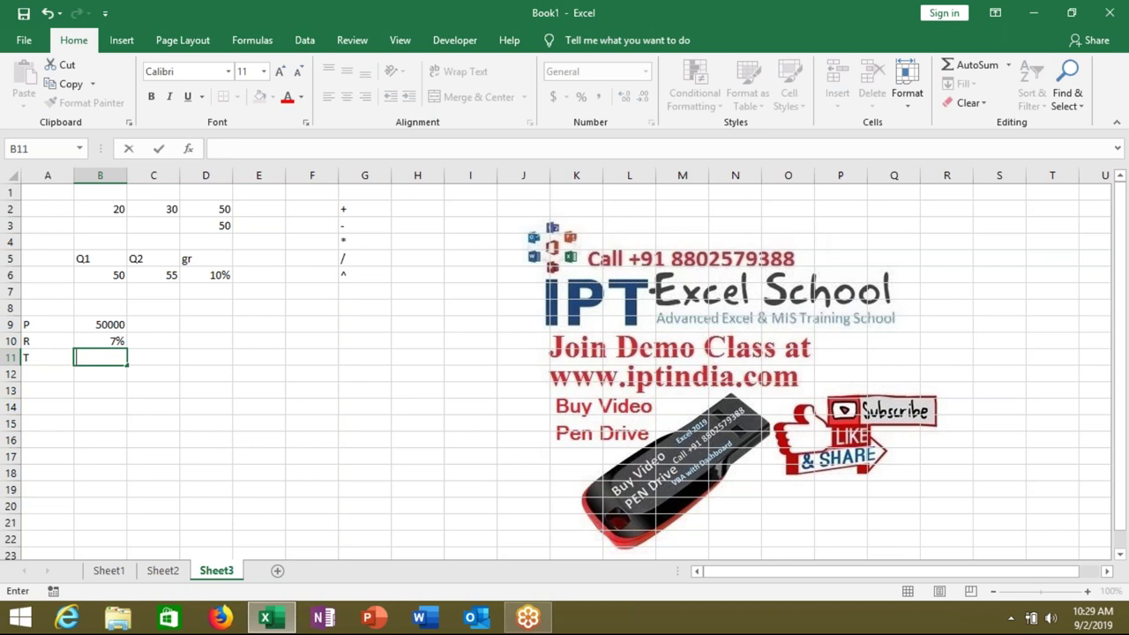
text(3)
key(Return)
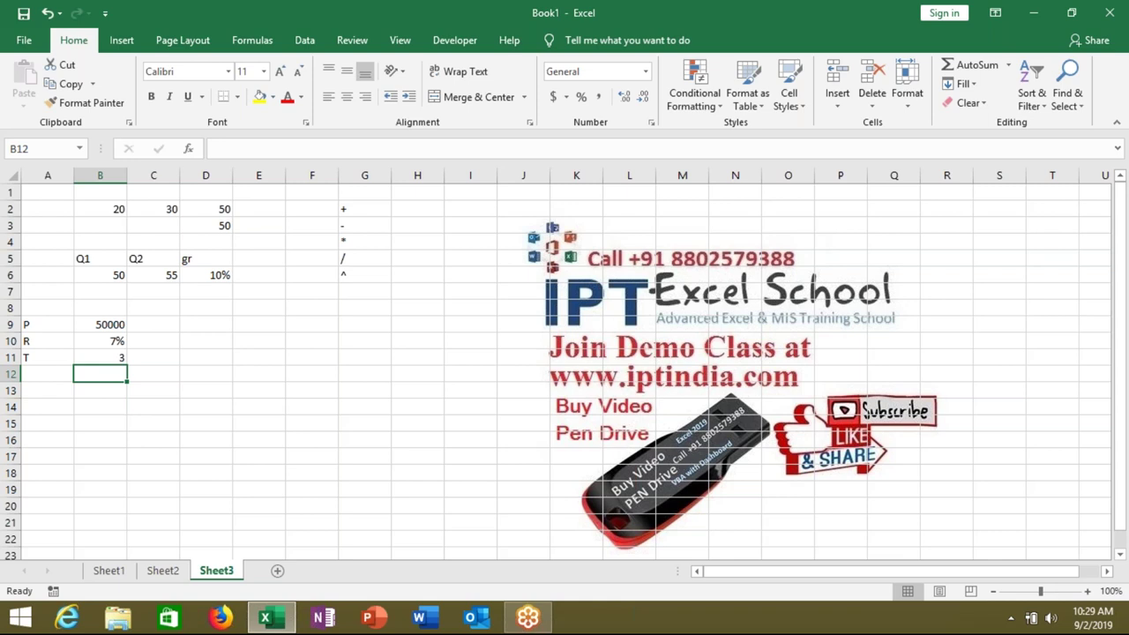
- Type the label Amt in B13
click(99, 390)
text(a)
key(BackSpace)
text(Amt)
key(Return)
click(153, 407)
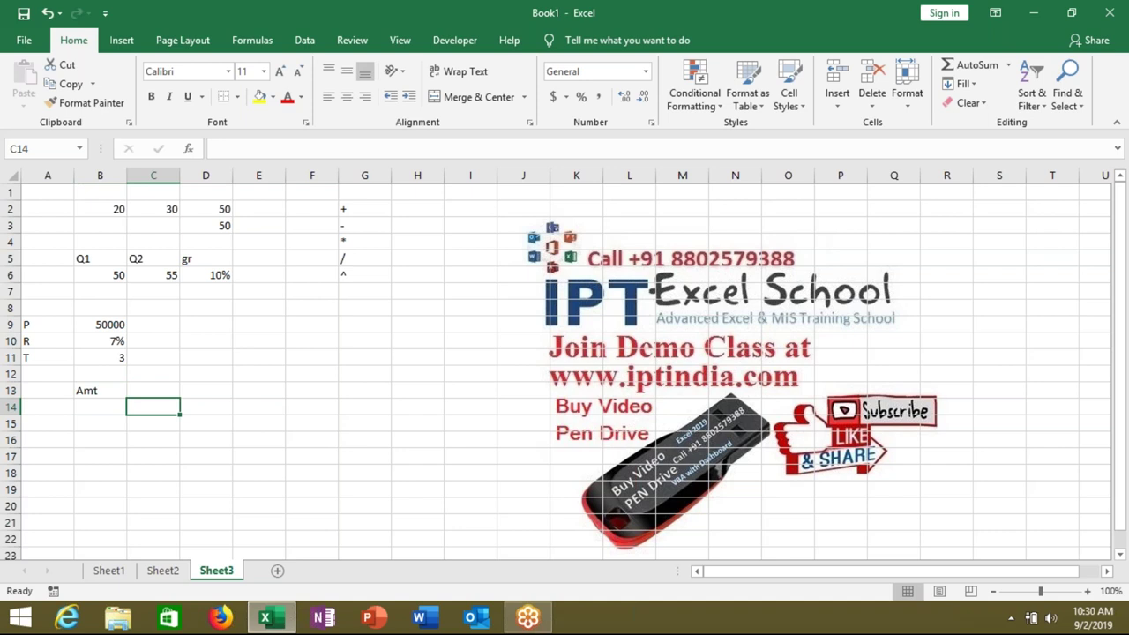
key(Up)
key(Down)
key(Up)
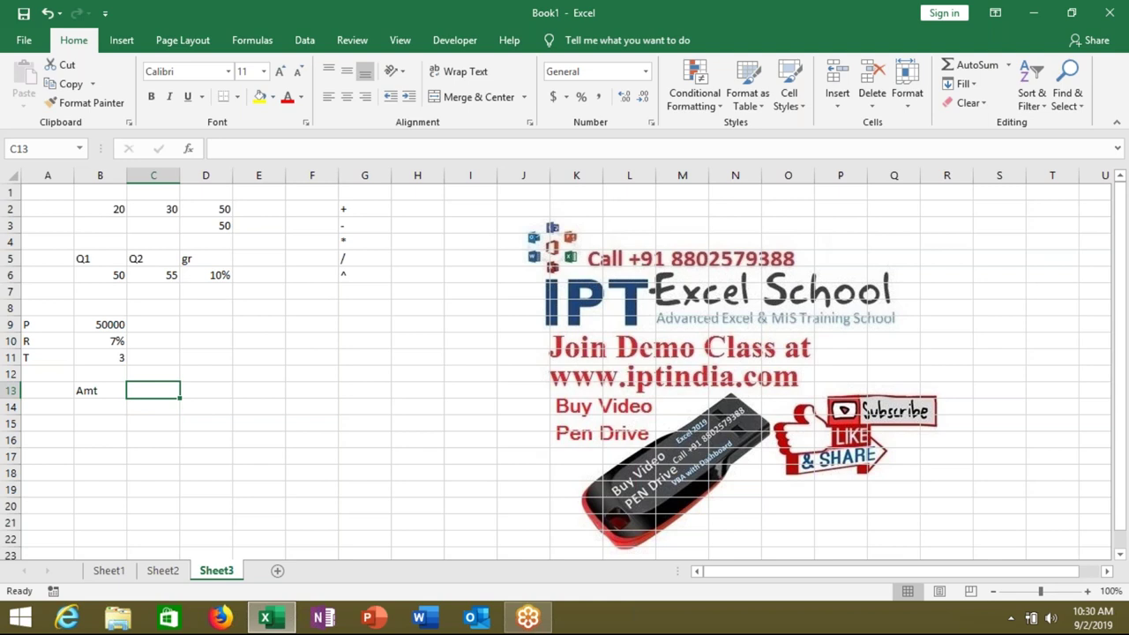
text(=)
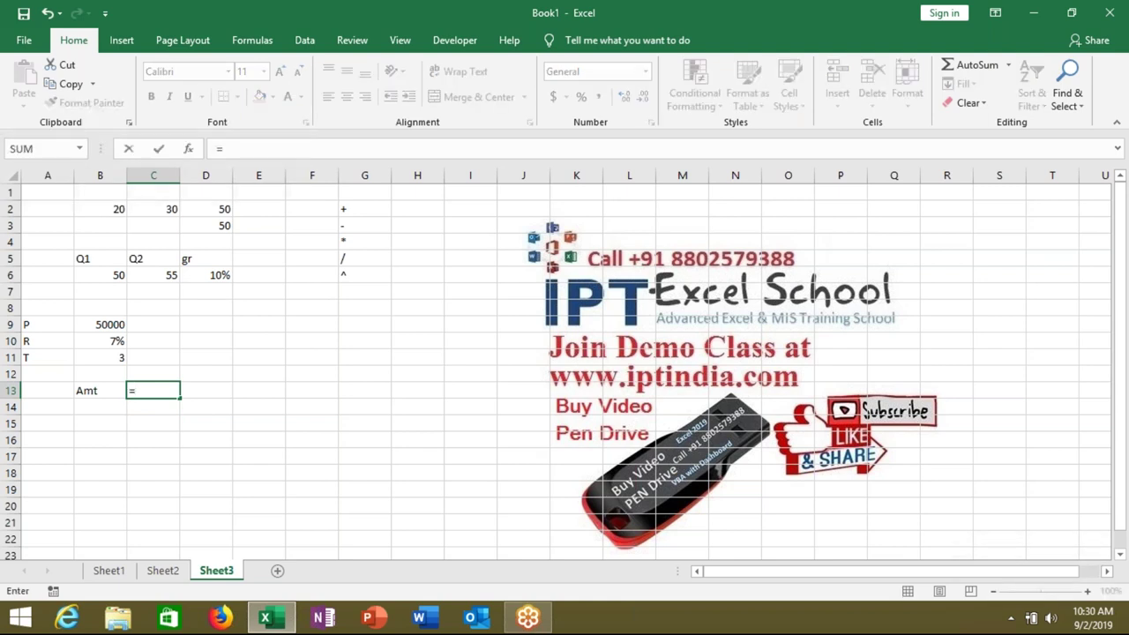
key(Escape)
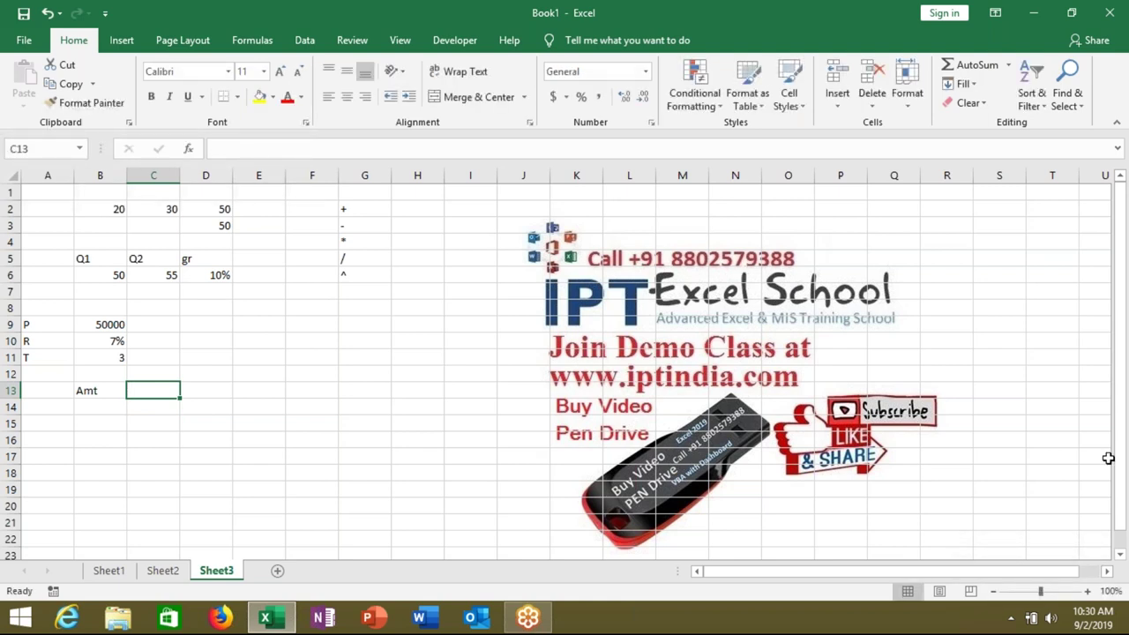
- Hand-draw P×(1+r/n)^(t×n) in red ink beside the P, R, T inputs
click(956, 391)
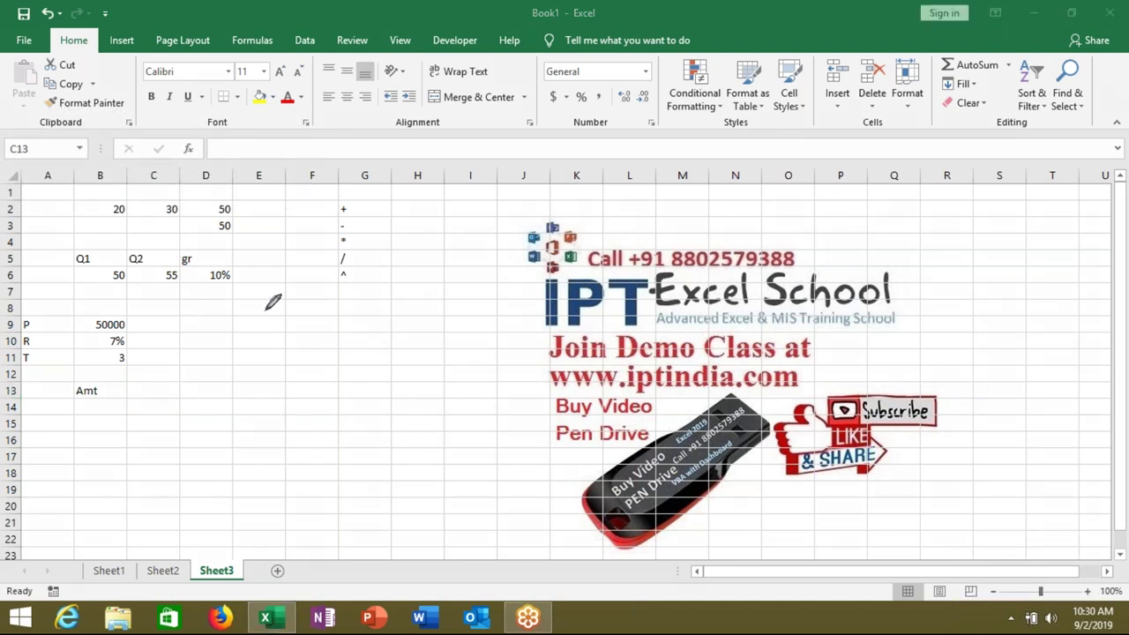
mouse_move(265, 307)
mouse_down()
mouse_move(263, 338)
mouse_move(273, 308)
mouse_move(319, 339)
mouse_move(305, 384)
mouse_up()
click(311, 319)
mouse_move(330, 305)
mouse_down()
mouse_move(354, 355)
mouse_move(344, 321)
mouse_up()
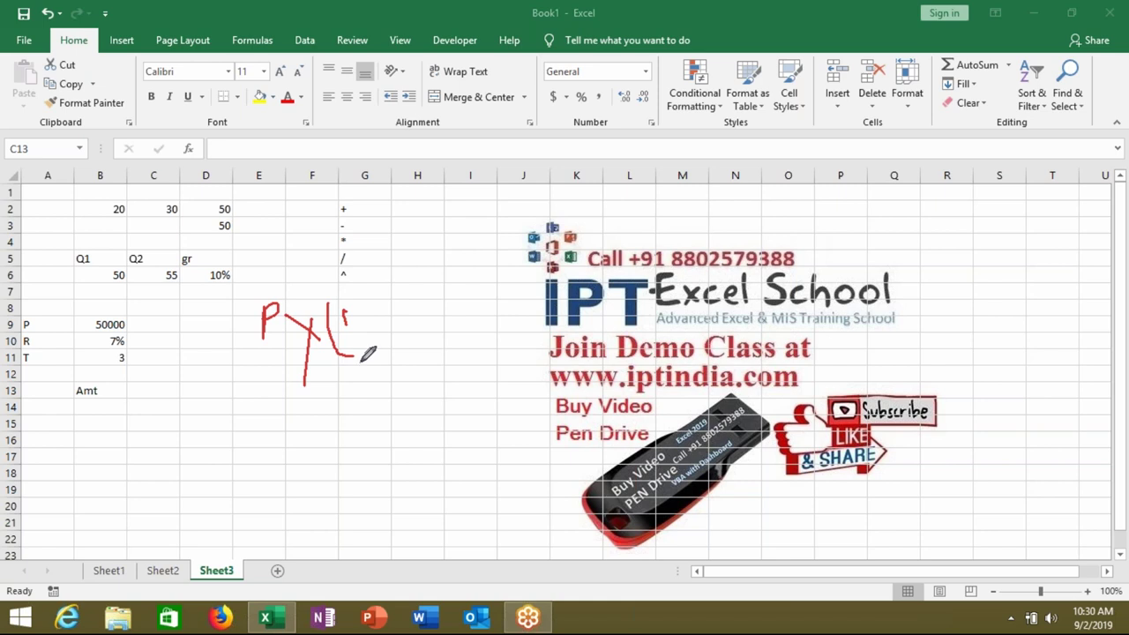
drag(356, 313, 383, 336)
drag(398, 323, 409, 335)
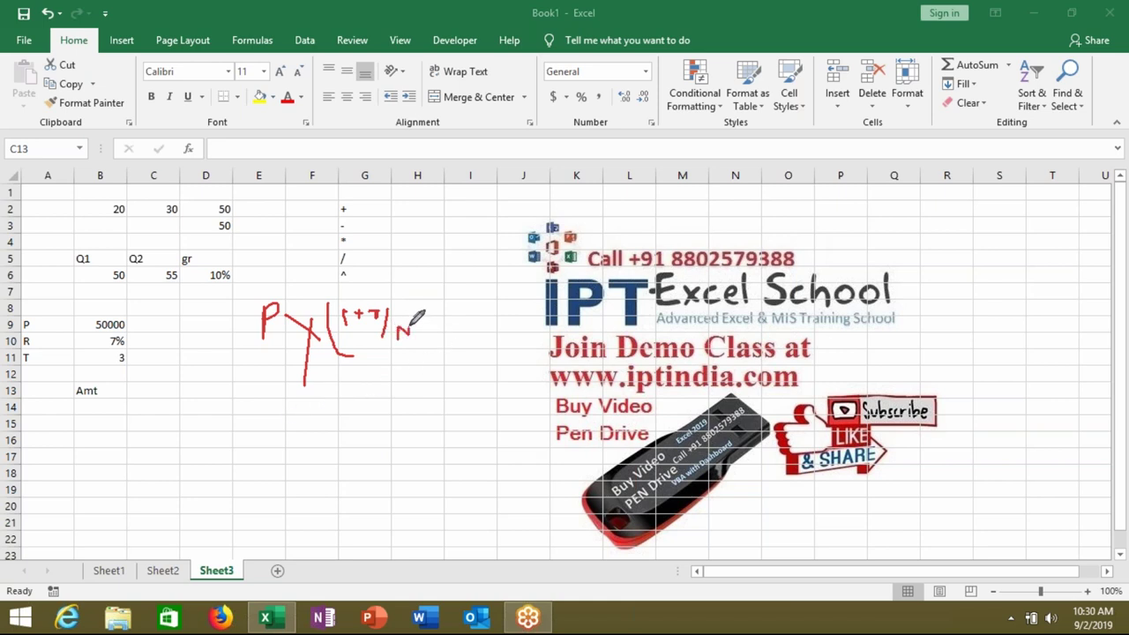
drag(410, 276, 473, 339)
mouse_move(430, 256)
mouse_down()
mouse_move(476, 278)
mouse_move(463, 256)
mouse_move(479, 257)
mouse_move(500, 231)
mouse_move(514, 261)
mouse_up()
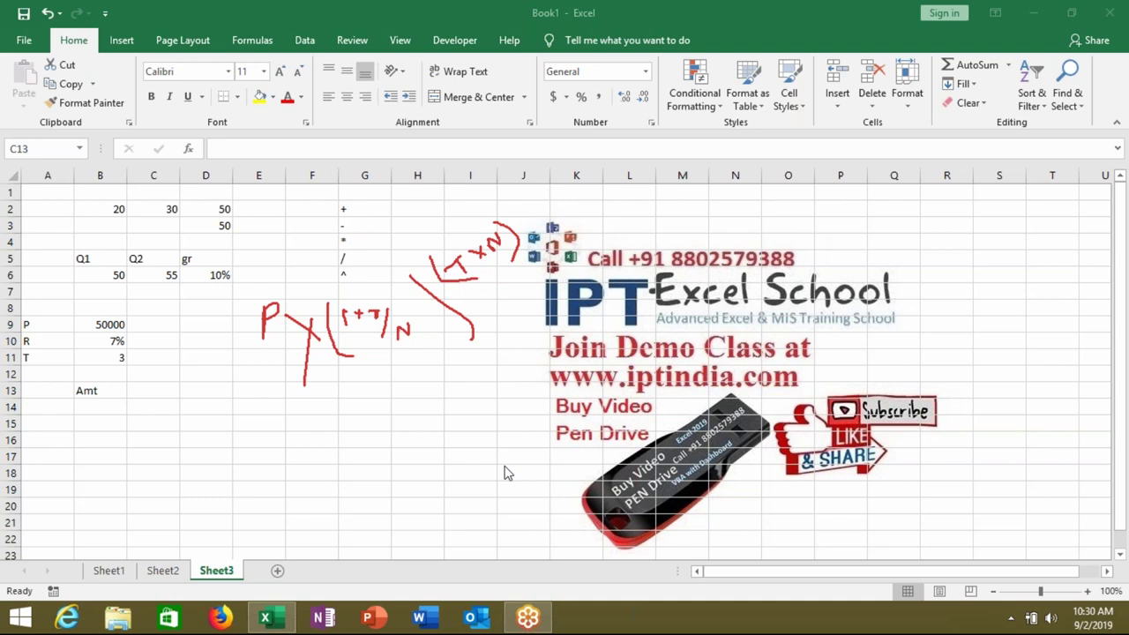
key(Escape)
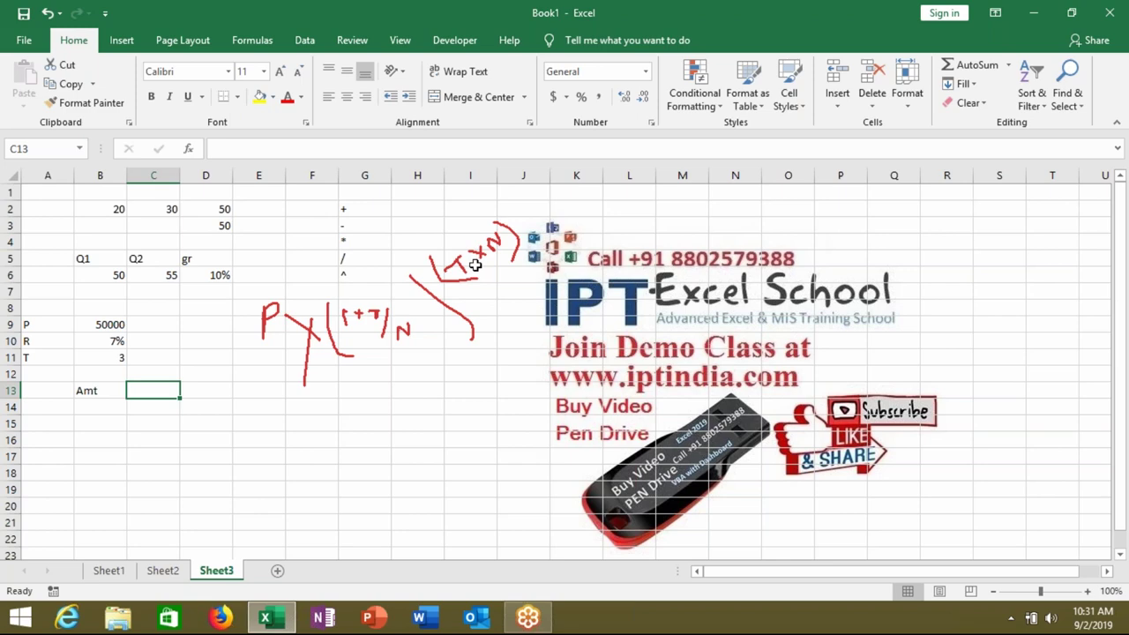
- Enter the monthly rate =B10/12 in C13 and =1+C13 in D13
text(=)
click(118, 344)
text(/12)
key(Return)
key(Up)
key(Right)
text(=1+)
click(164, 391)
key(Return)
- Enter the months =B11*12 (36) in E13 and the compound factor =D13^E13 in F13
key(Right)
key(Up)
text(=)
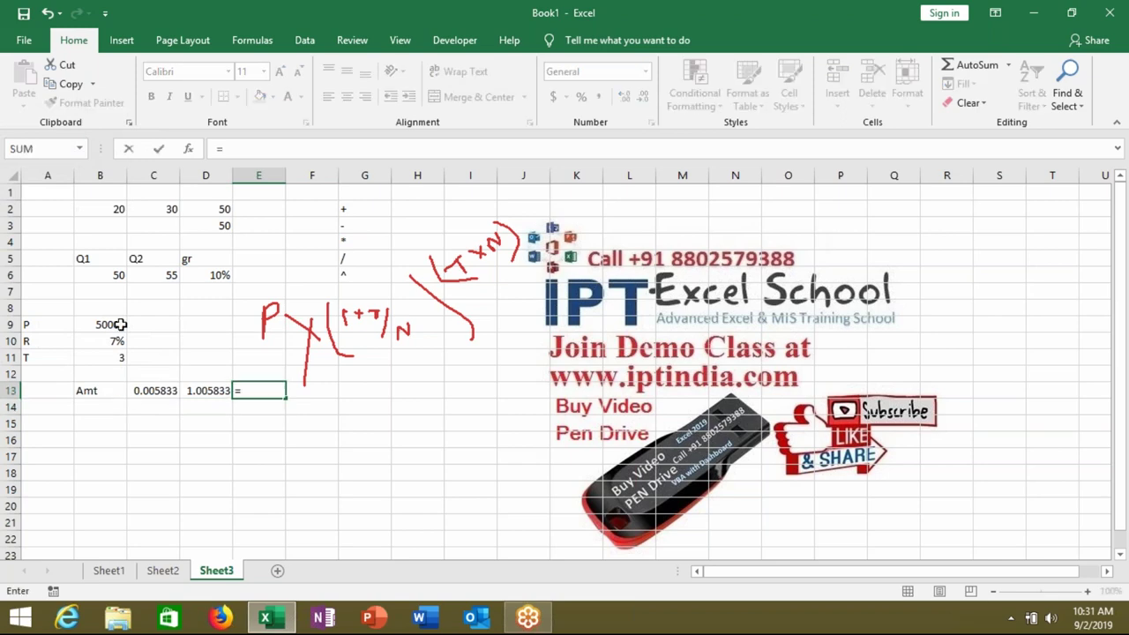
click(114, 356)
text(*)
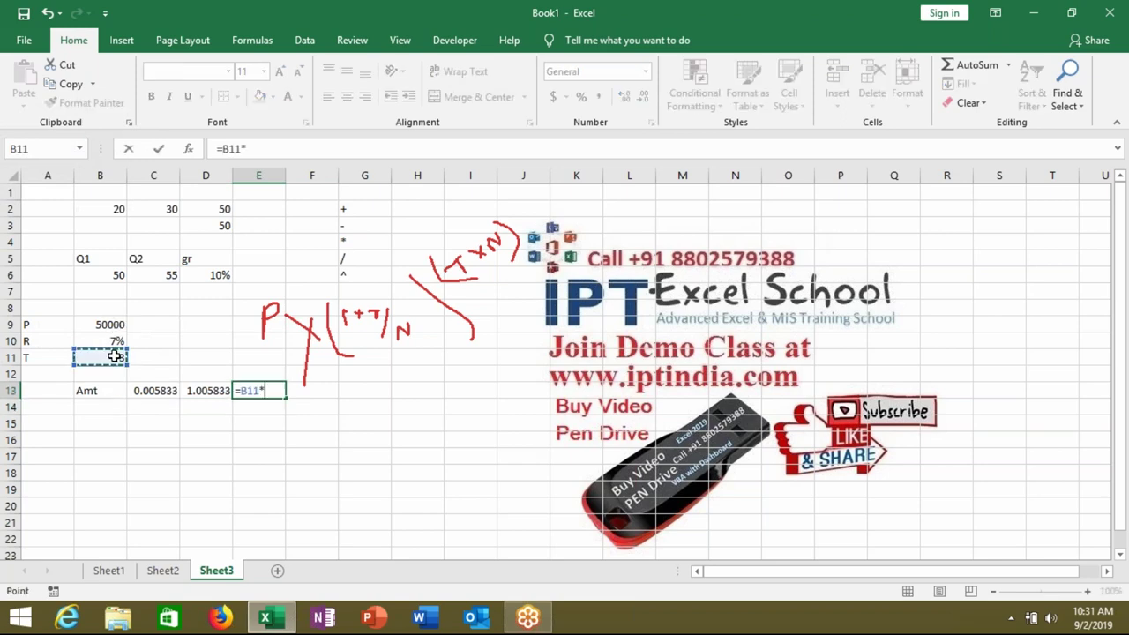
text(12)
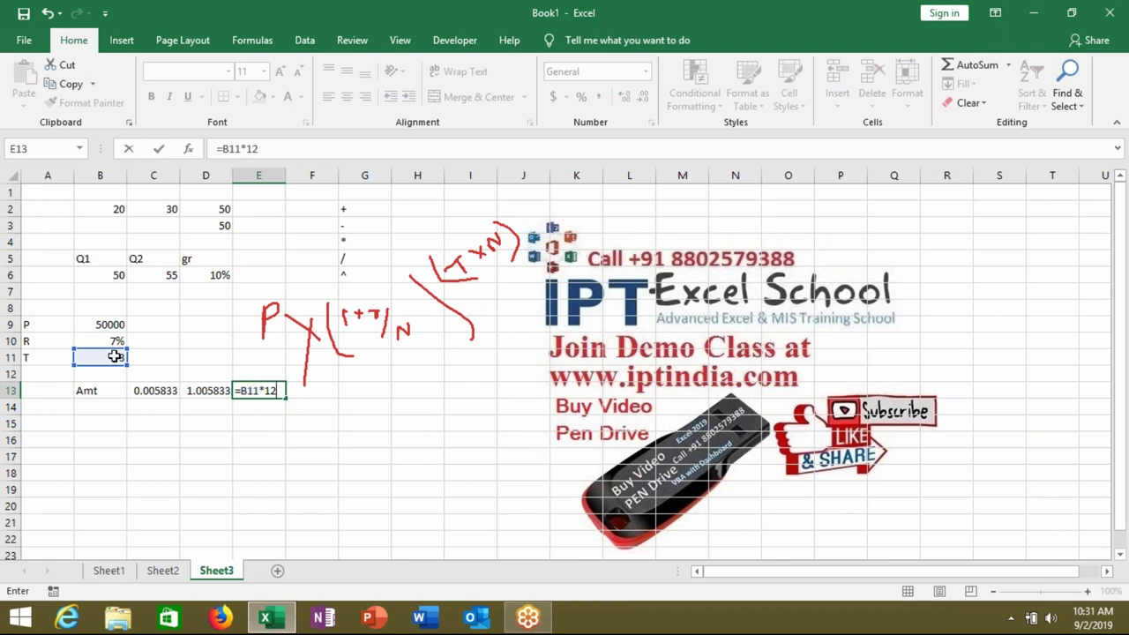
key(Return)
key(Up)
key(Right)
text(=)
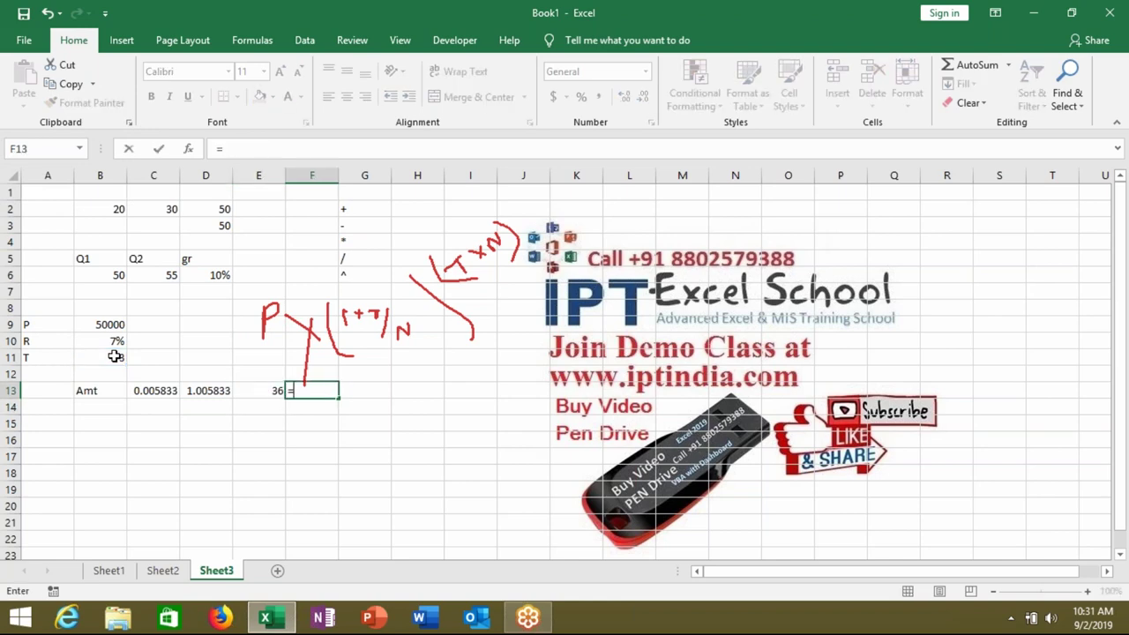
key(Left)
key(Left)
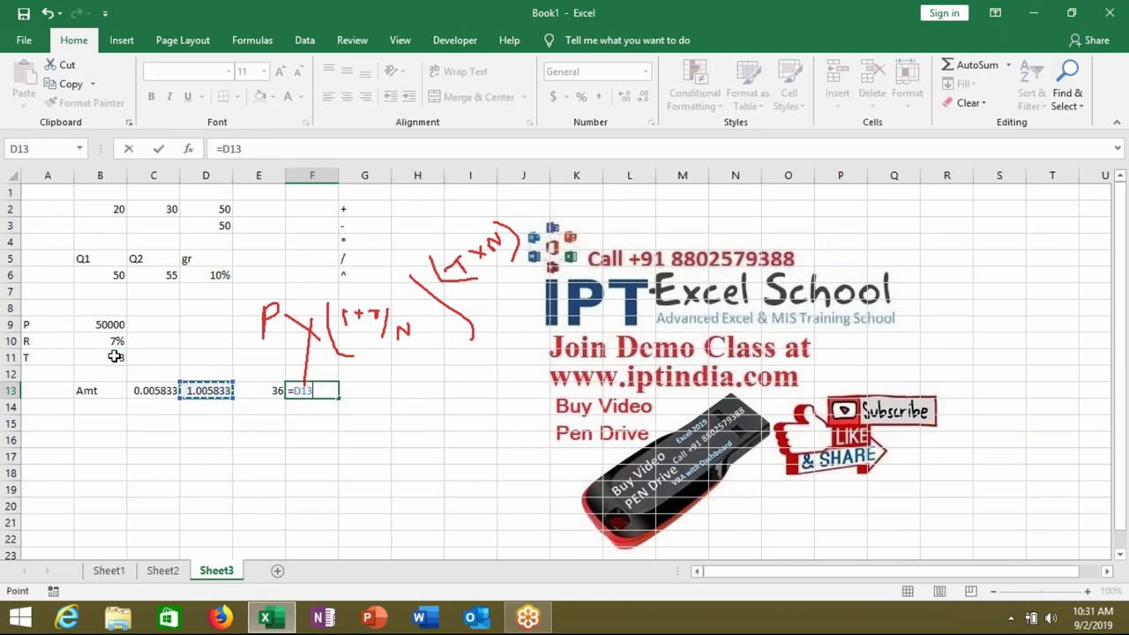
text(^)
key(Left)
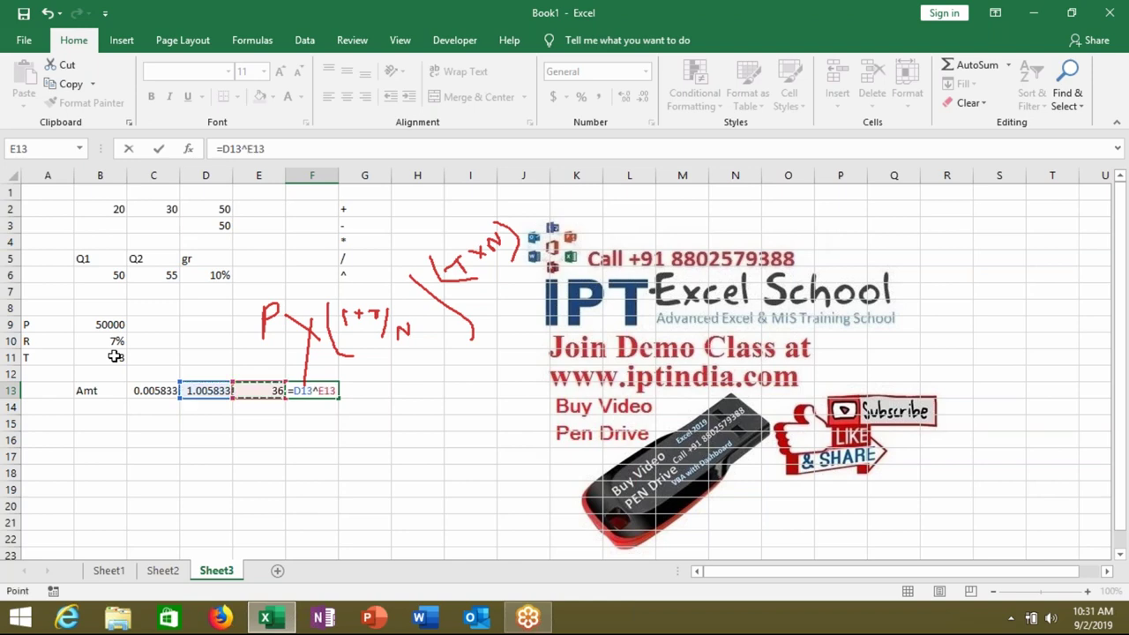
key(Return)
- Enter the amount =B9*F13 in G13, giving 61646.28
key(Right)
key(Up)
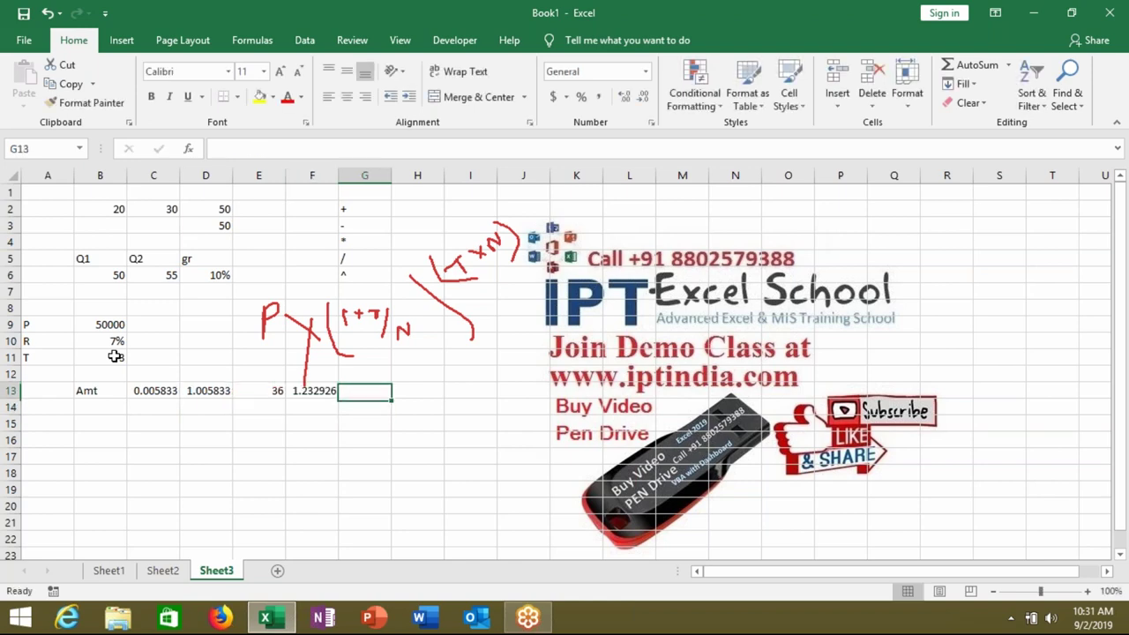
text(=)
key(Left)
key(Left)
key(Left)
key(Left)
key(Up)
key(Up)
key(Up)
key(Up)
key(Left)
text(*)
key(Left)
key(Return)
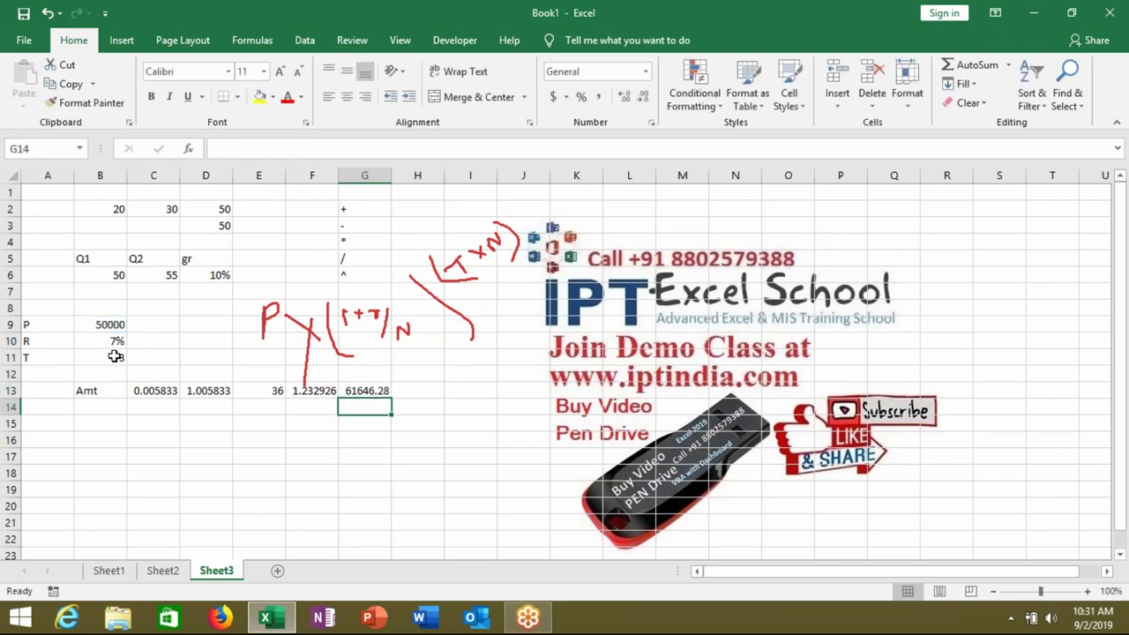
key(Up)
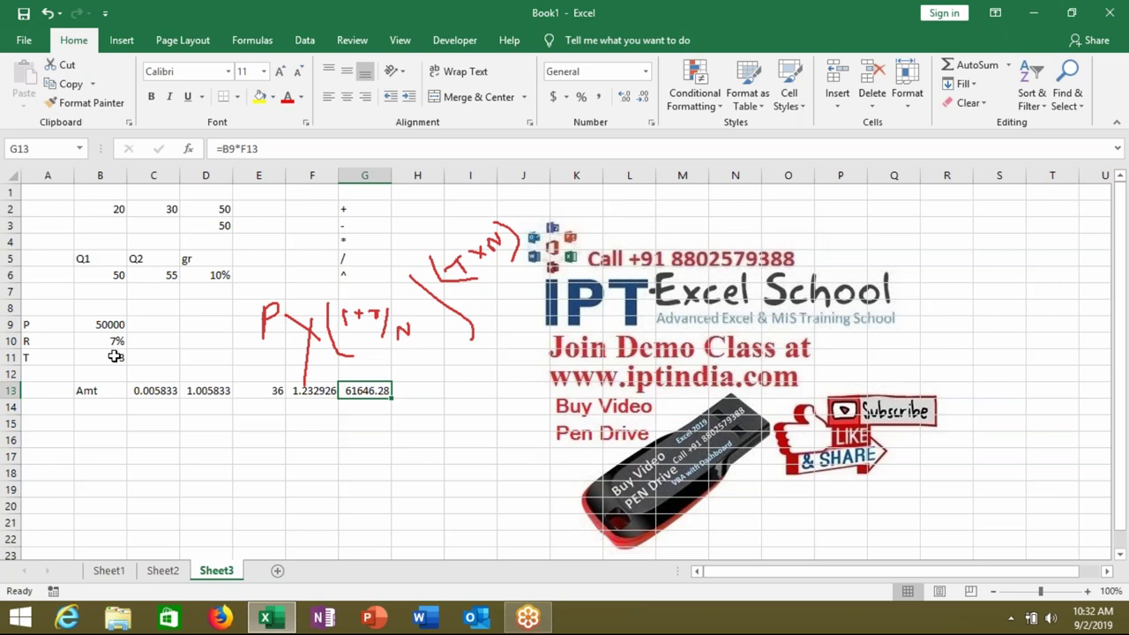
key(Left)
key(Left)
key(Left)
key(Left)
key(Down)
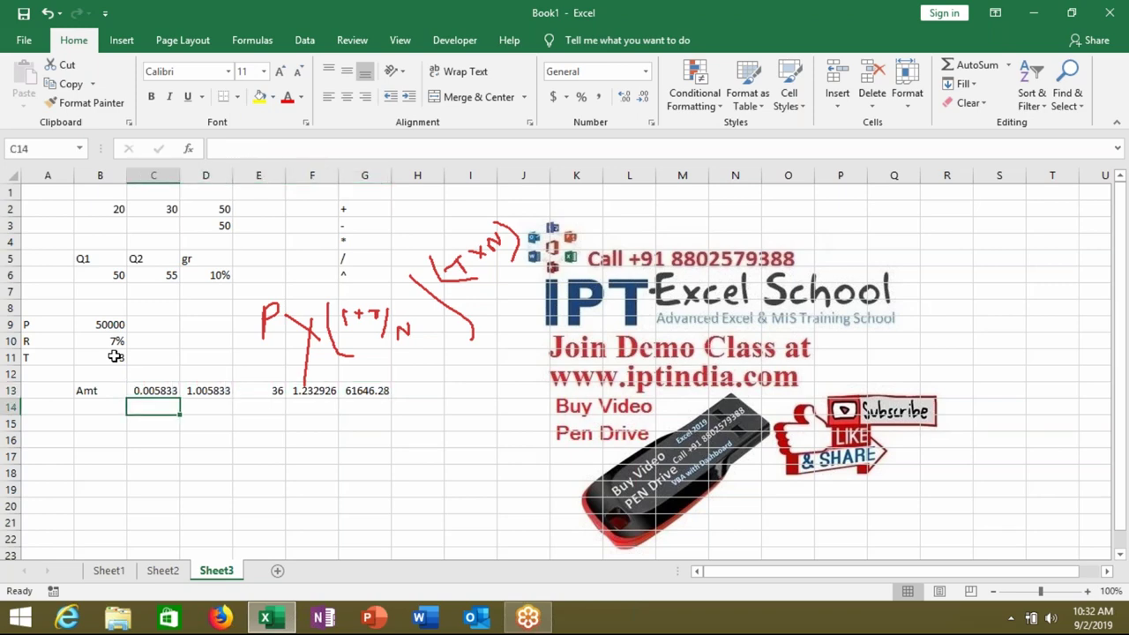
key(Up)
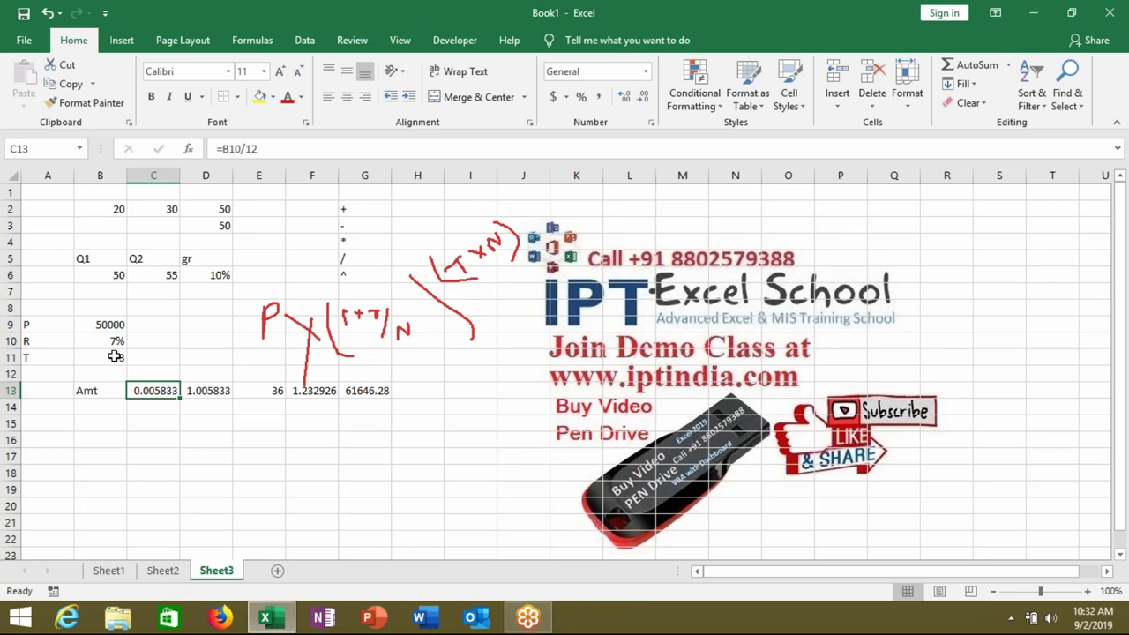
key(shift+Right)
key(shift+Right)
key(shift+Right)
key(shift+Right)
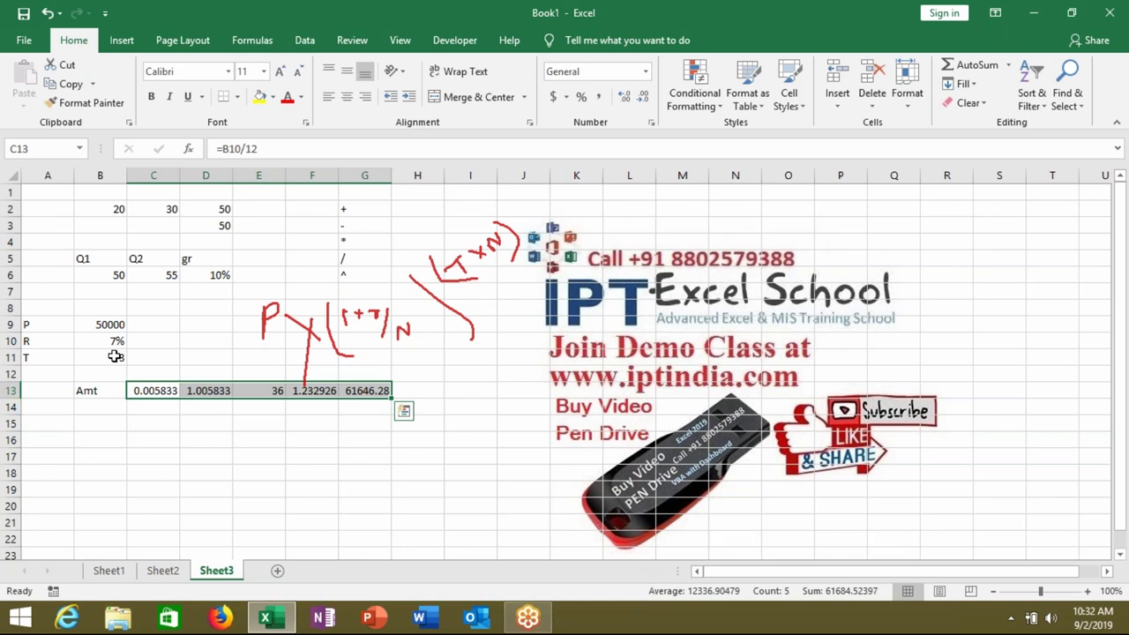
key(Left)
key(shift+Right)
key(shift+Left)
key(Right)
key(Right)
key(Right)
key(Right)
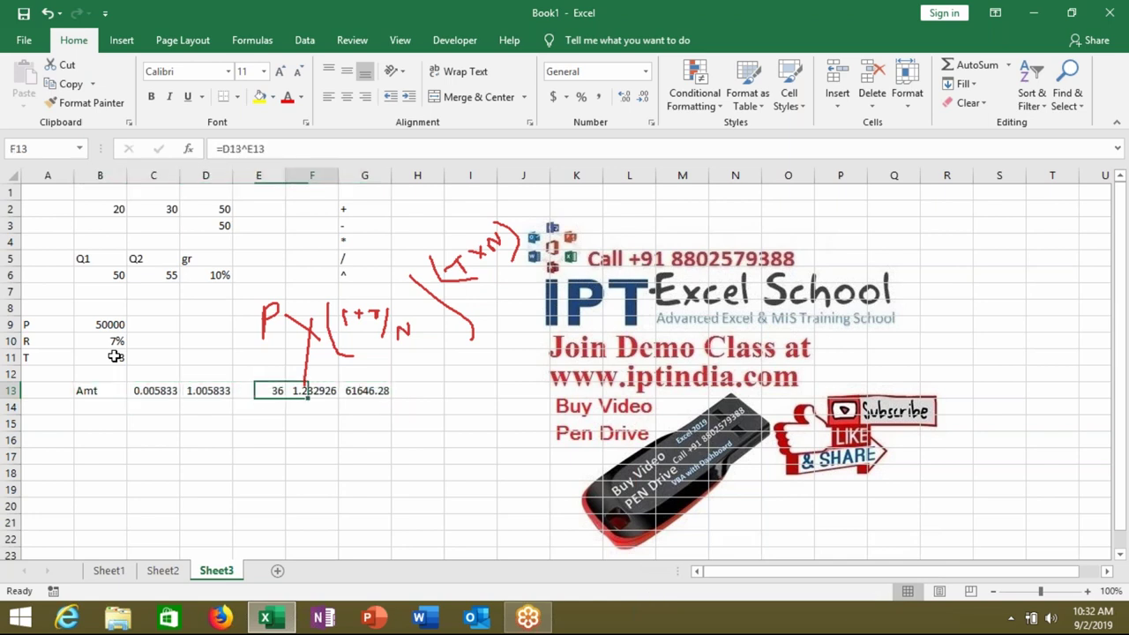
key(Right)
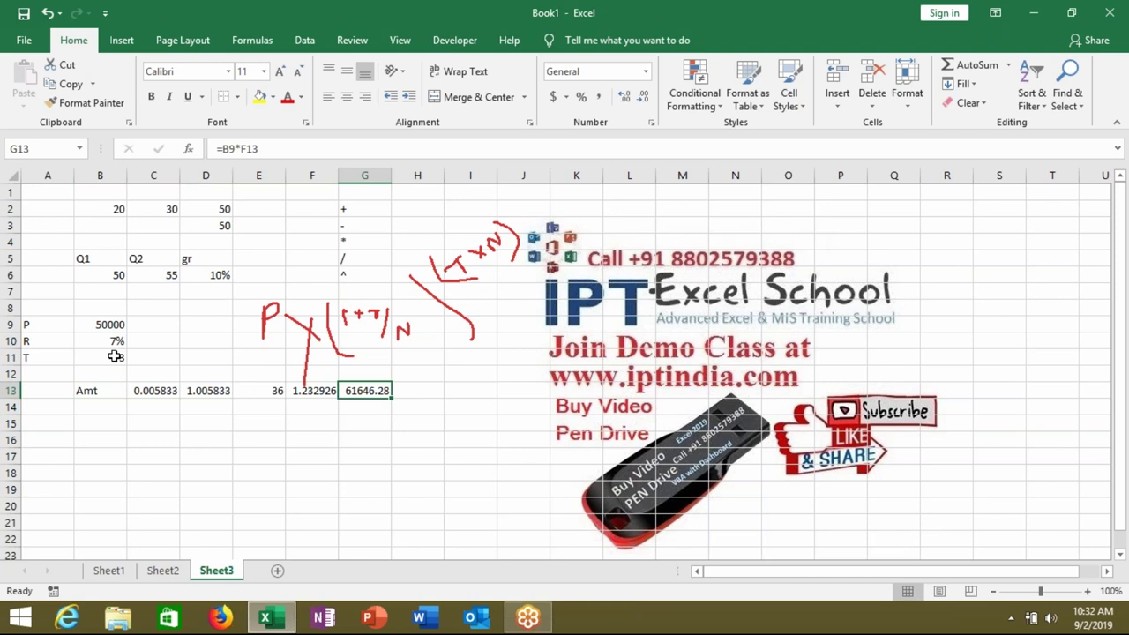
key(Left)
key(Left)
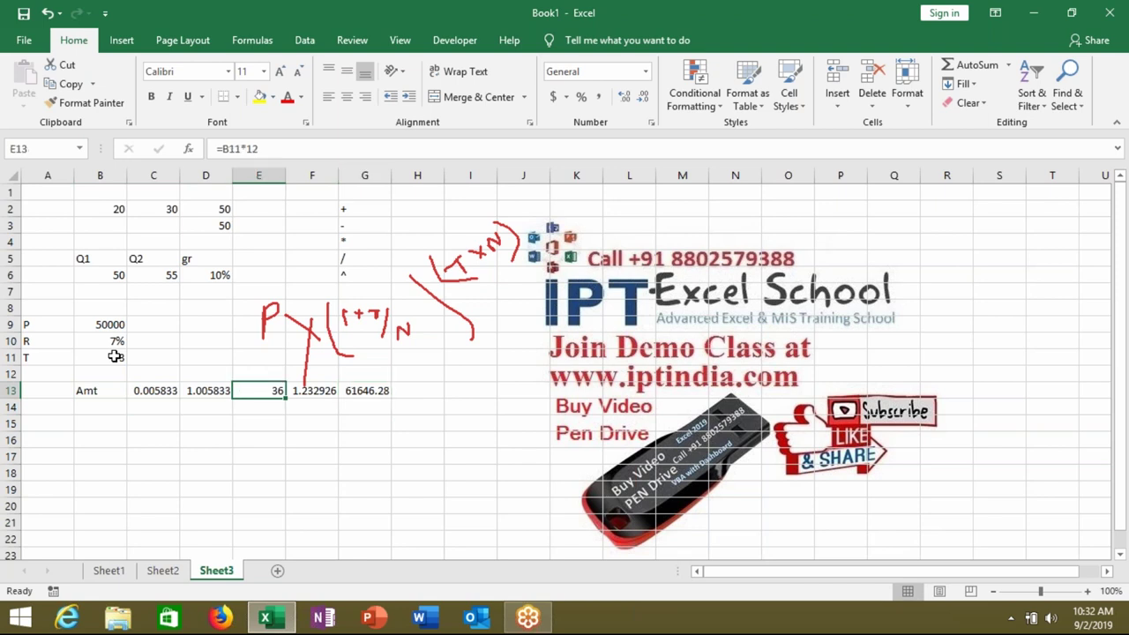
key(Left)
key(Left)
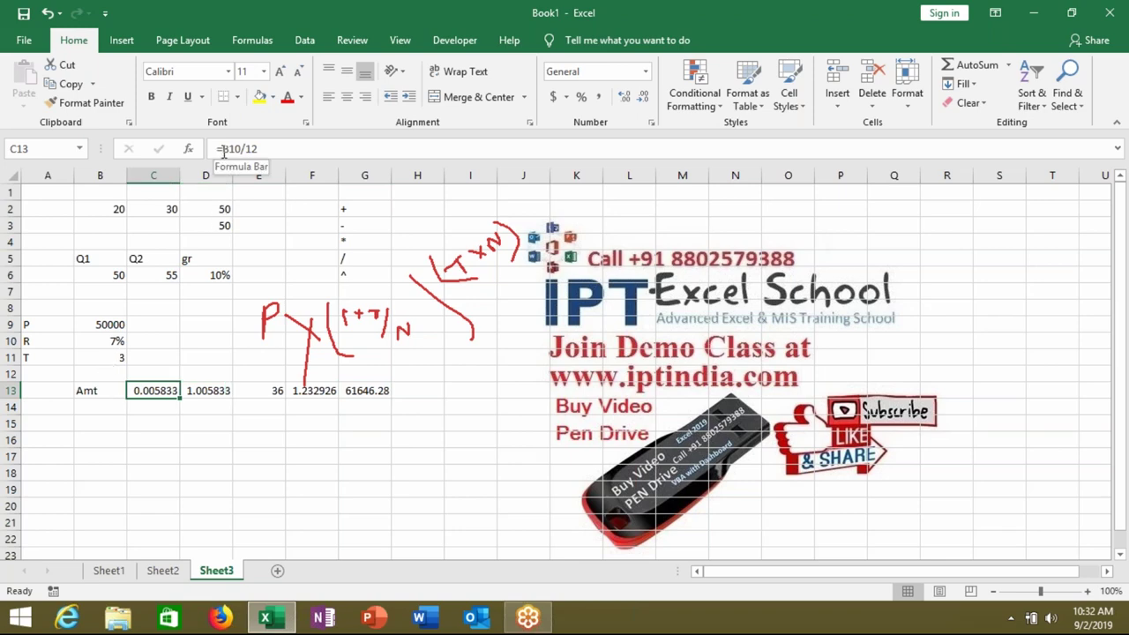
- Rewrite D13's formula as =1+(B10/12), replacing its C13 reference
drag(224, 149, 276, 148)
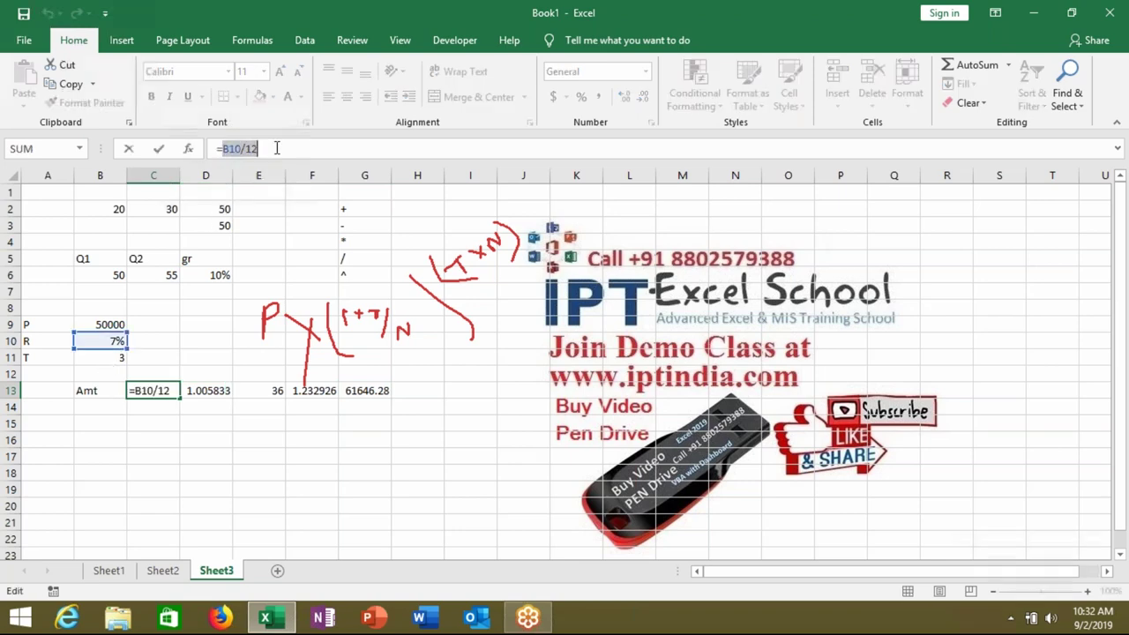
key(ctrl+Return)
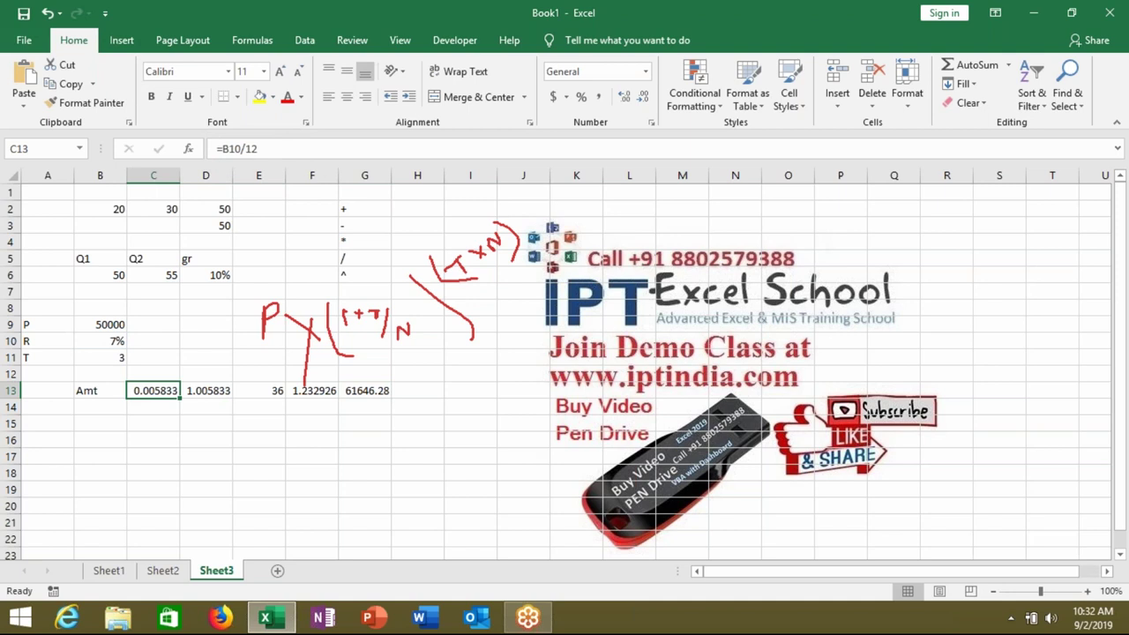
key(Right)
click(265, 148)
text((B10/12))
key(ctrl+Return)
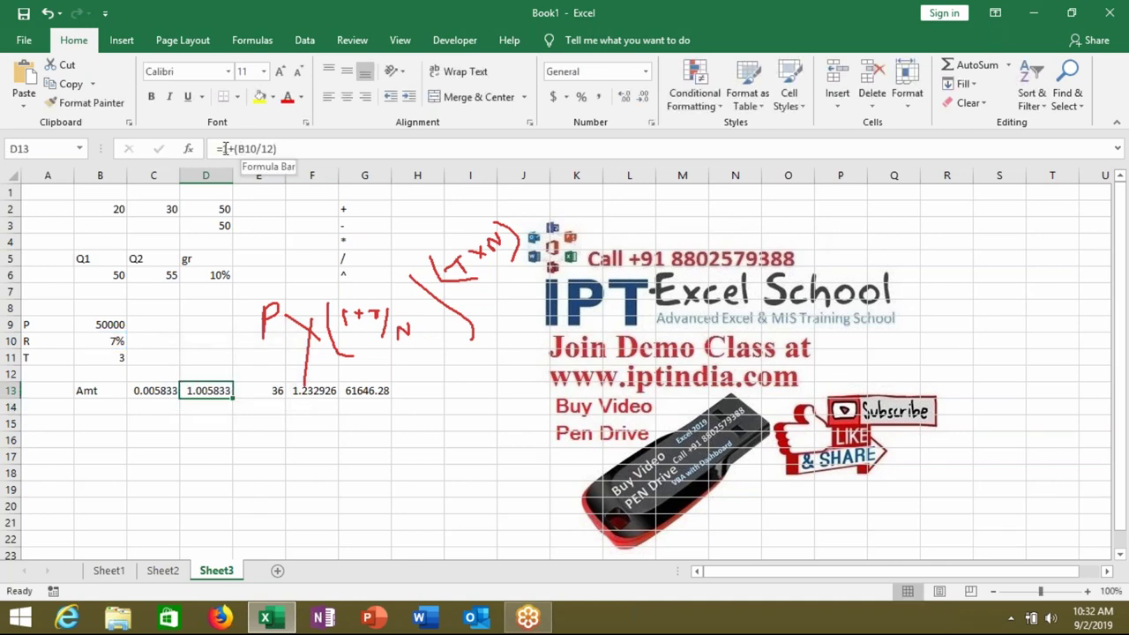
- Replace the D13 reference in F13's formula with (1+(B10/12))
drag(222, 148, 277, 148)
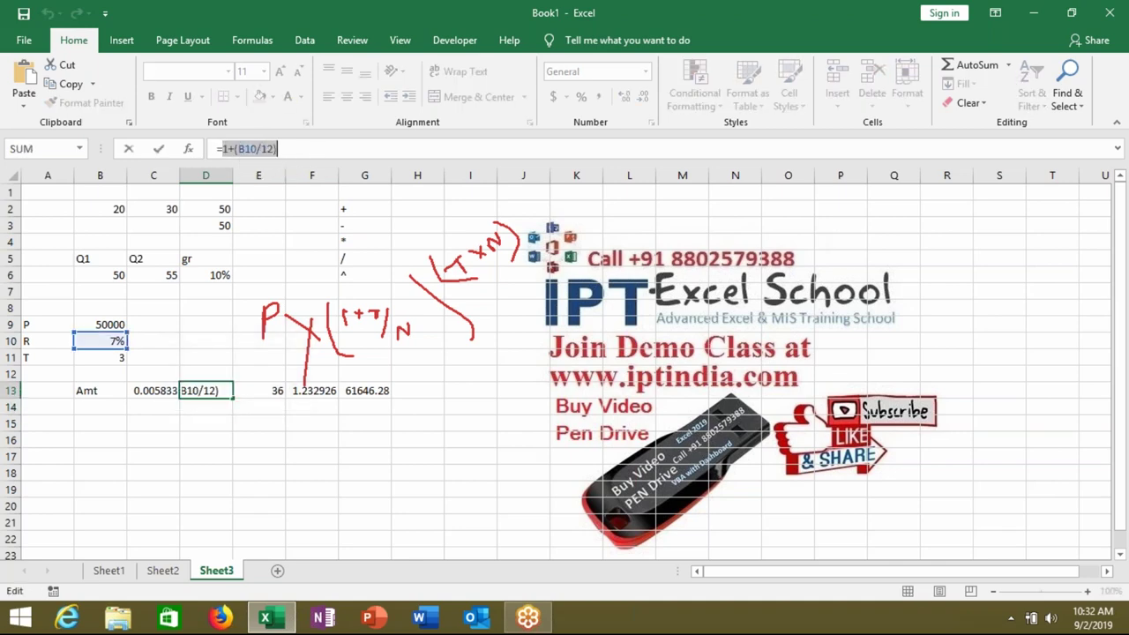
key(Escape)
key(Right)
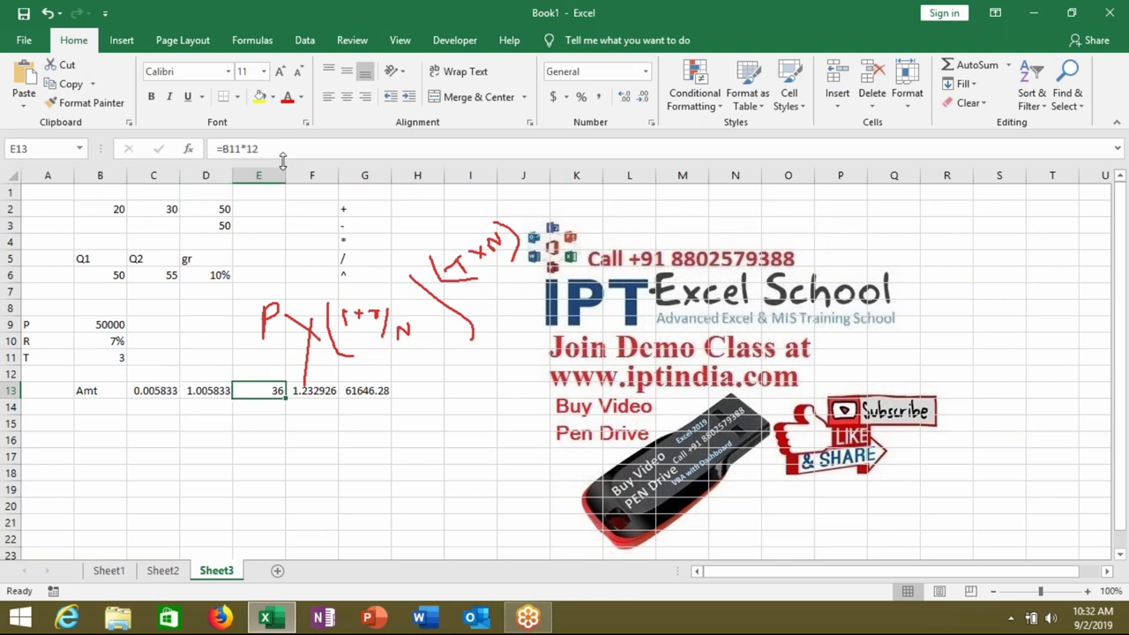
click(327, 391)
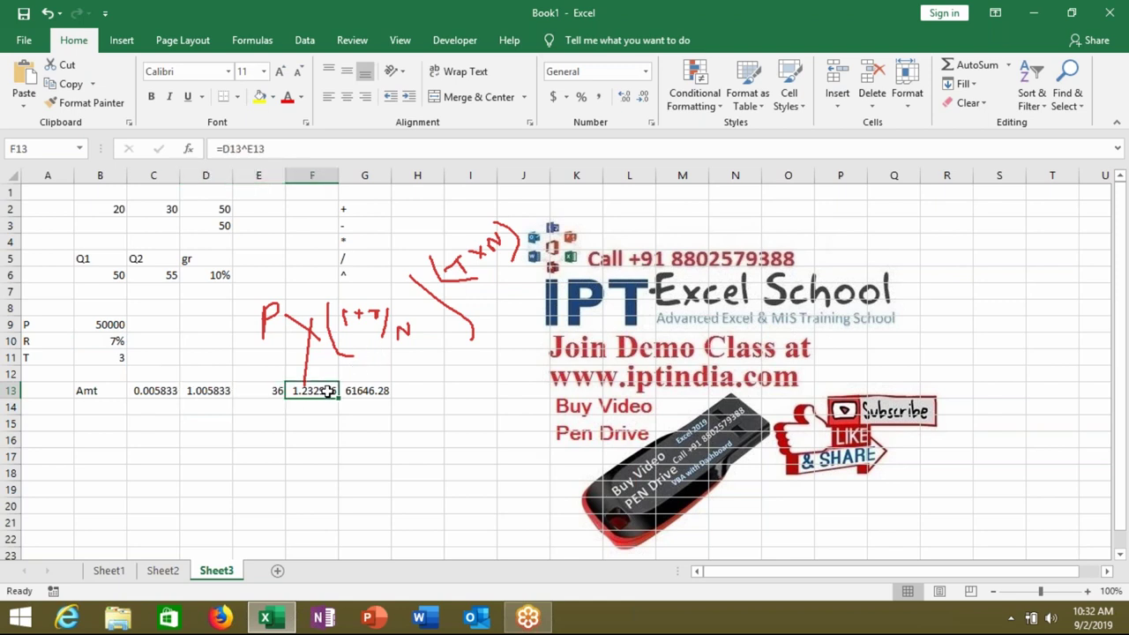
click(237, 143)
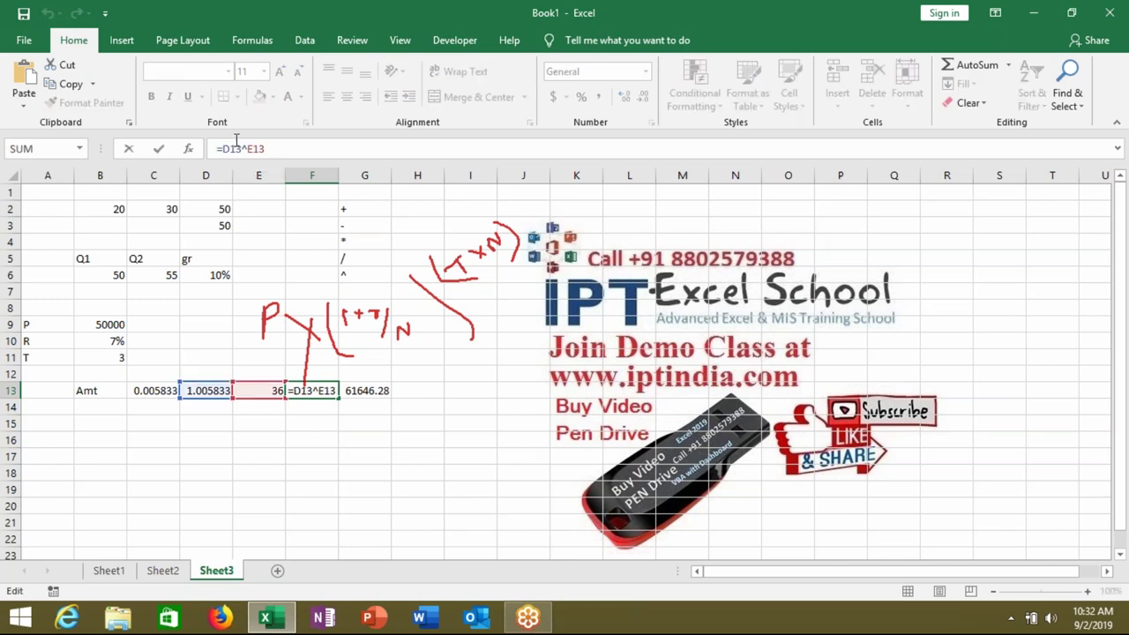
double_click(233, 148)
text(())
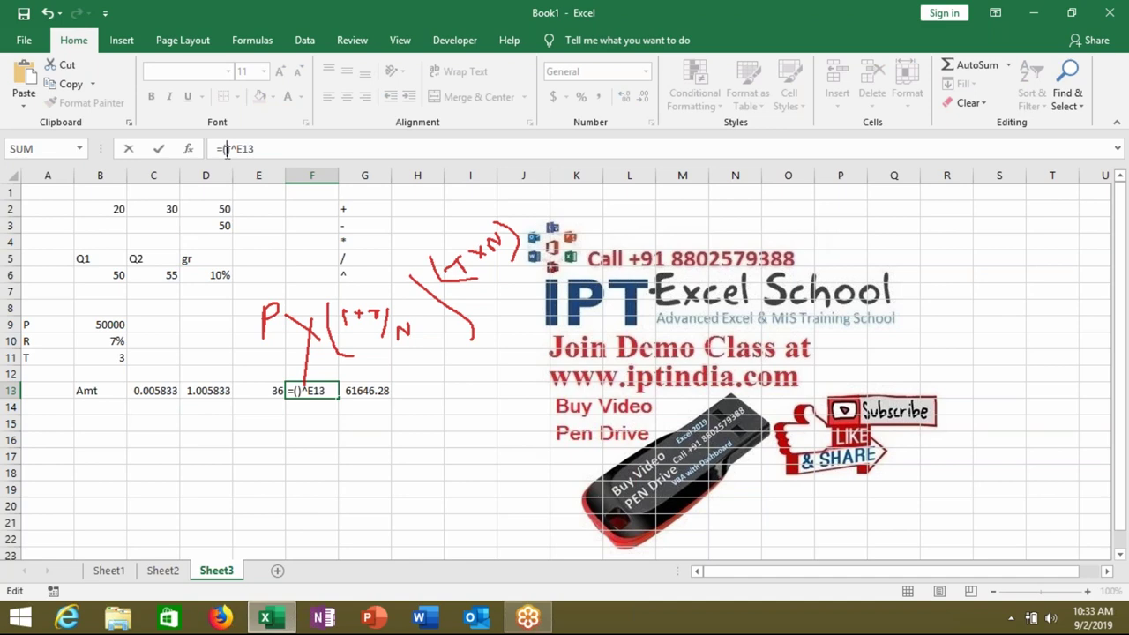
text(1+(B10/12))
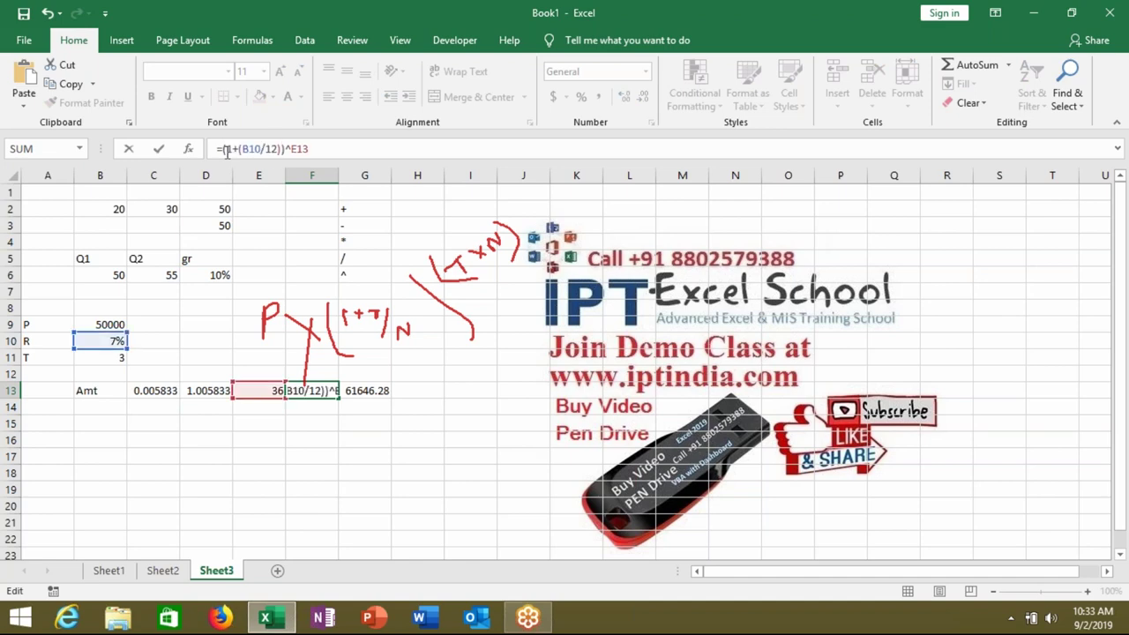
key(Return)
- Replace E13 in F13's formula with (B11*12), giving =(1+(B10/12))^(B11*12)
key(Up)
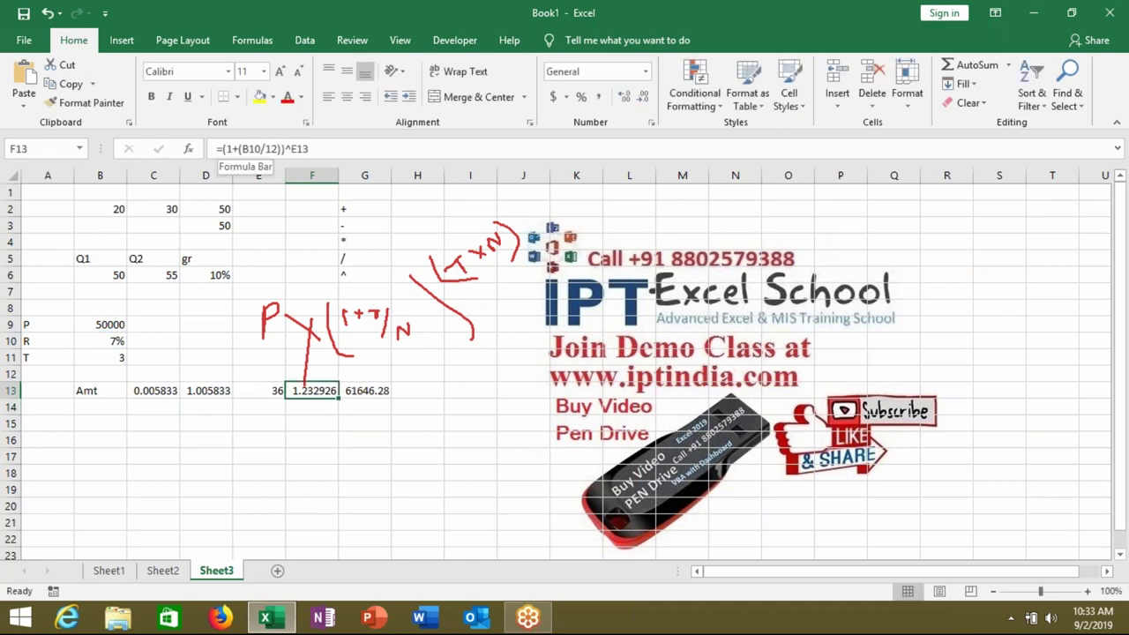
key(Left)
drag(223, 148, 317, 168)
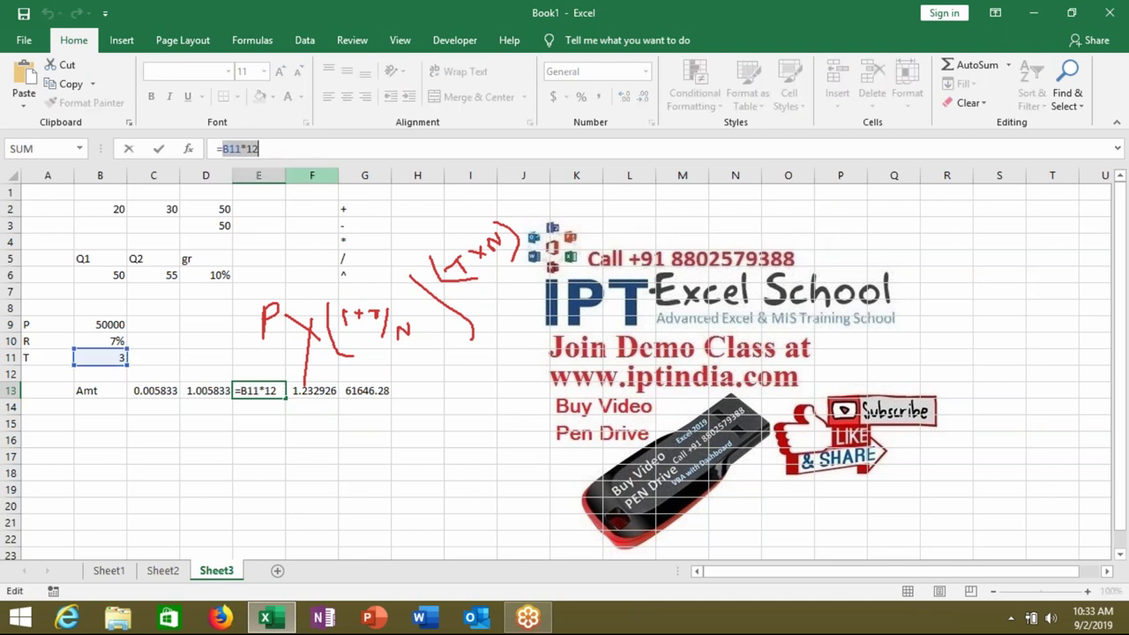
key(Escape)
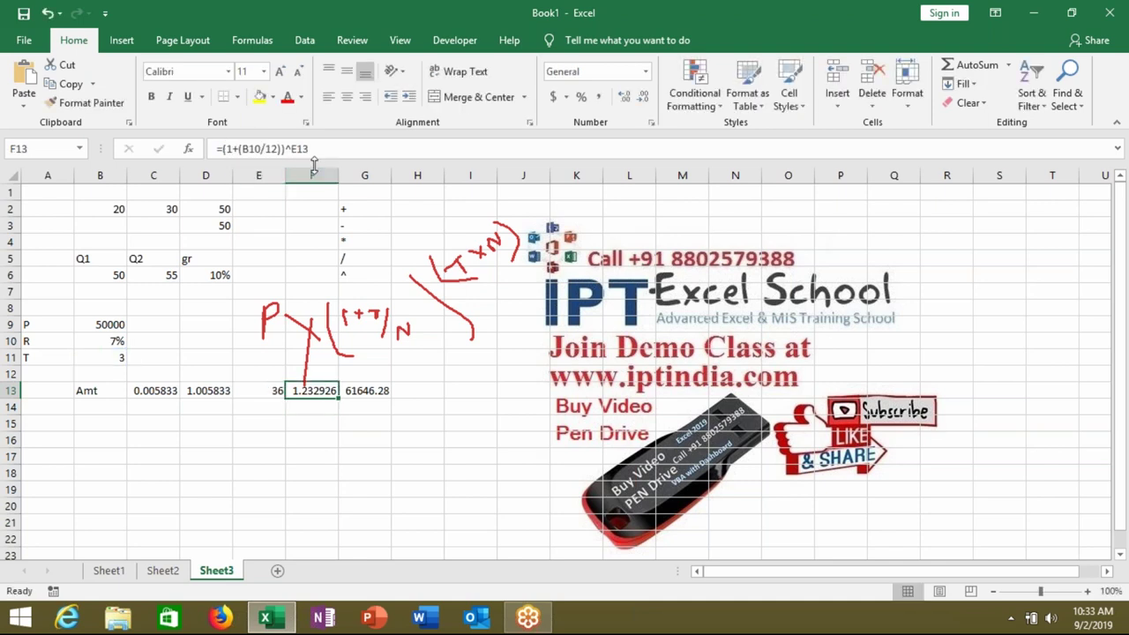
double_click(300, 149)
text(()
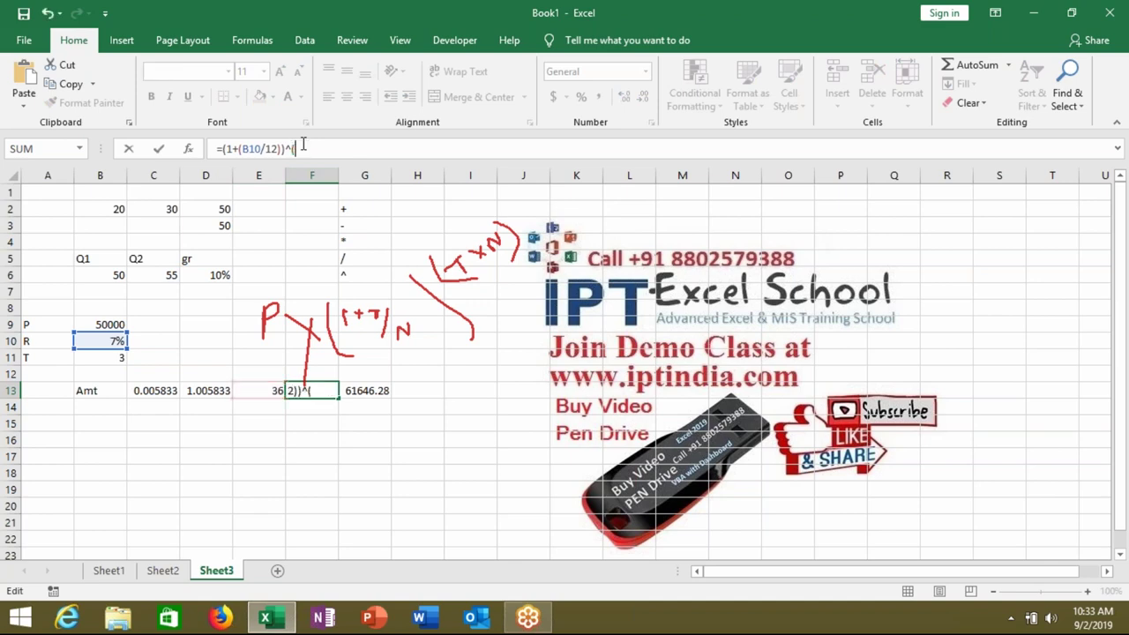
text(B11*12)
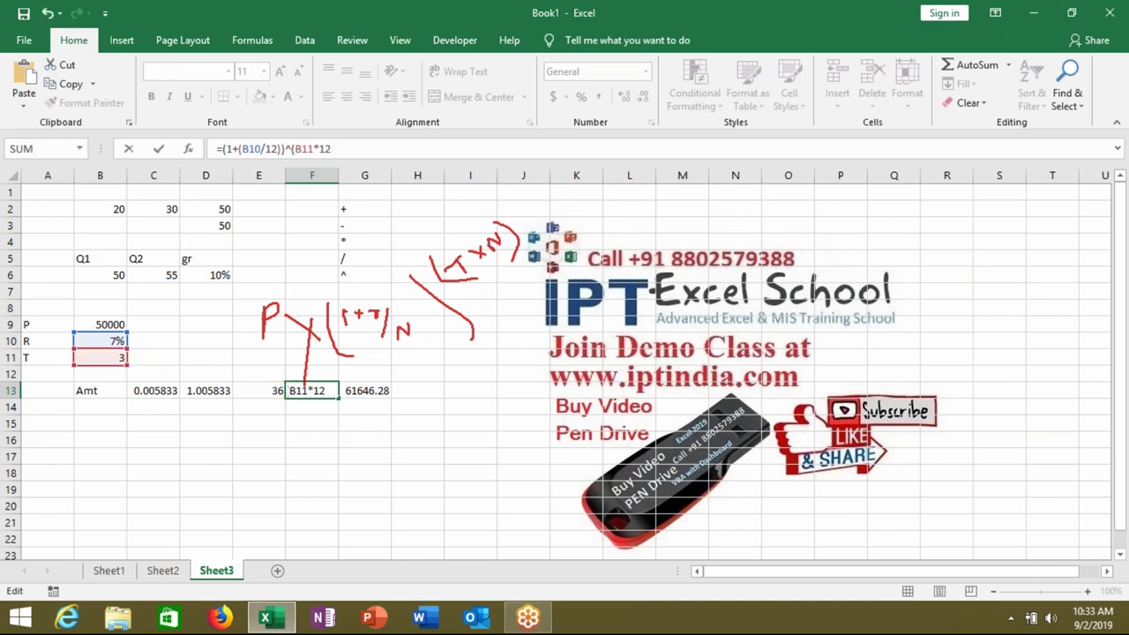
text())
key(Return)
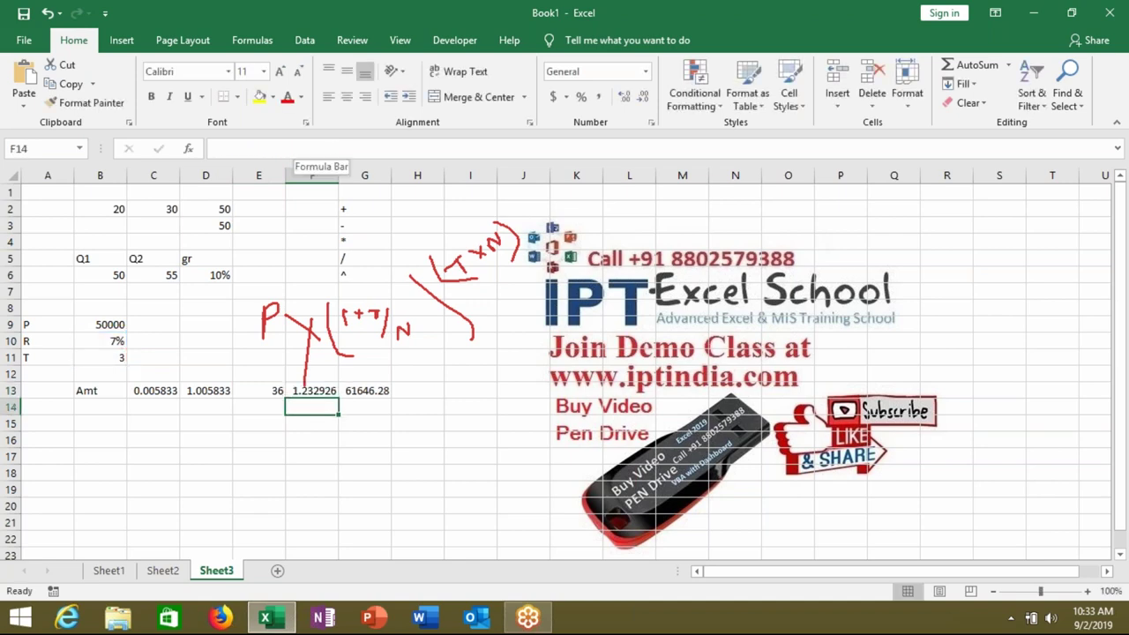
key(Up)
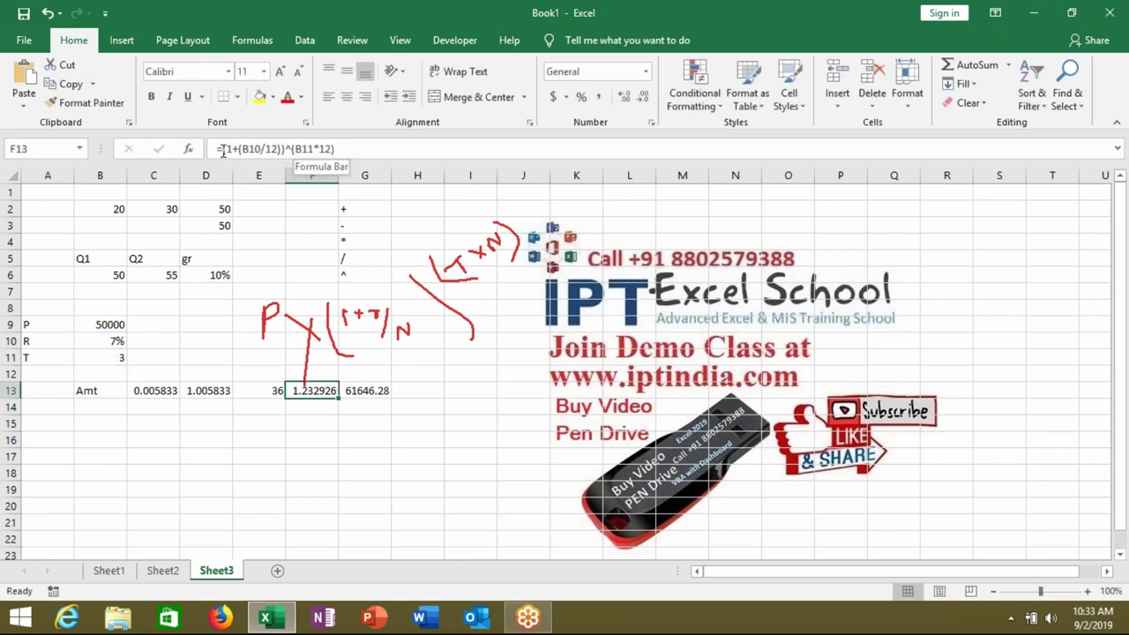
drag(223, 150, 408, 157)
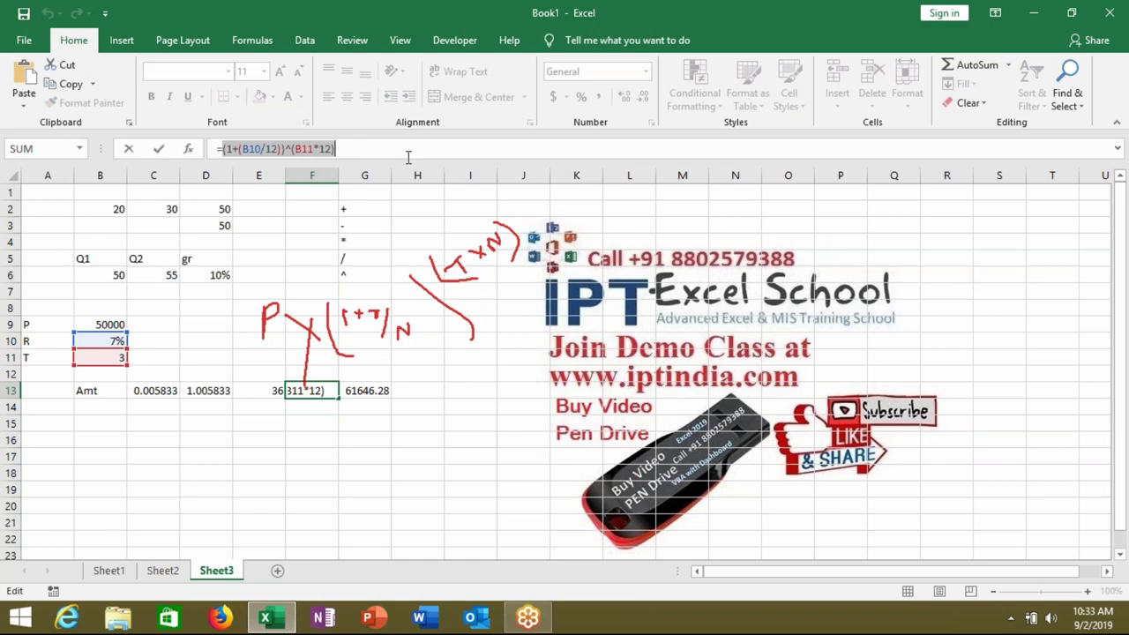
key(Escape)
key(Right)
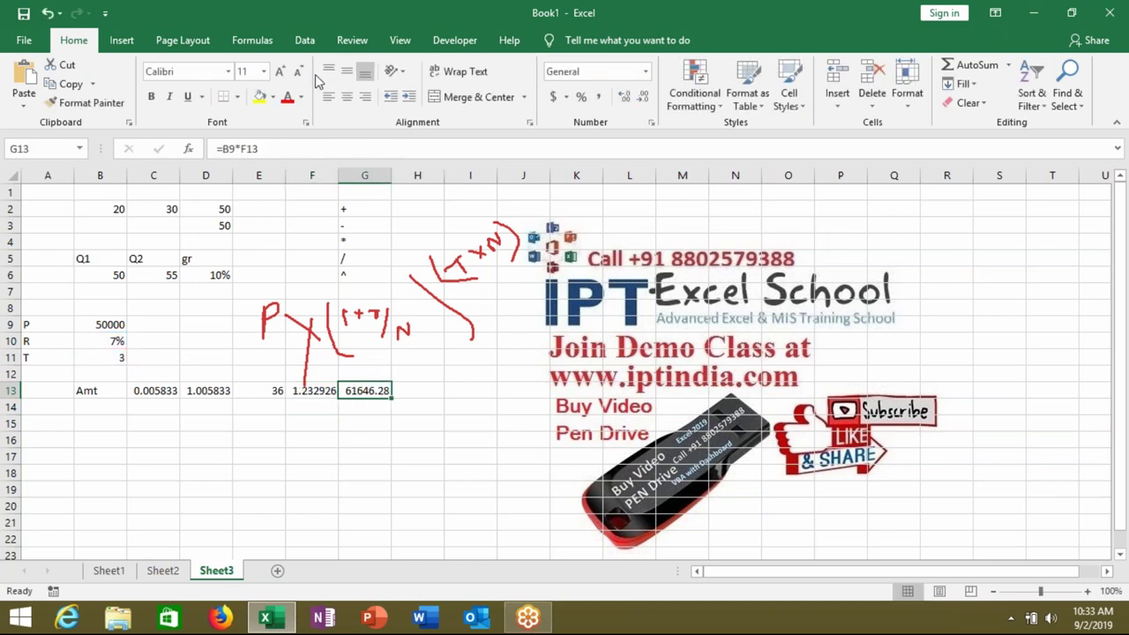
- Replace F13 in G13's formula with ((1+(B10/12))^(B11*12)) and mark G13 for moving
double_click(254, 148)
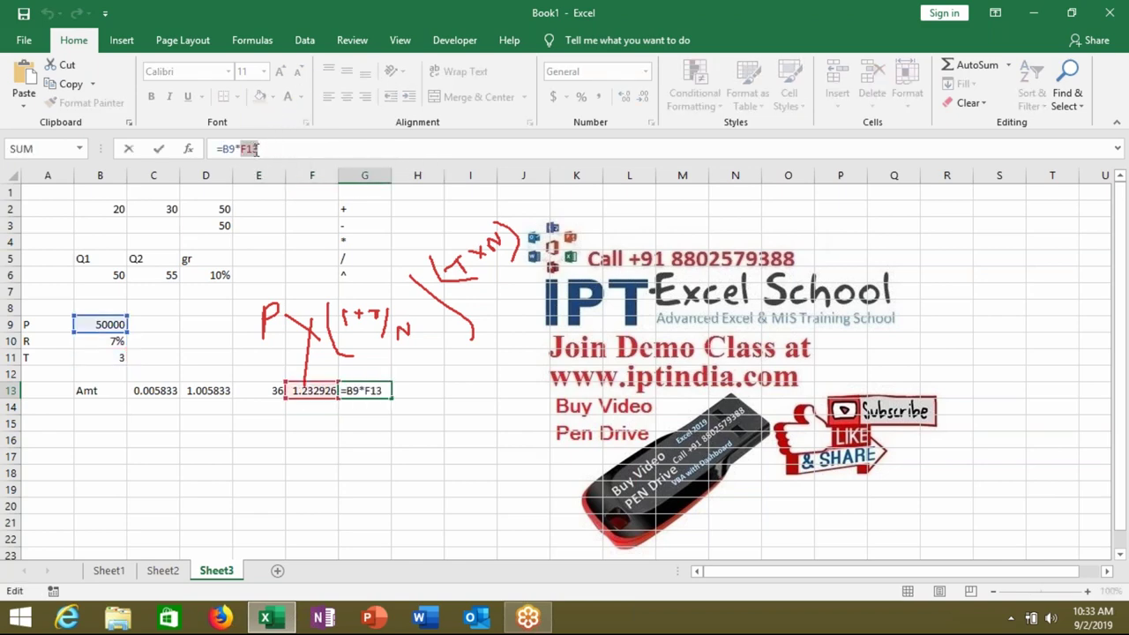
text(()
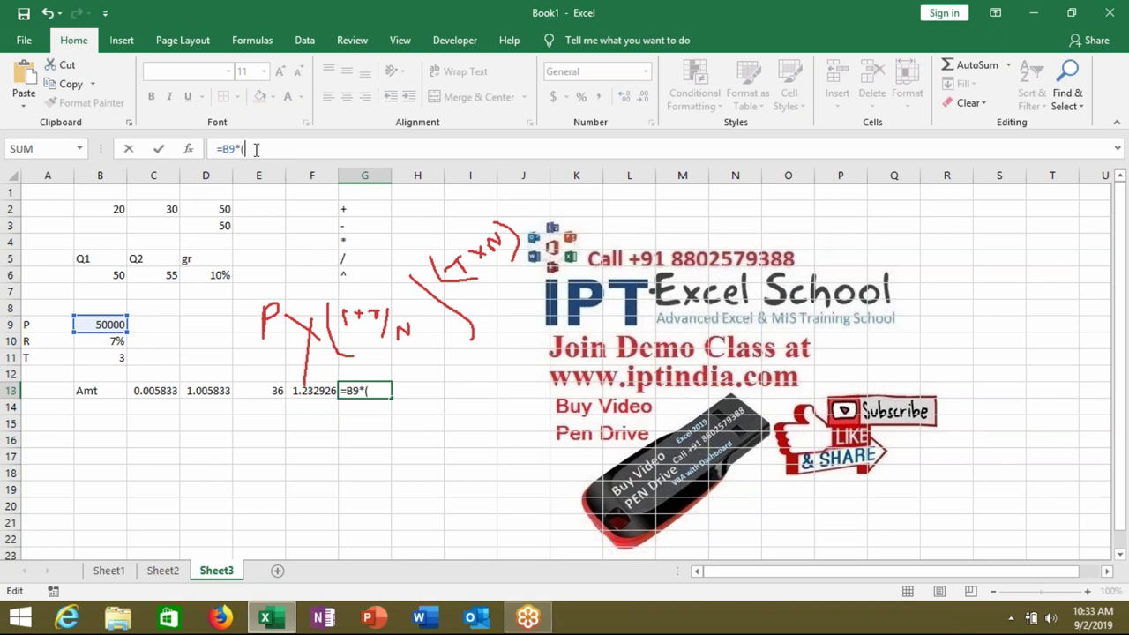
text((1+(B10/12))^(B11*12))
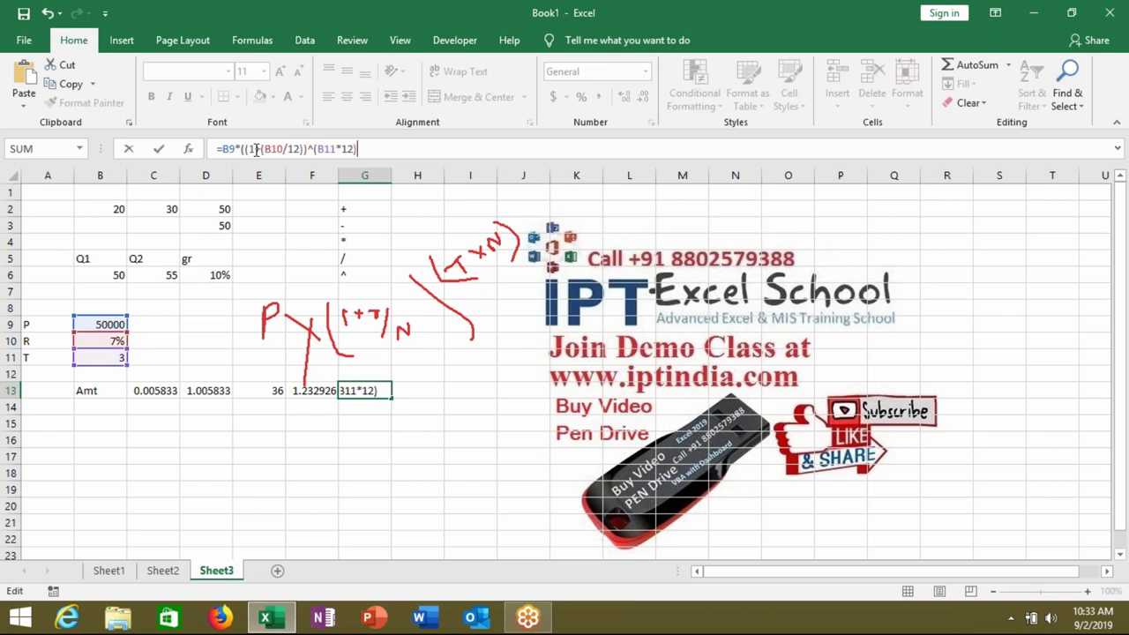
text())
key(ctrl+Return)
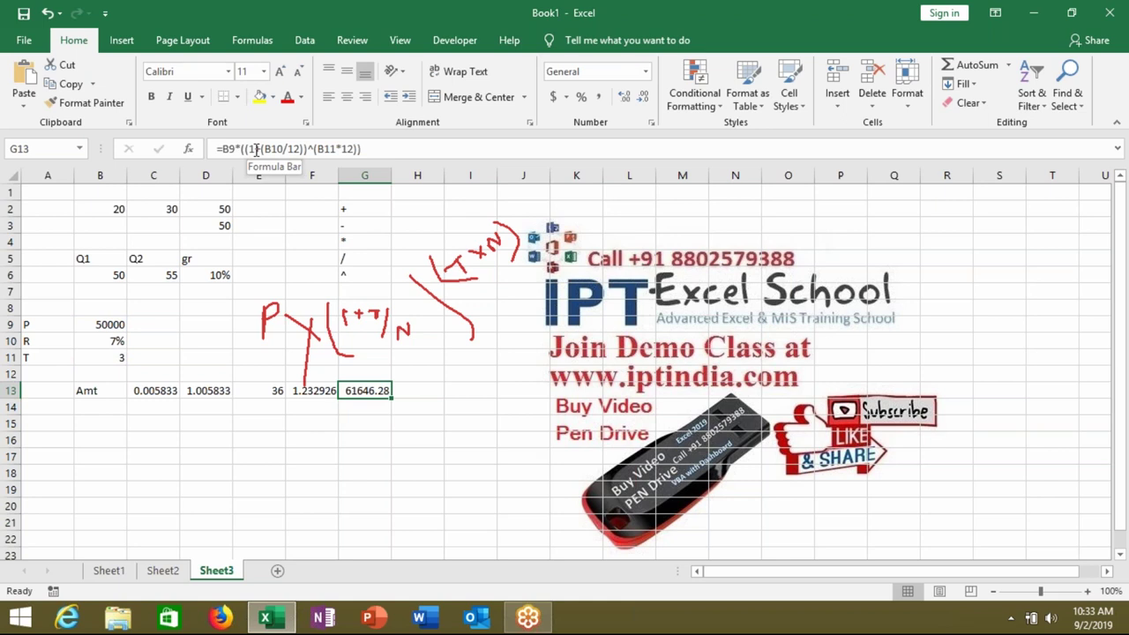
key(ctrl+c)
- Place the G13 compound-amount formula into C14, still returning 61646.28
key(Down)
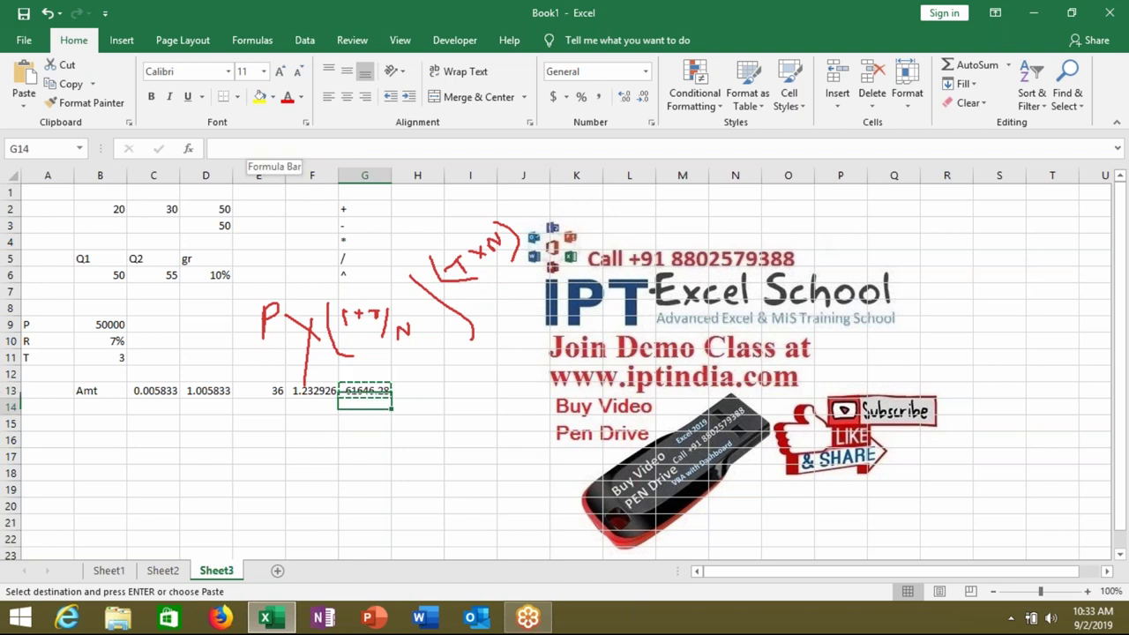
key(Left)
key(Left)
key(Left)
key(Left)
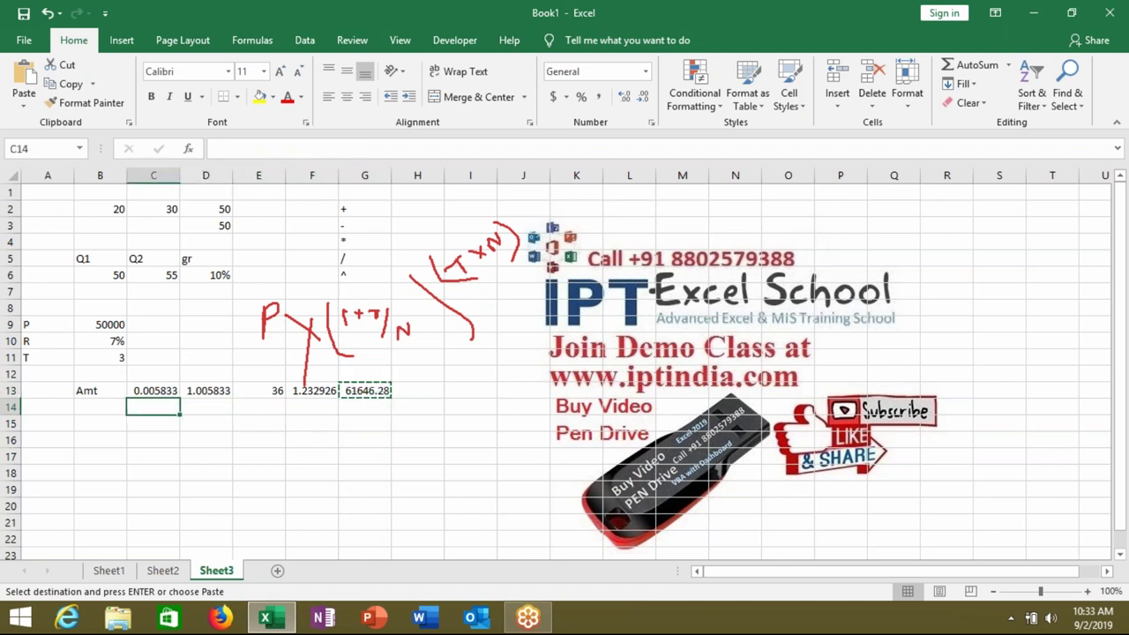
key(Return)
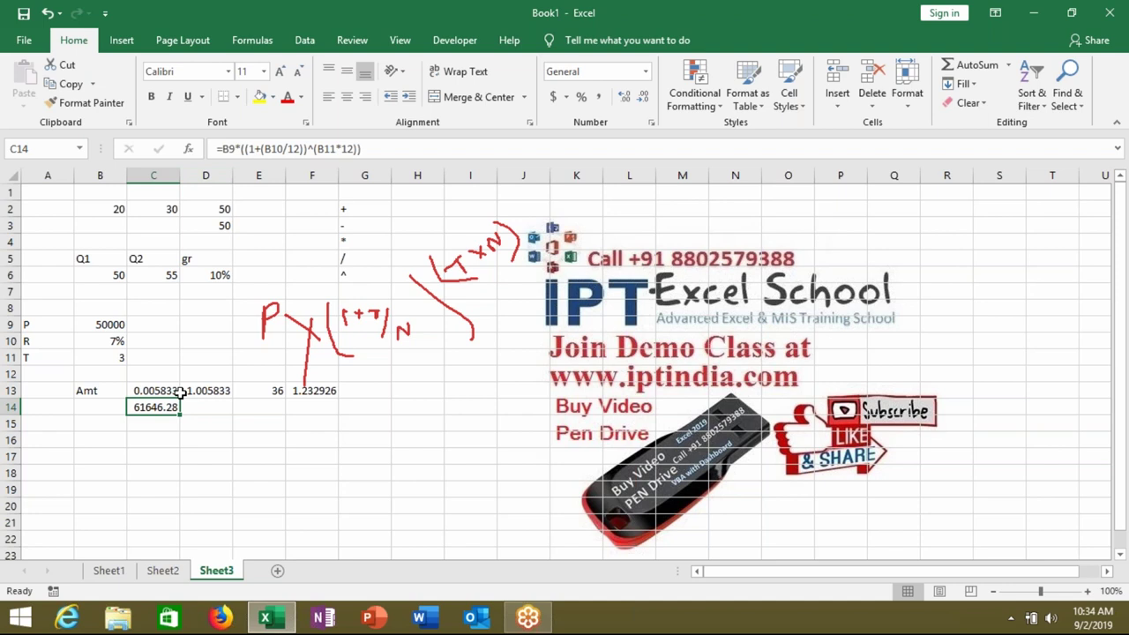
key(Down)
key(Down)
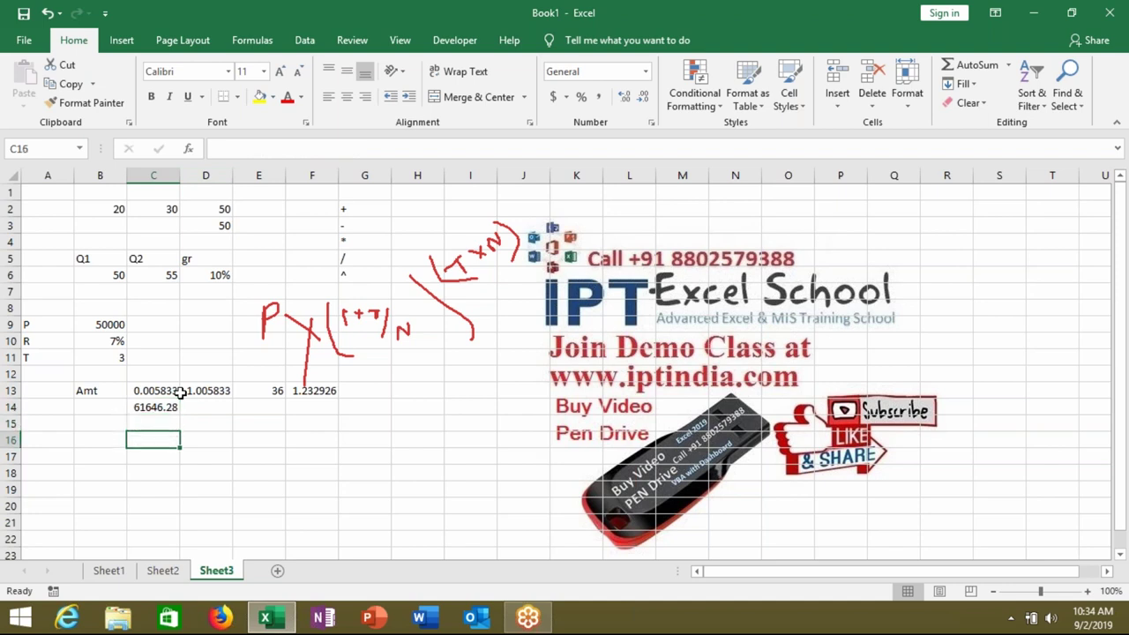
key(Left)
key(Left)
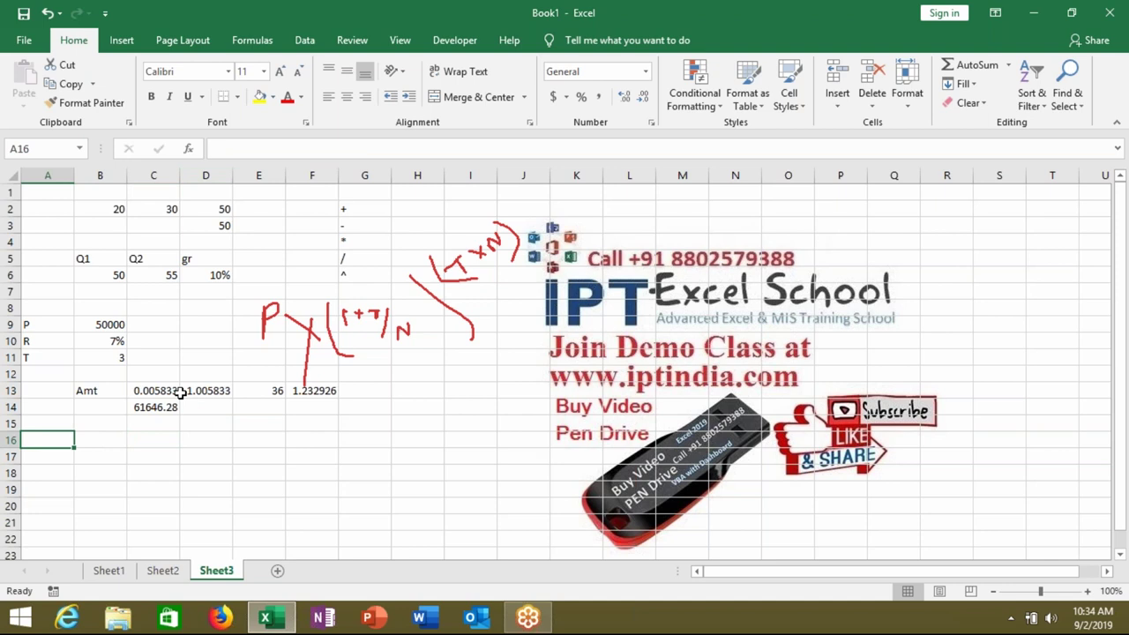
- Label A16 as Cost and enter 50 in B16
text(Amt)
key(Tab)
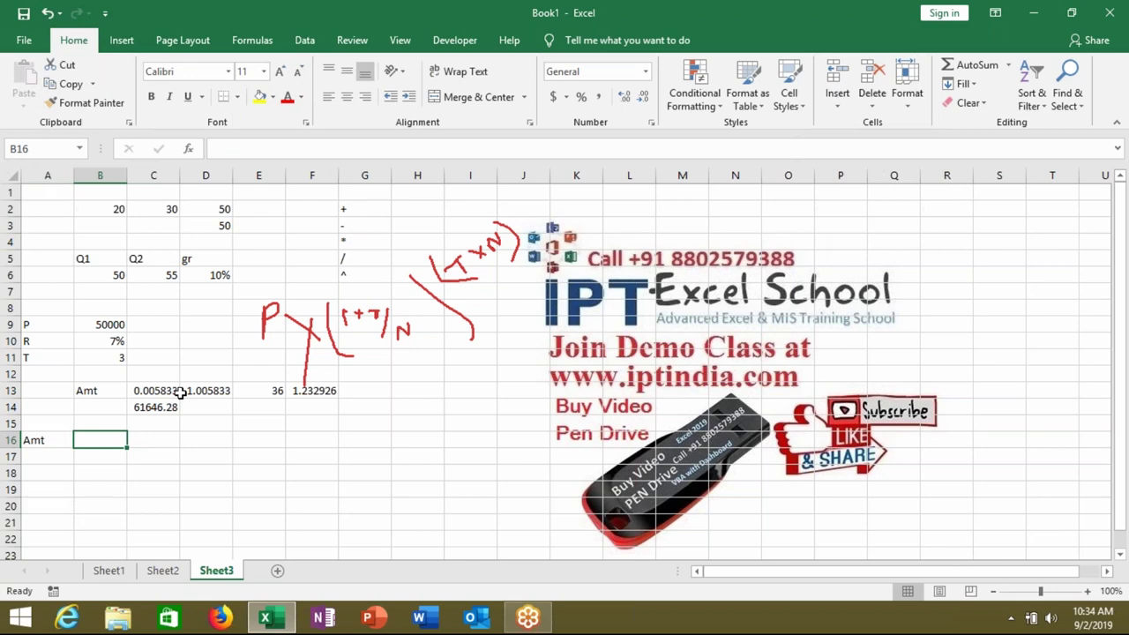
key(Left)
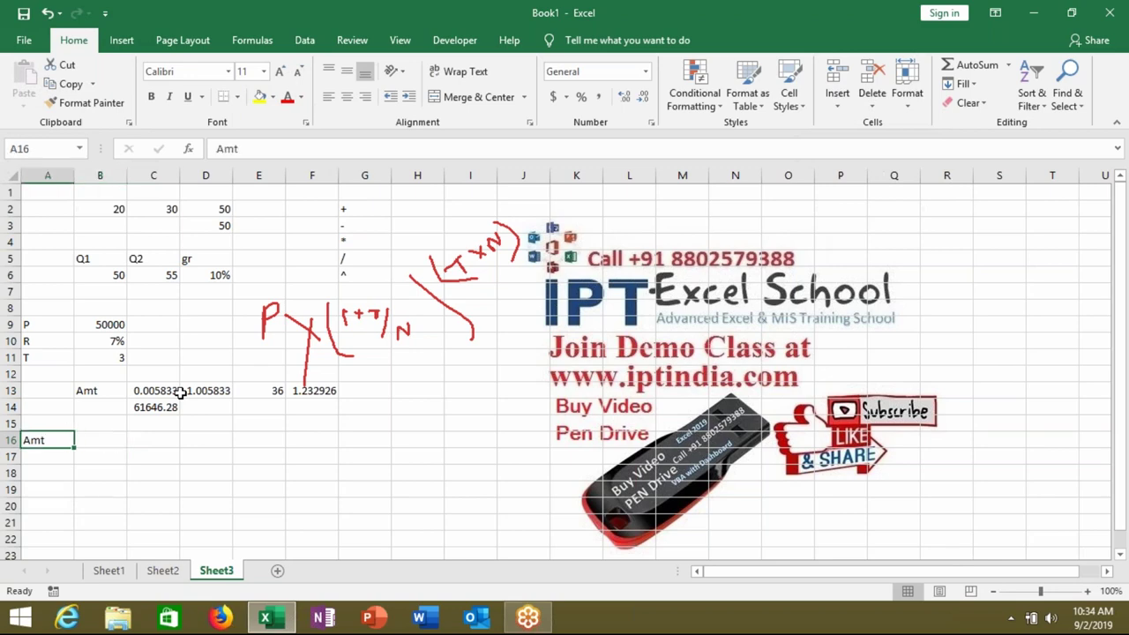
text(Cost)
key(Tab)
text(50)
key(Tab)
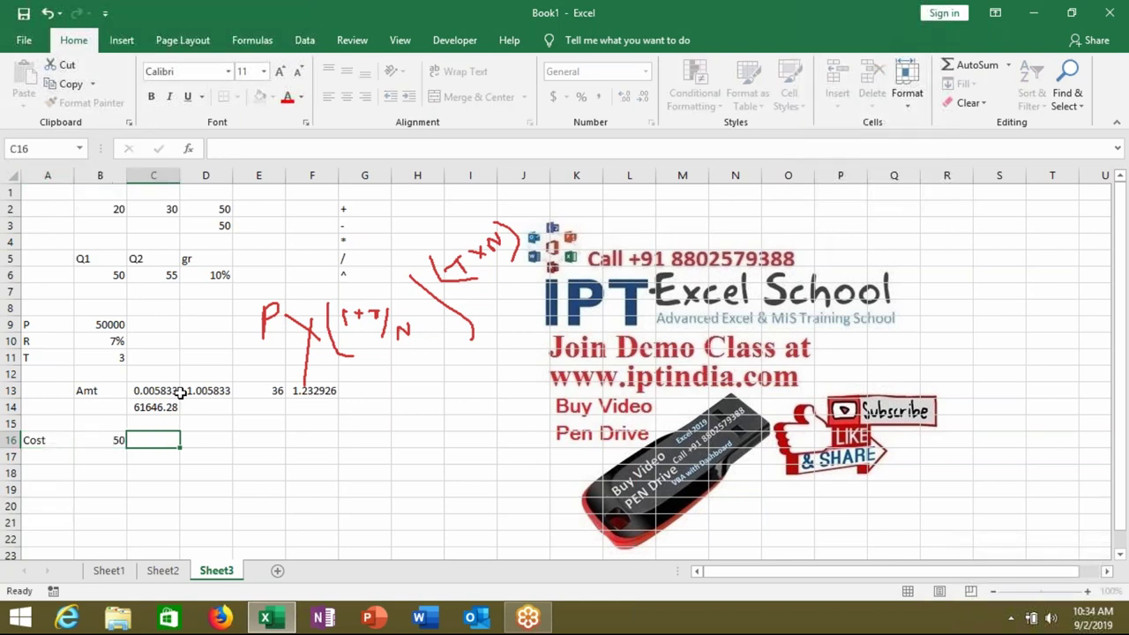
- Label A17 as MRP with a ? placeholder in B17
key(Down)
key(Left)
key(Left)
text(MRP)
key(Tab)
text(?)
key(Down)
key(Right)
key(Down)
key(Up)
- Enter the 5% markup =B16*5% in C18 and total =B16+C18 (52.5) in C19
text(=)
click(114, 440)
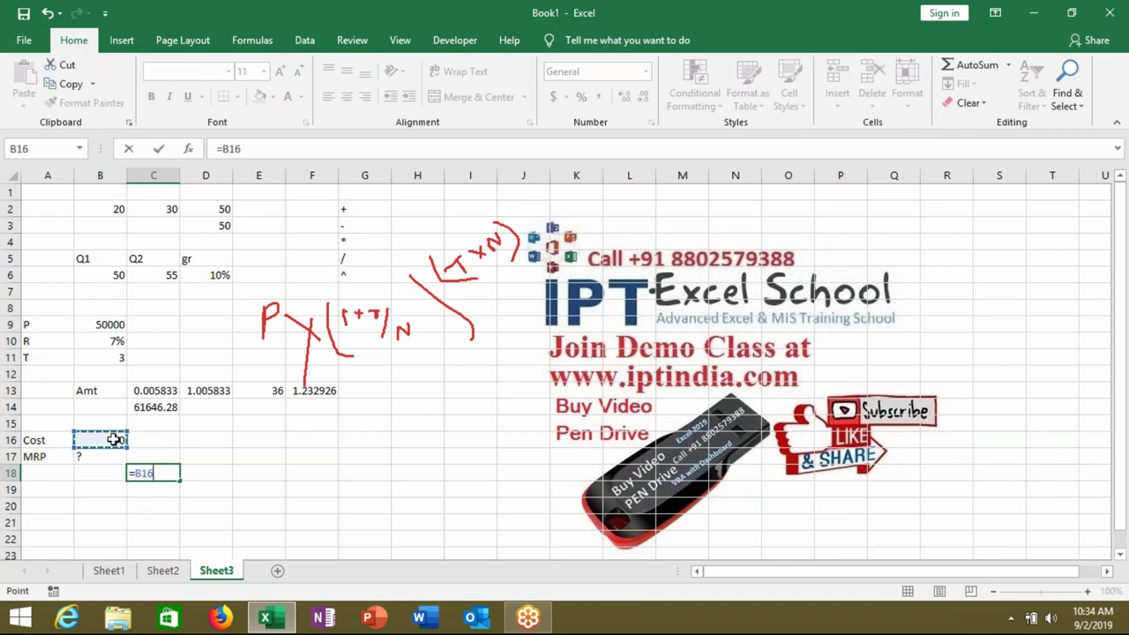
text(*5)
text(%)
key(Return)
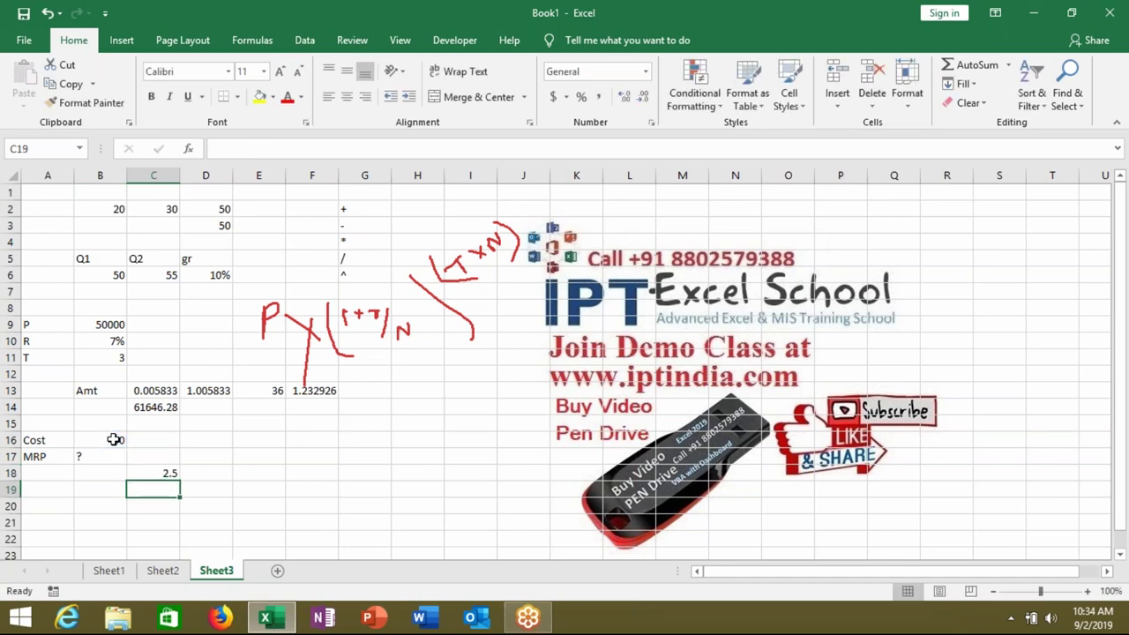
text(=)
click(114, 439)
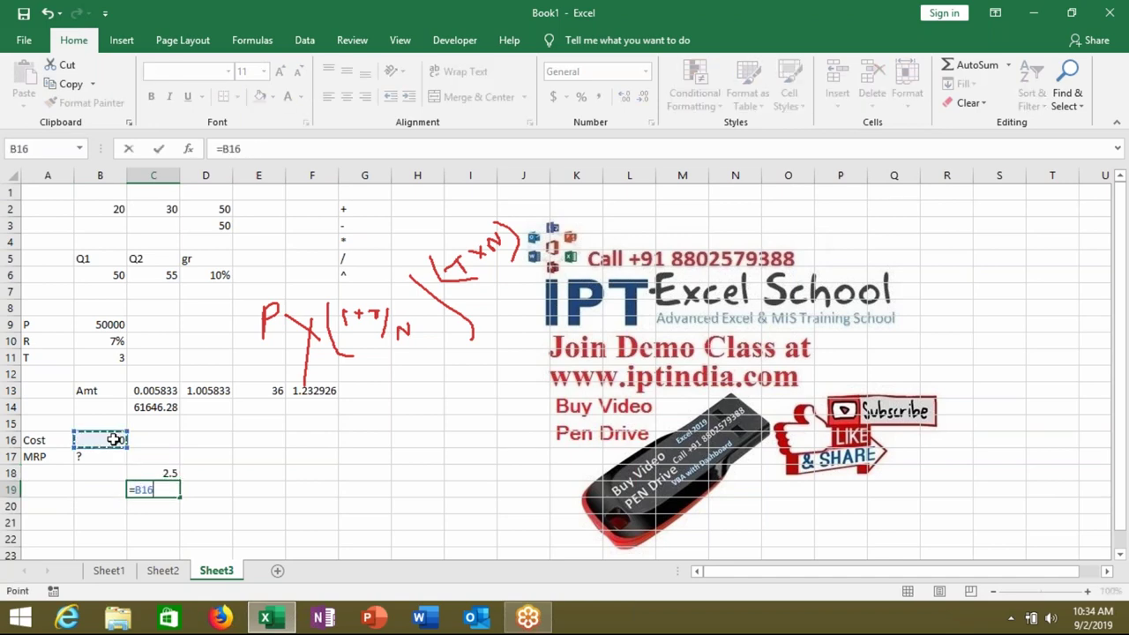
text(+)
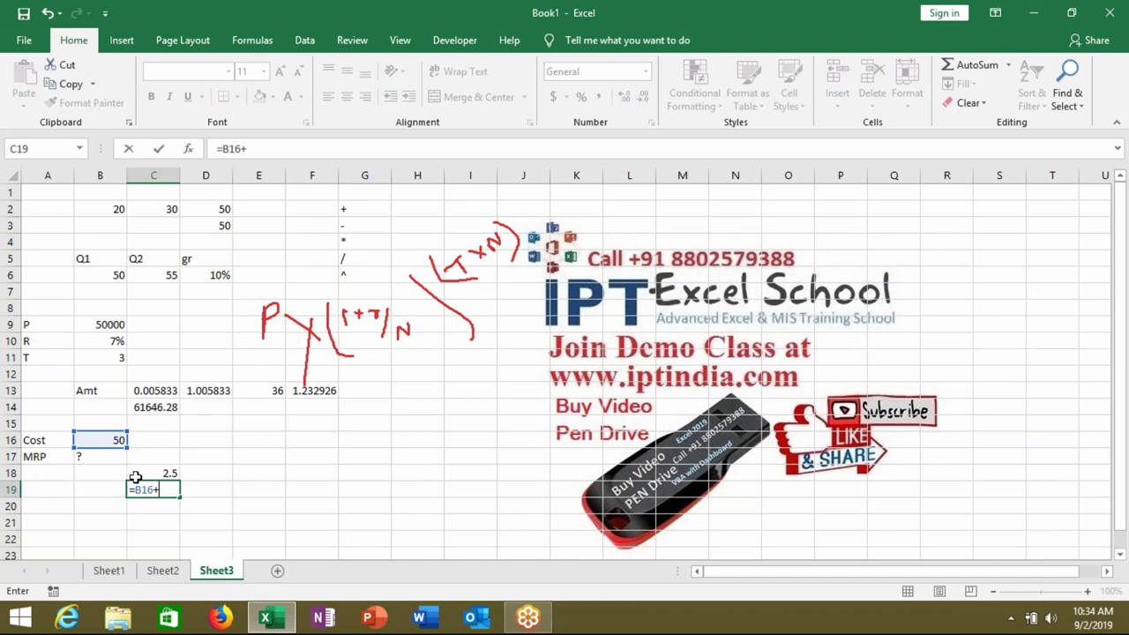
click(140, 476)
key(Return)
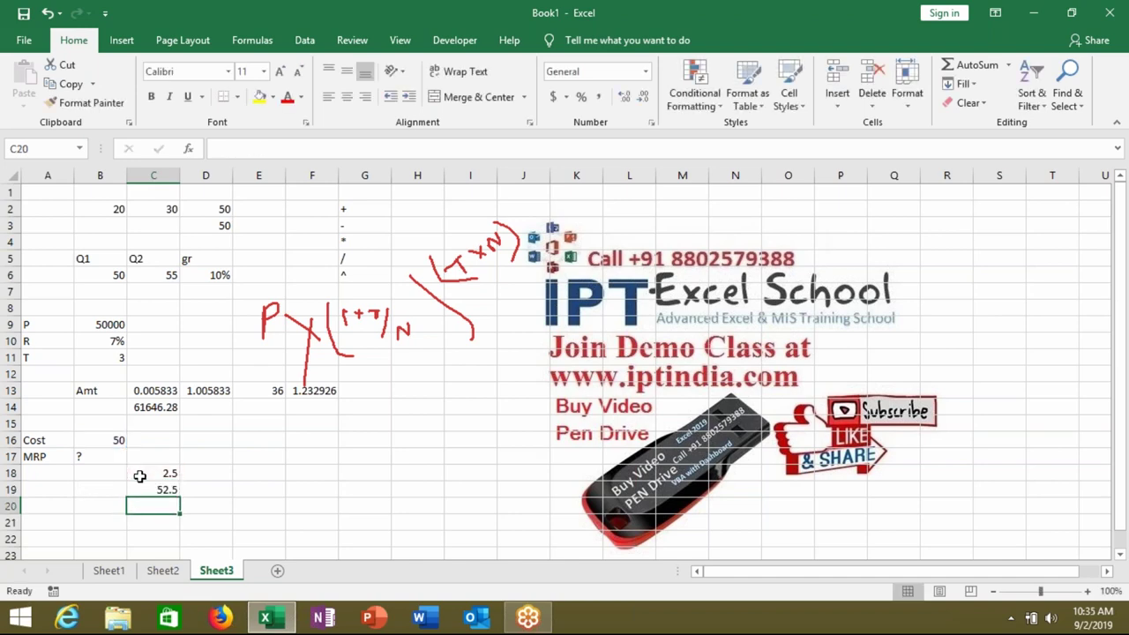
- Enter the 10% markup =C19*10% in D18 and total =C19+D18 (57.75) in D19
key(Up)
key(Right)
key(Up)
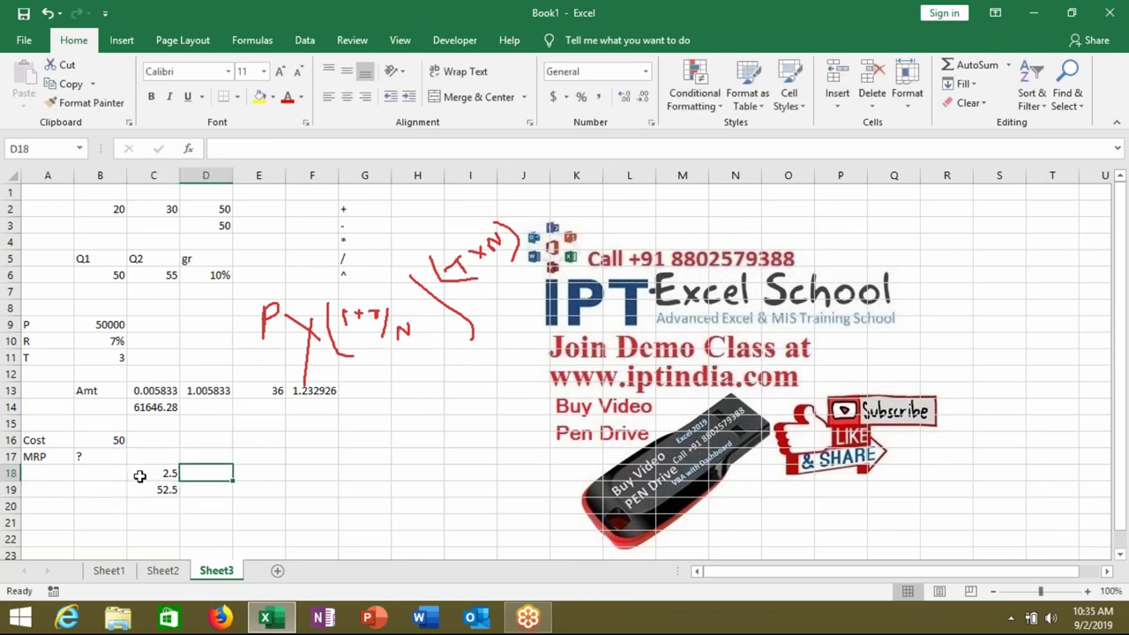
text(=)
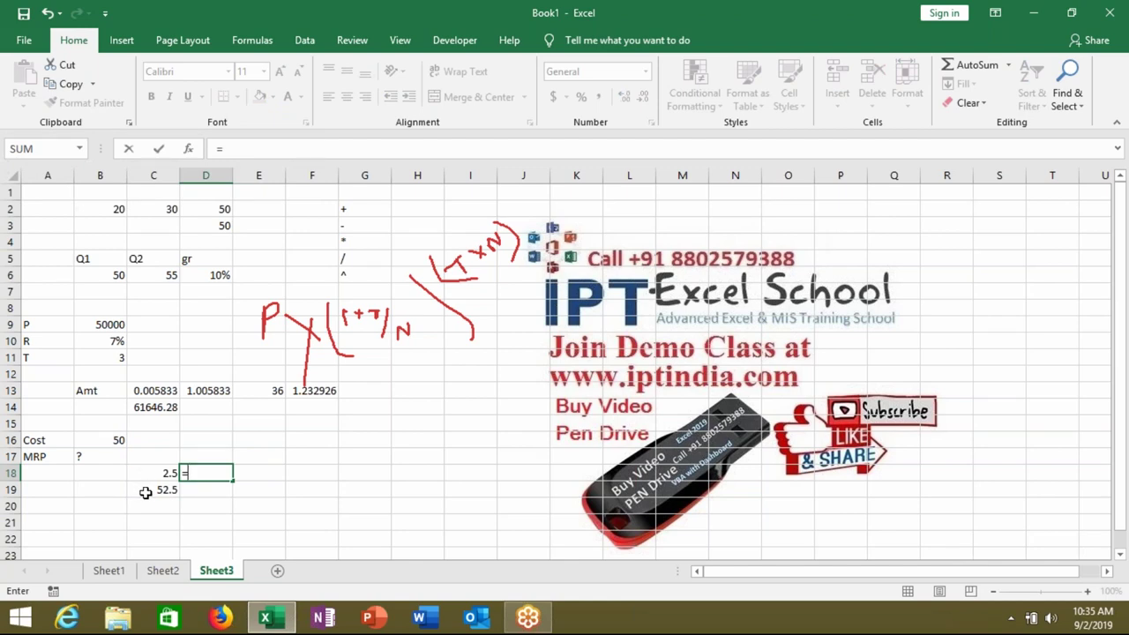
click(148, 490)
text(*)
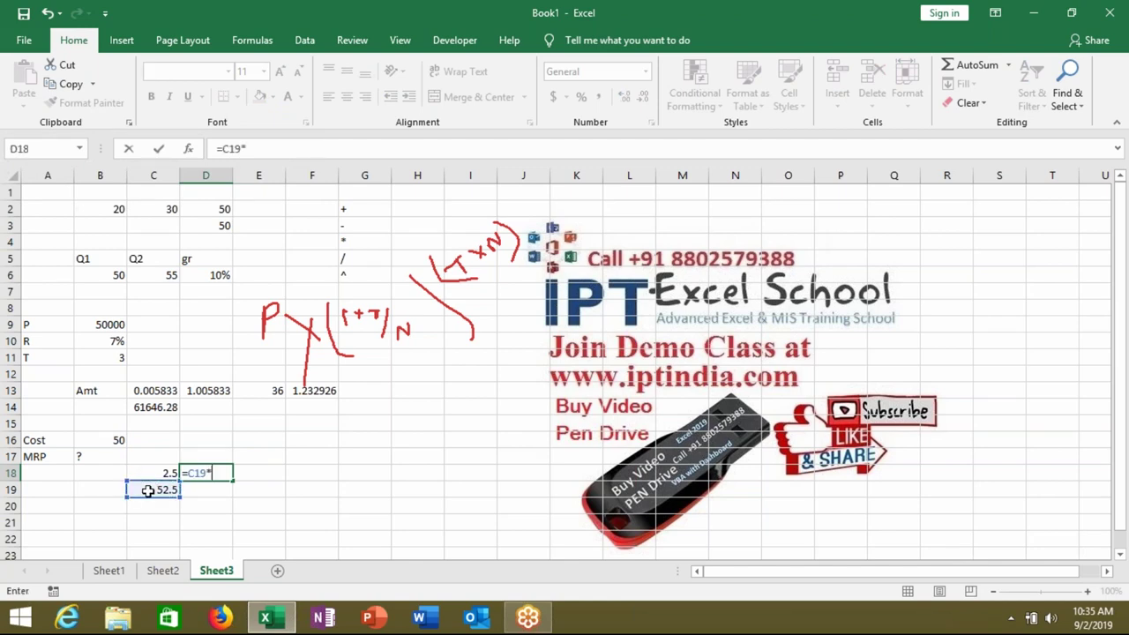
text(10%)
key(Return)
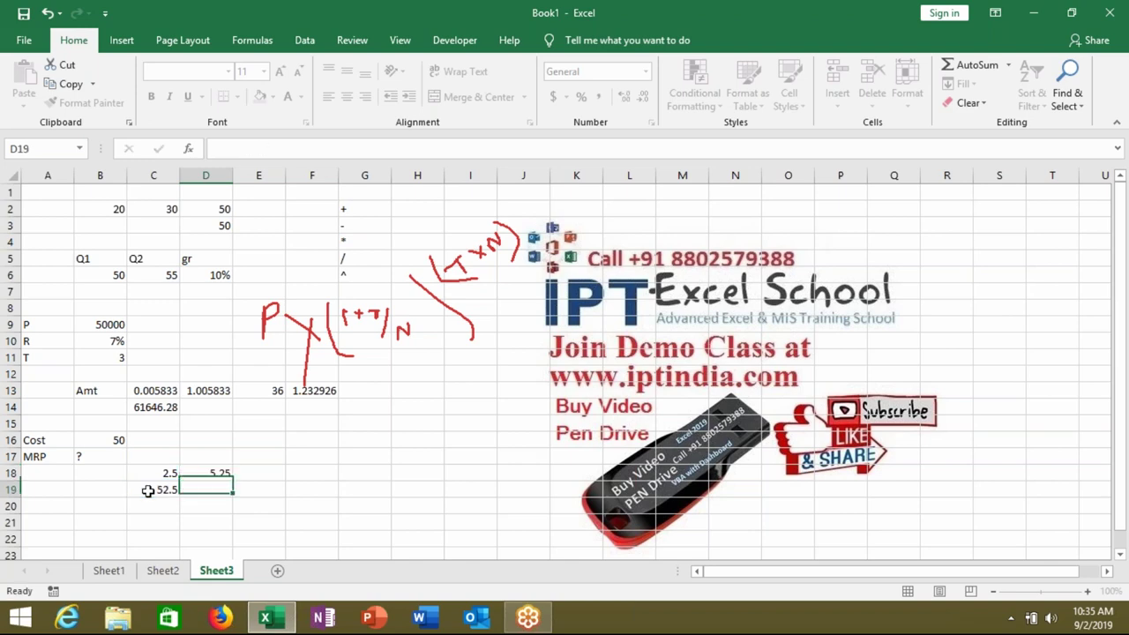
text(=)
click(148, 490)
text(+)
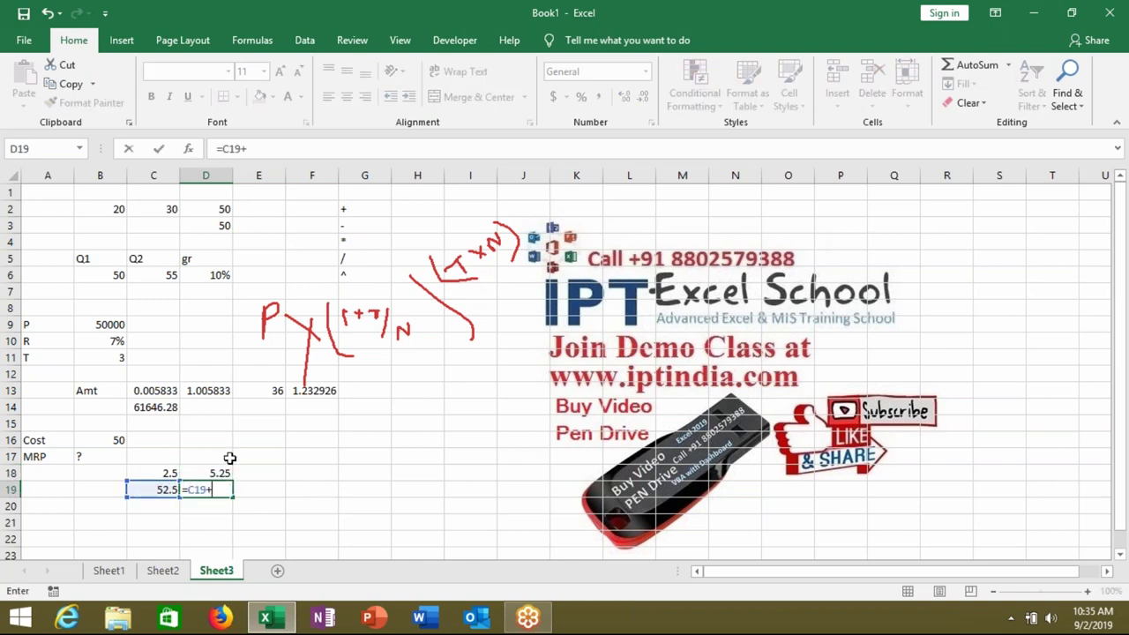
click(226, 472)
key(Return)
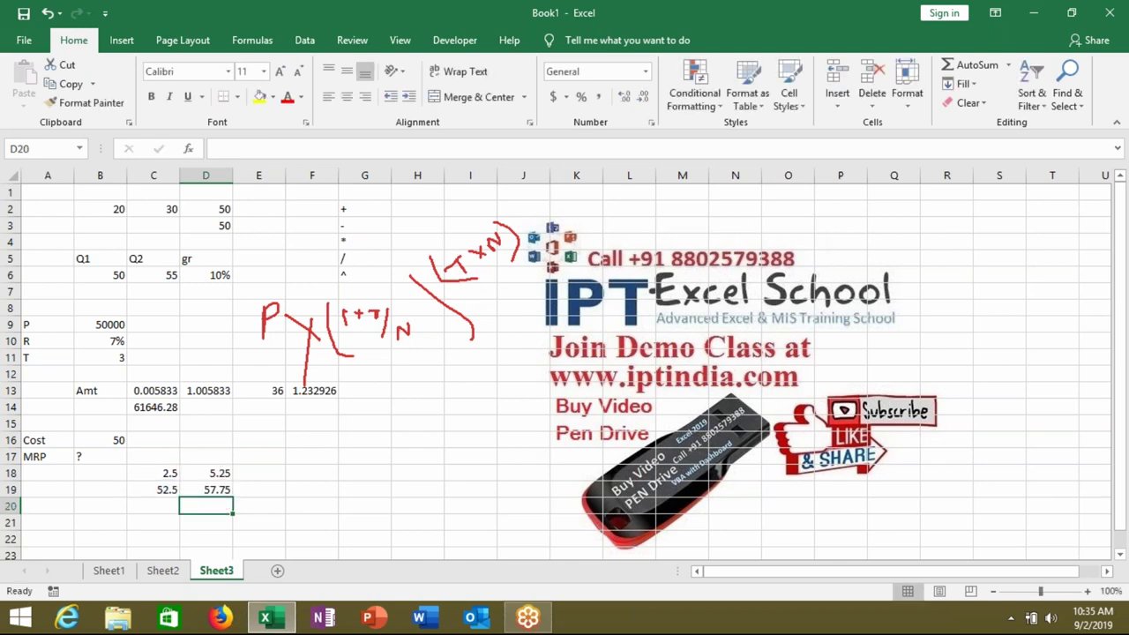
click(206, 489)
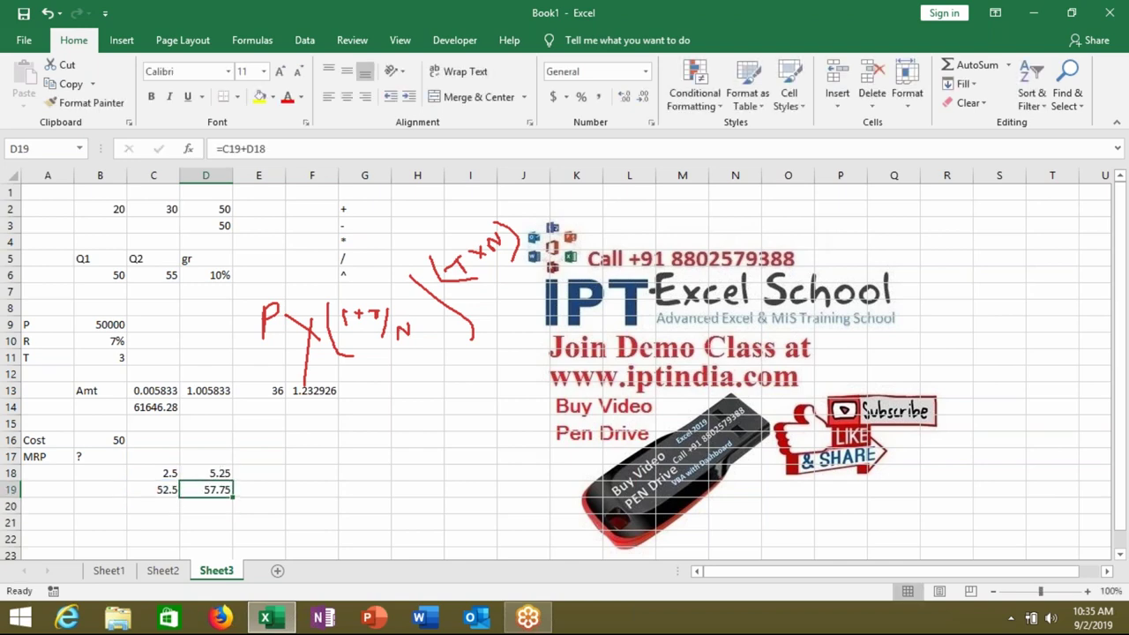
double_click(270, 474)
- Add the 15% markup =D19*15% in E18 and total =D19+E18 (66.4125) in E19
text(=)
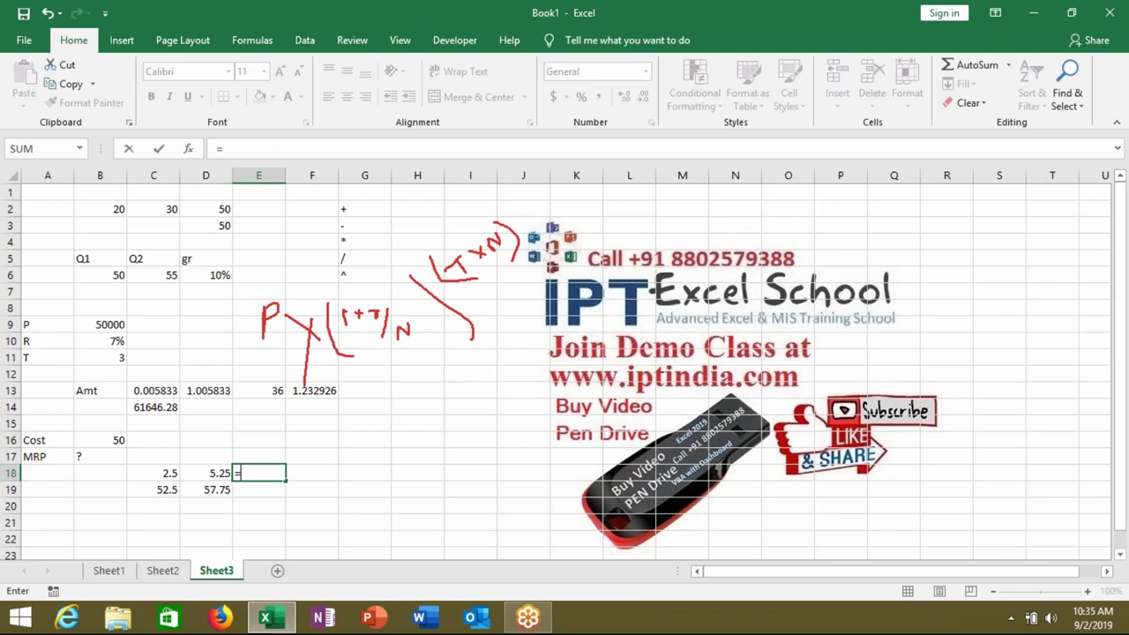
click(220, 492)
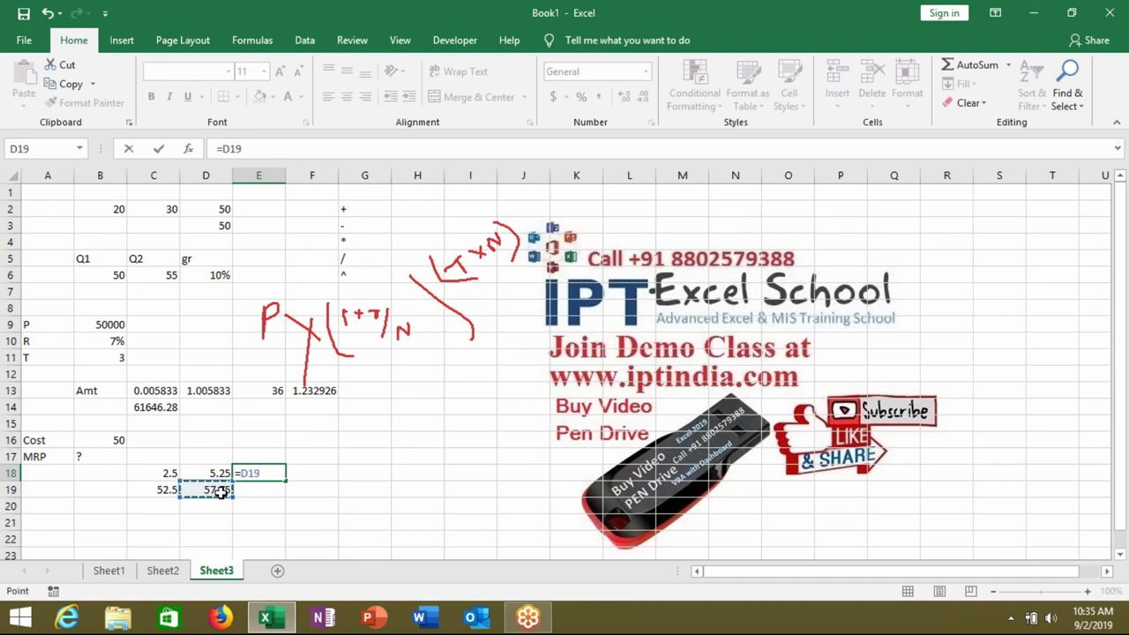
text(*15%)
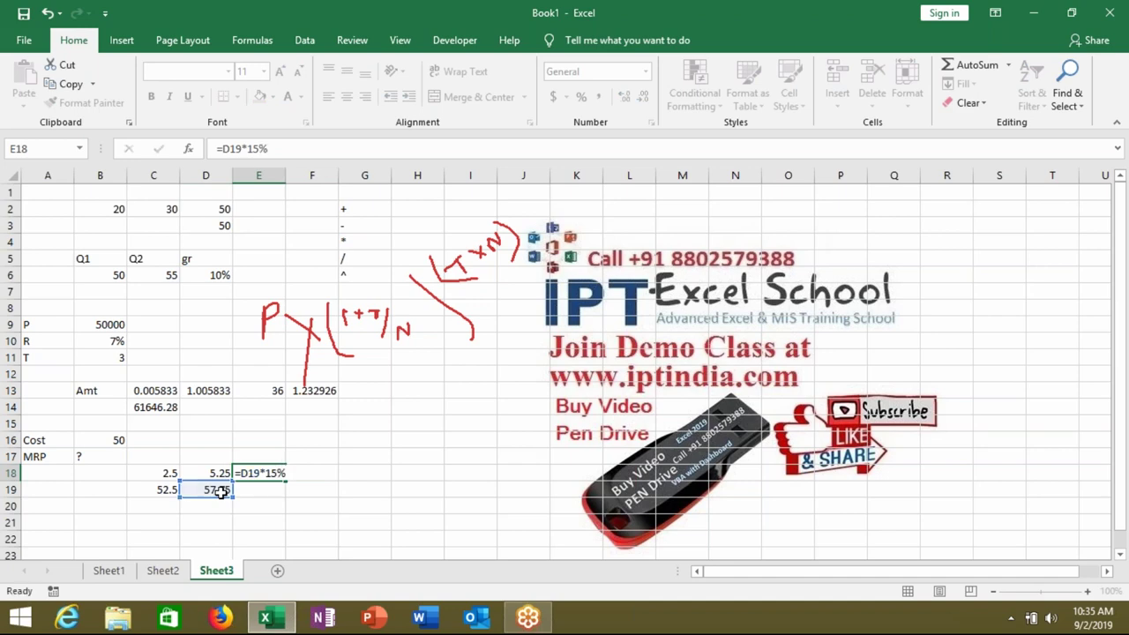
key(Return)
text(=)
click(220, 492)
text(+)
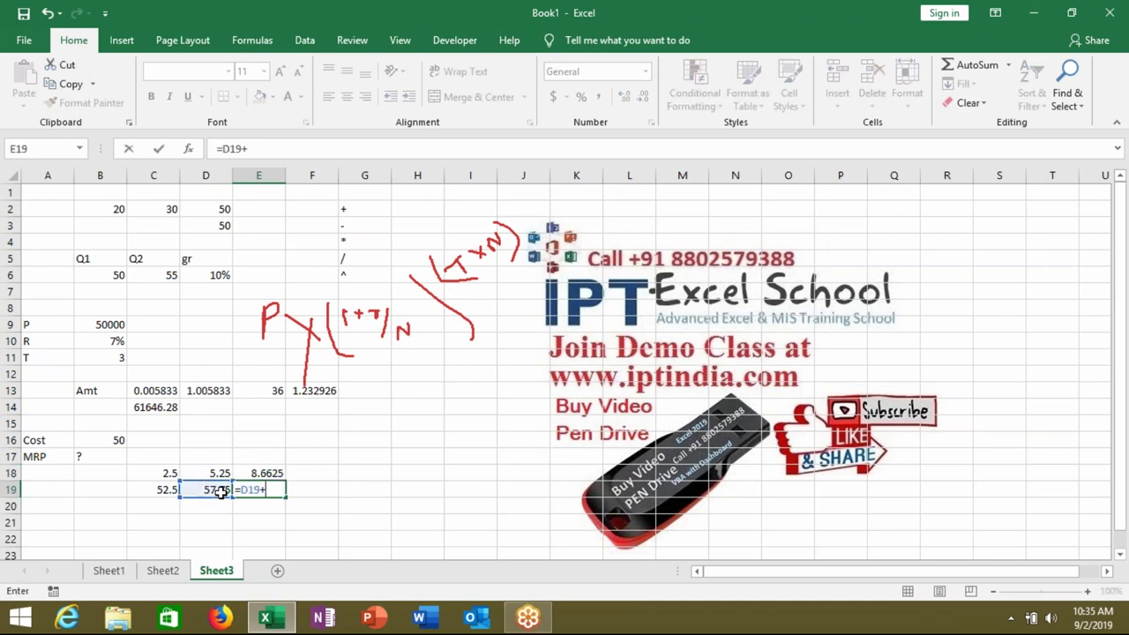
key(Up)
key(Return)
- Add the 20% markup =E19*20% in F18 and final total =E19+F18 (79.695) in F19
key(Up)
key(Right)
key(Up)
text(=)
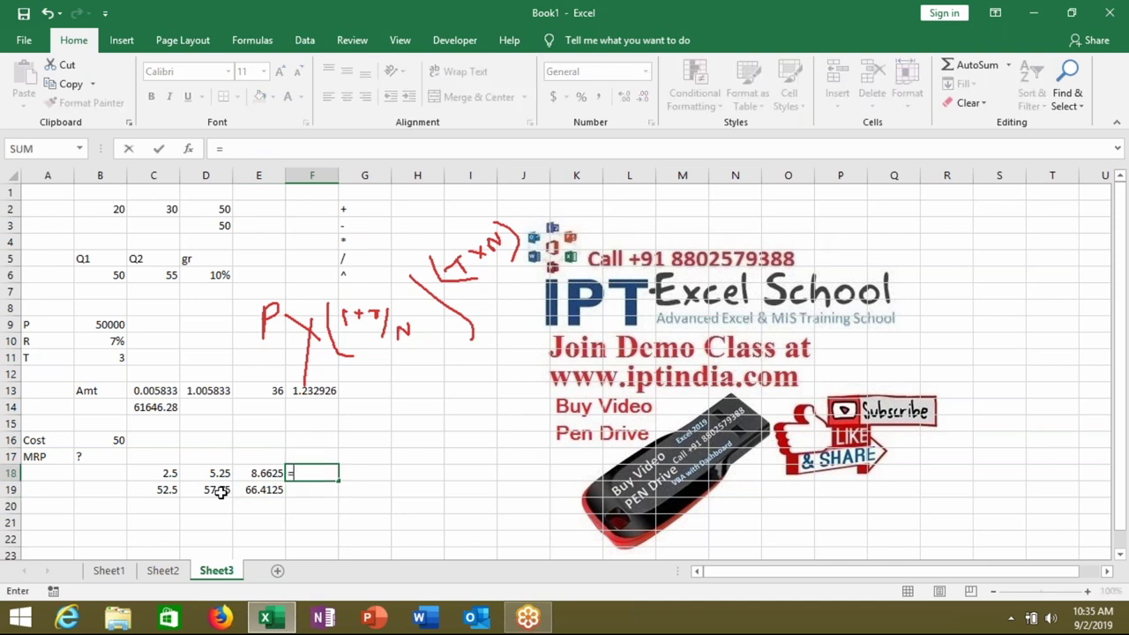
click(236, 490)
text(*20%)
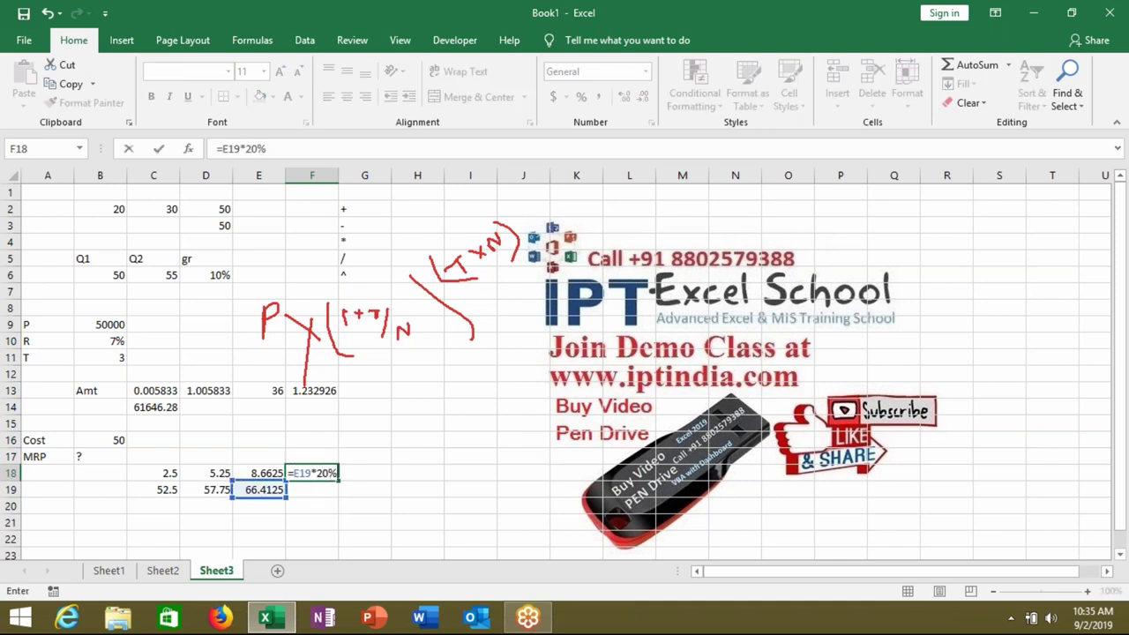
key(Return)
text(=)
key(Left)
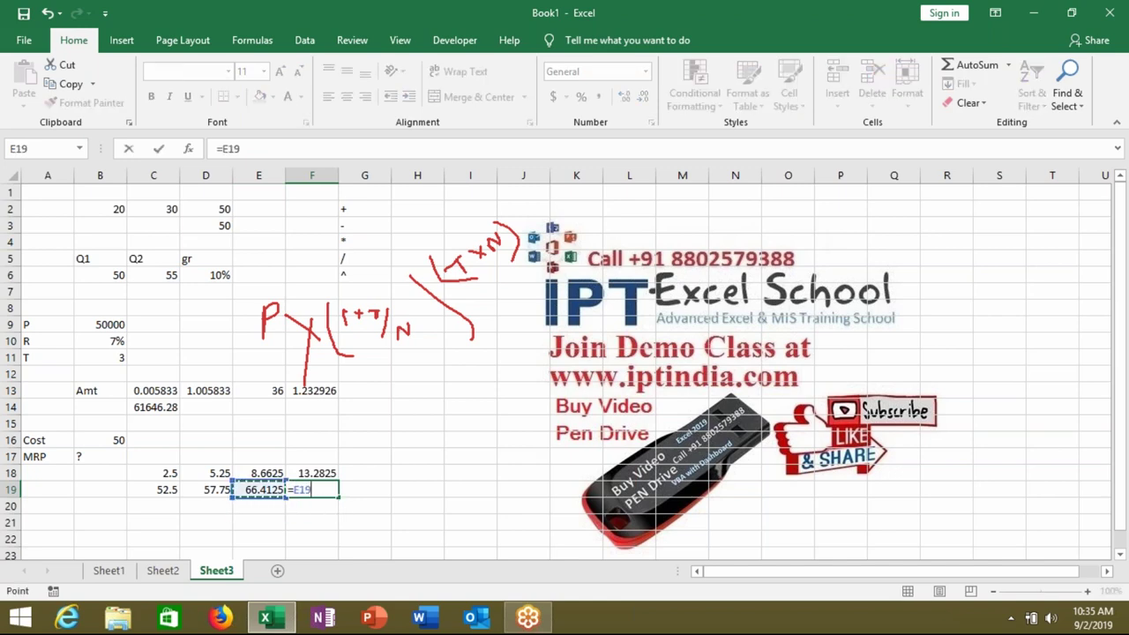
text(+)
key(Up)
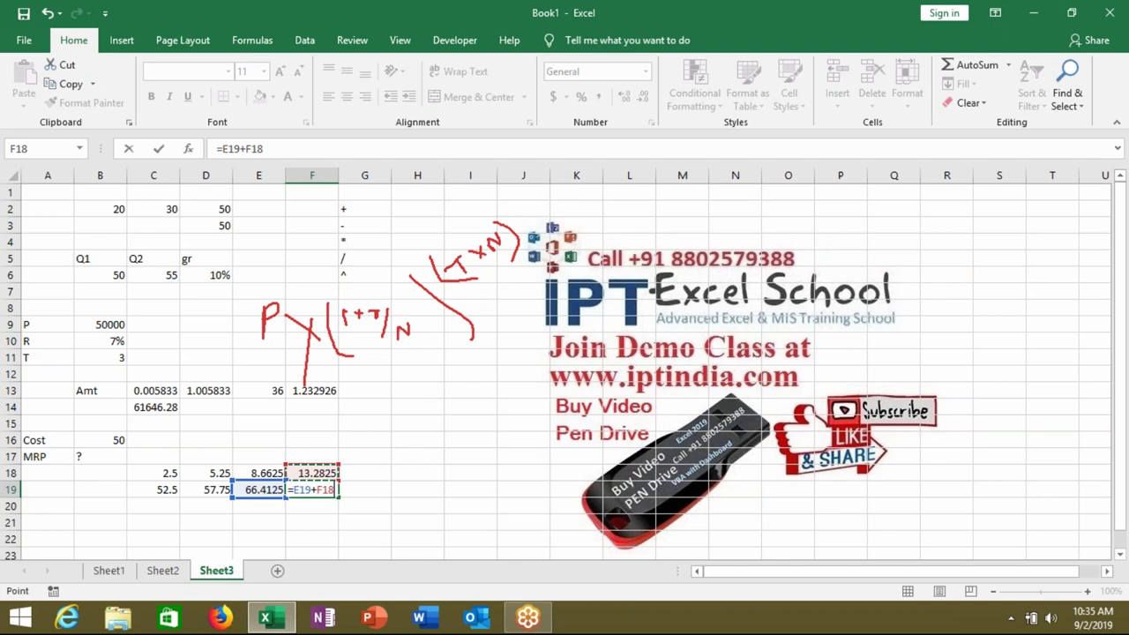
key(Return)
key(Up)
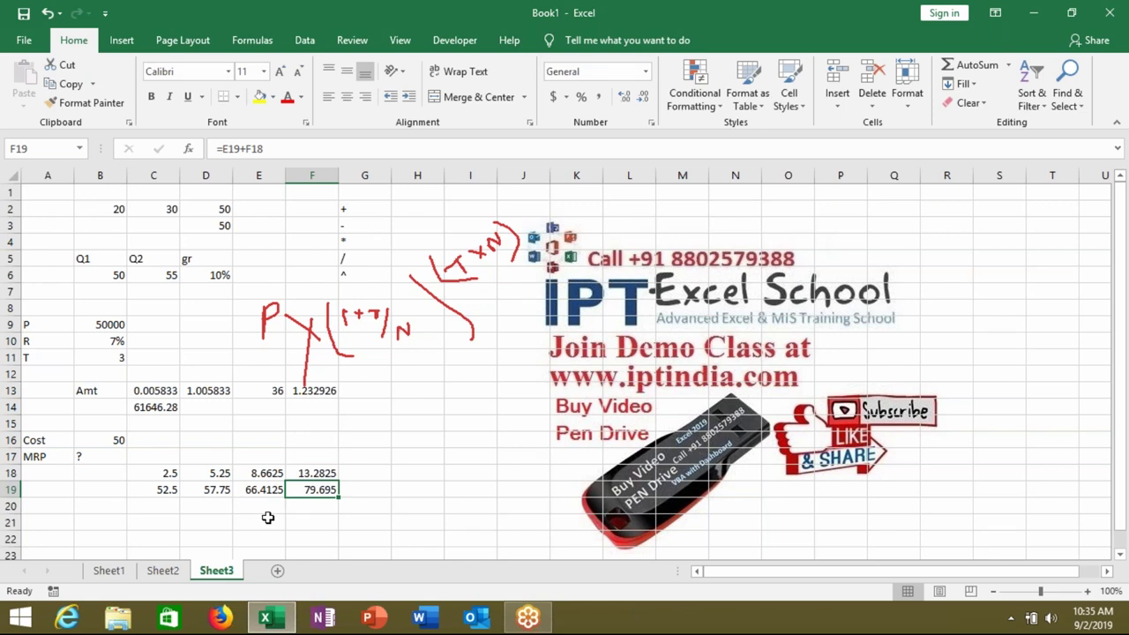
- Re-enter C19's formula =B16+C18, confirming the 52.5 total
click(169, 491)
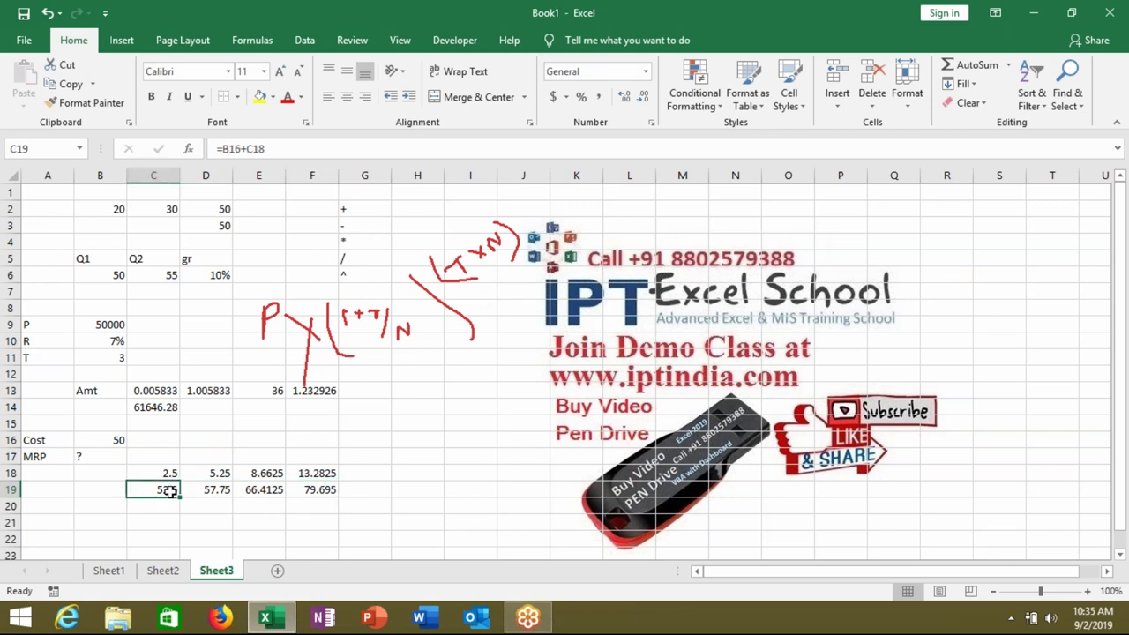
double_click(169, 492)
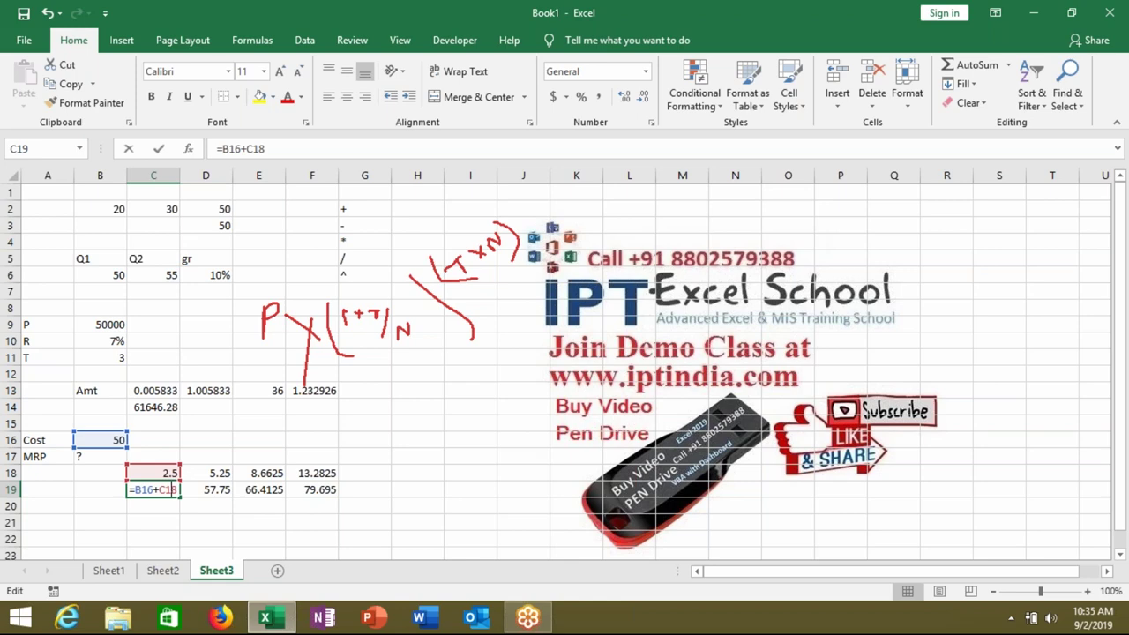
click(169, 494)
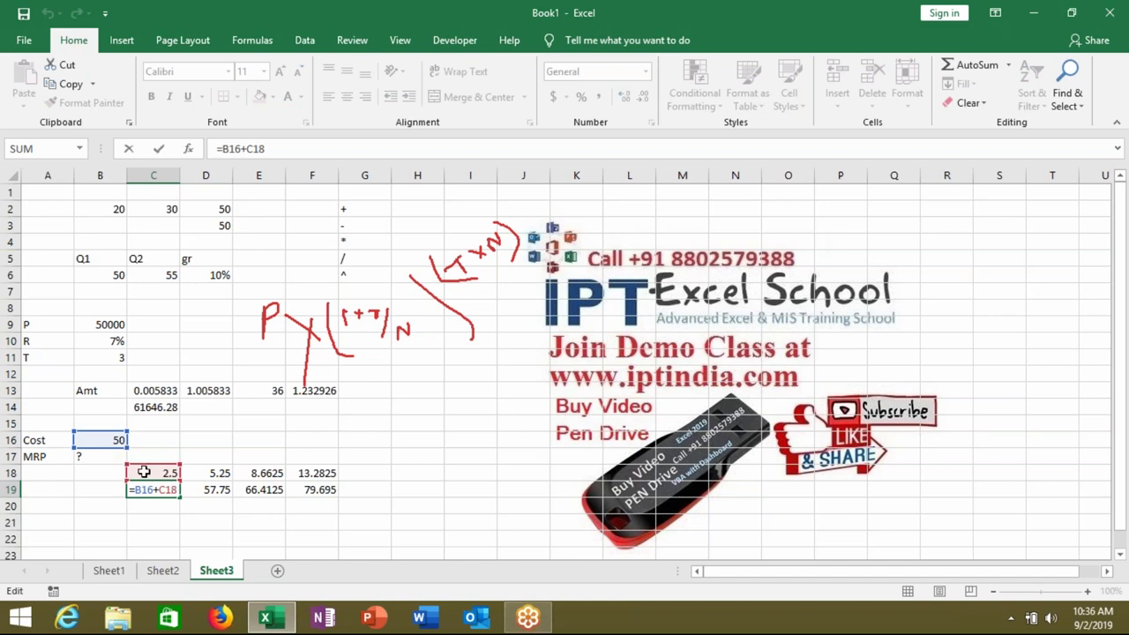
key(Return)
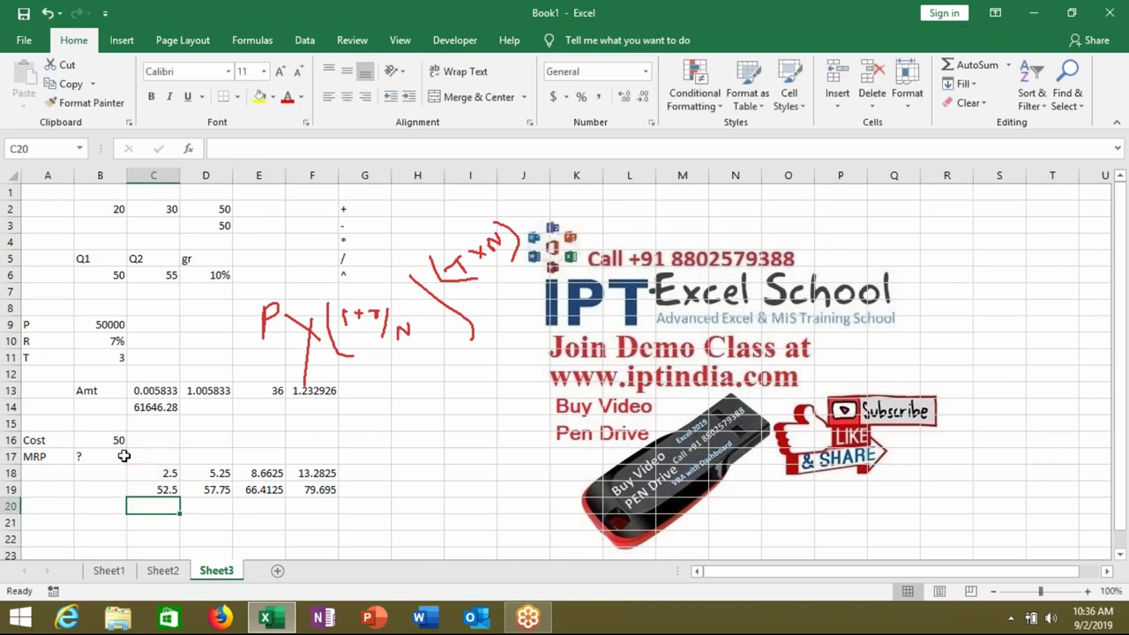
- Check the Cost 50 in B16, then highlight B16*5% in C18's formula
click(110, 454)
click(112, 439)
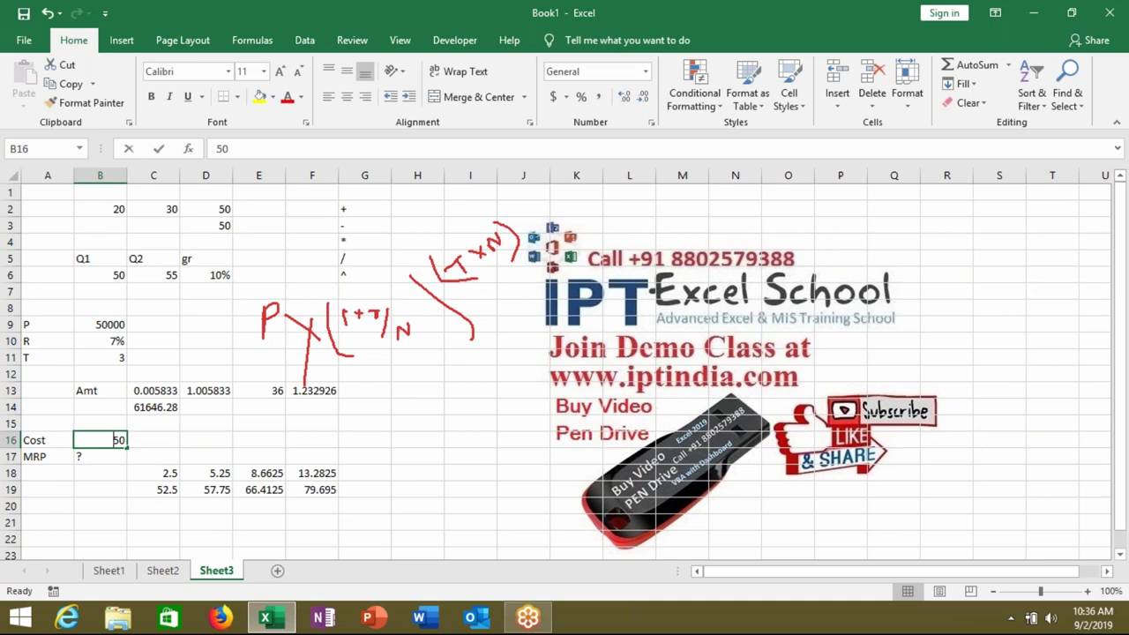
double_click(117, 440)
key(Escape)
click(170, 476)
key(F2)
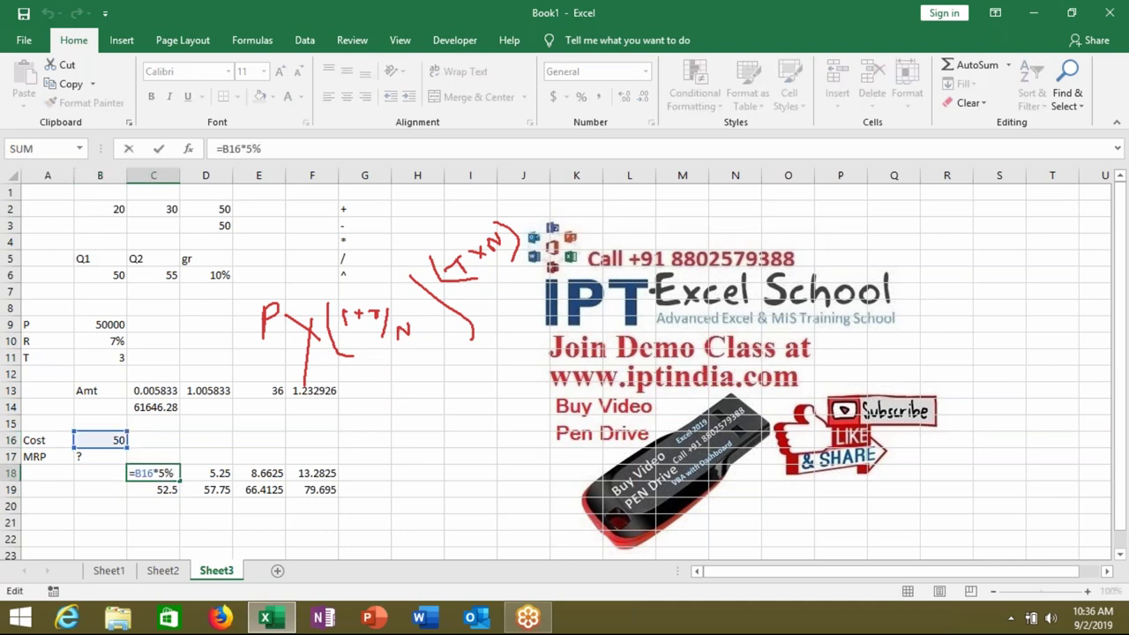
double_click(138, 474)
key(shift+Right)
key(shift+Right)
key(shift+Right)
key(shift+Right)
key(shift+Right)
key(shift+Right)
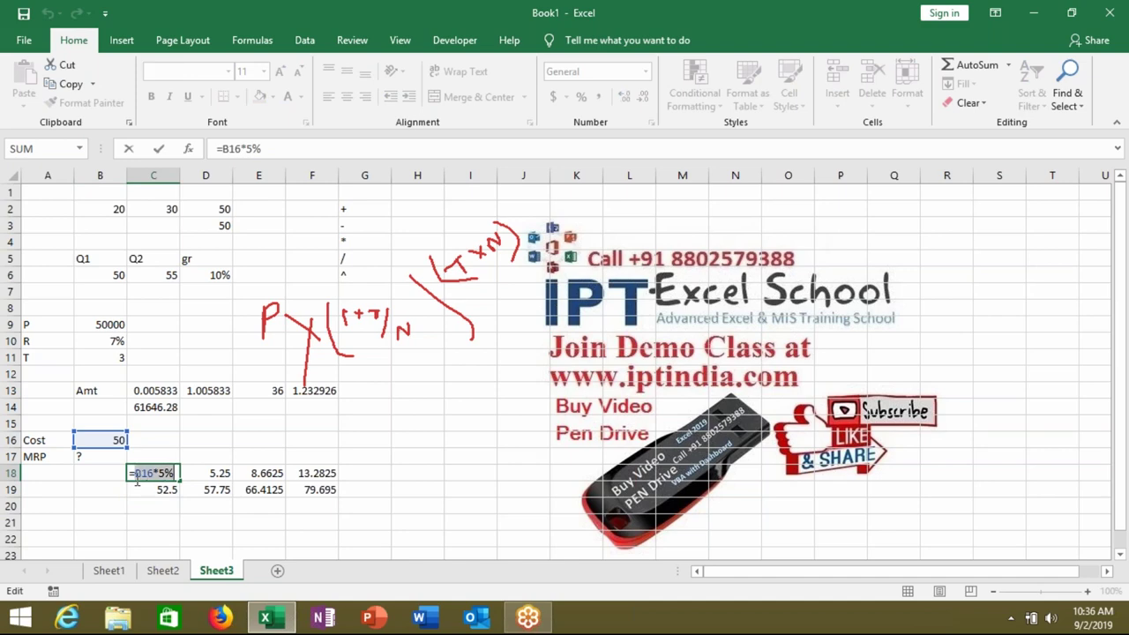
- Rewrite C19 as =B16+(B16*5%) so it calculates the 5% markup itself
key(ctrl+Return)
key(Down)
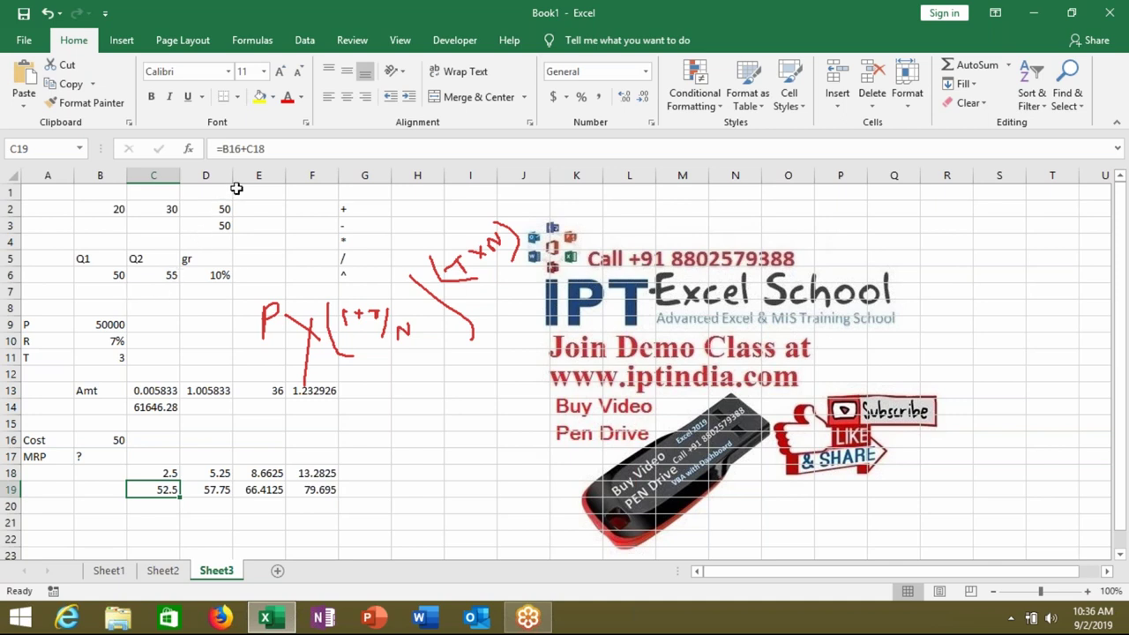
double_click(258, 150)
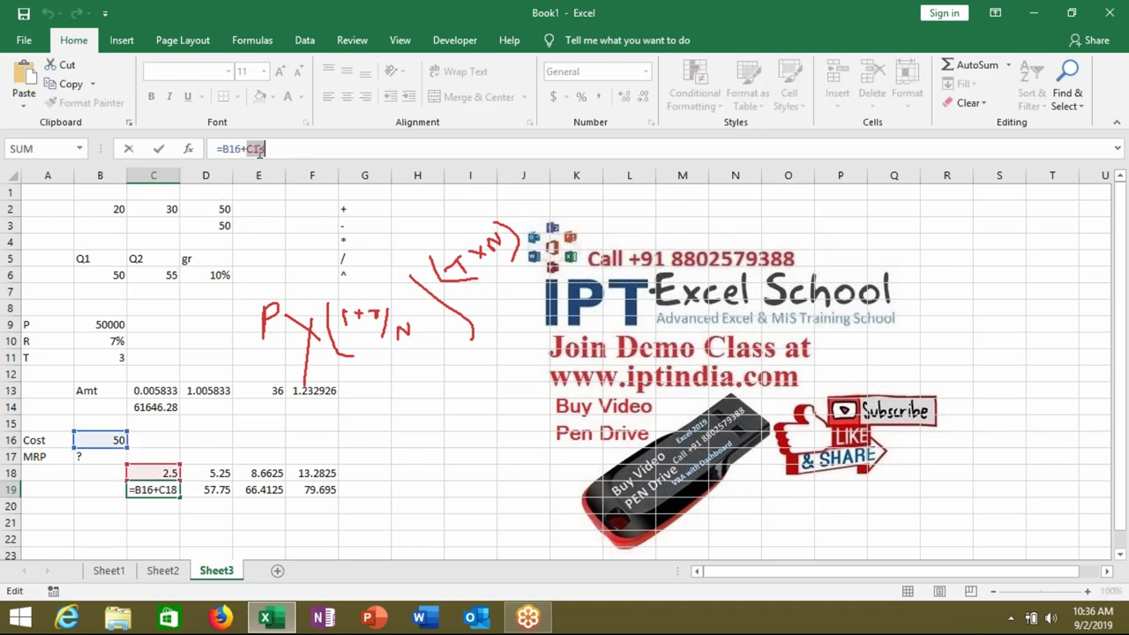
text(())
click(250, 150)
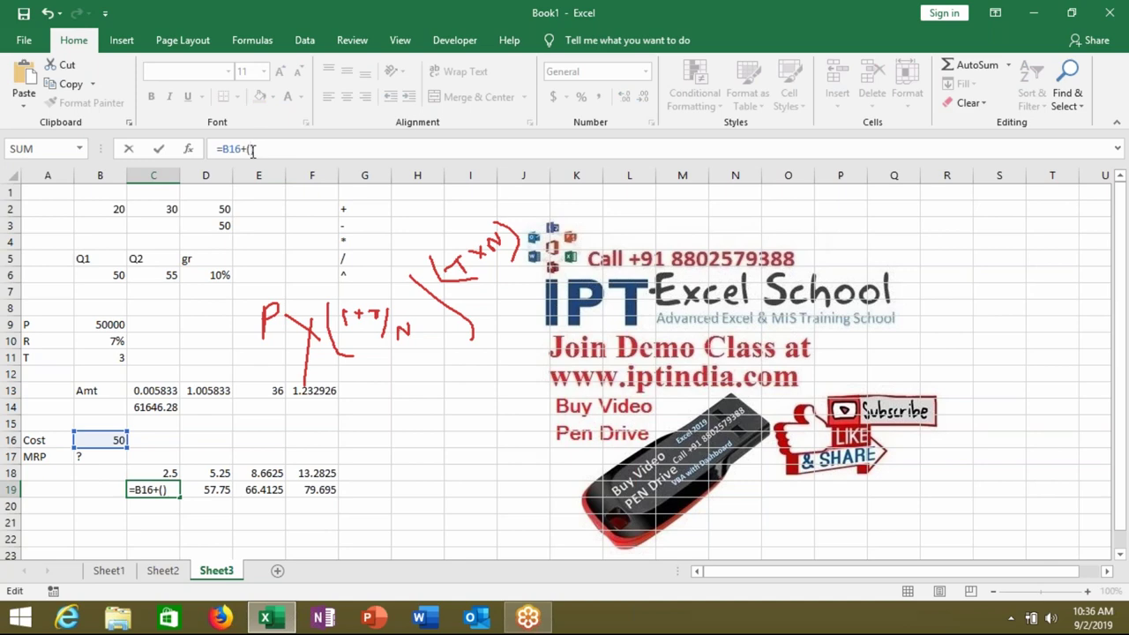
text(B16*5%)
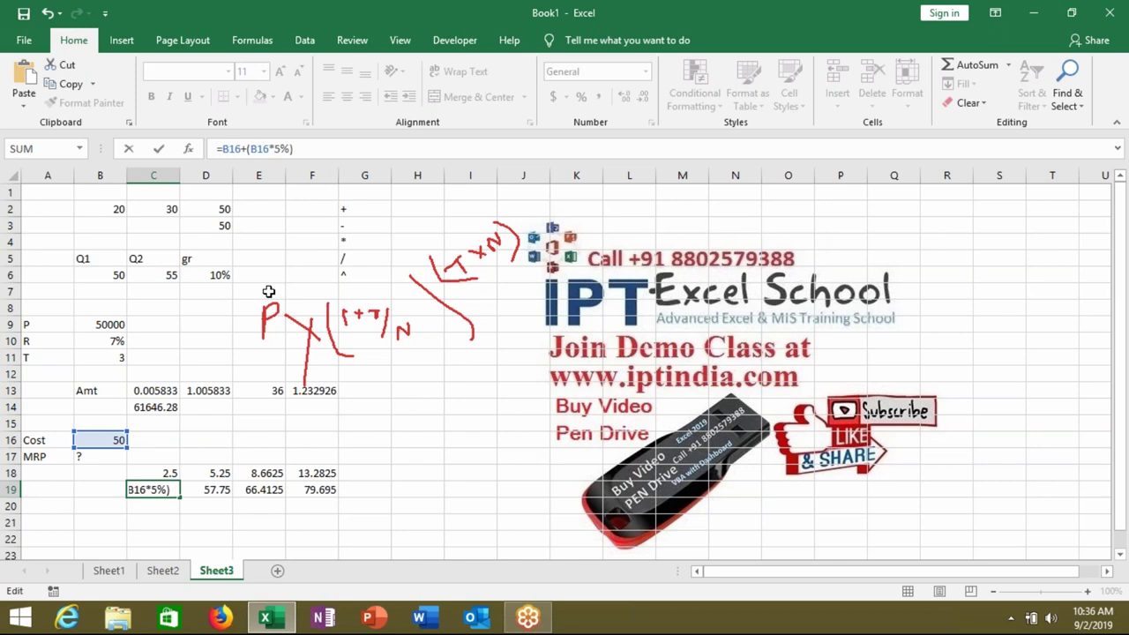
key(Return)
- Check C19's formula, then clear the now-redundant 2.5 markup from C18
key(Up)
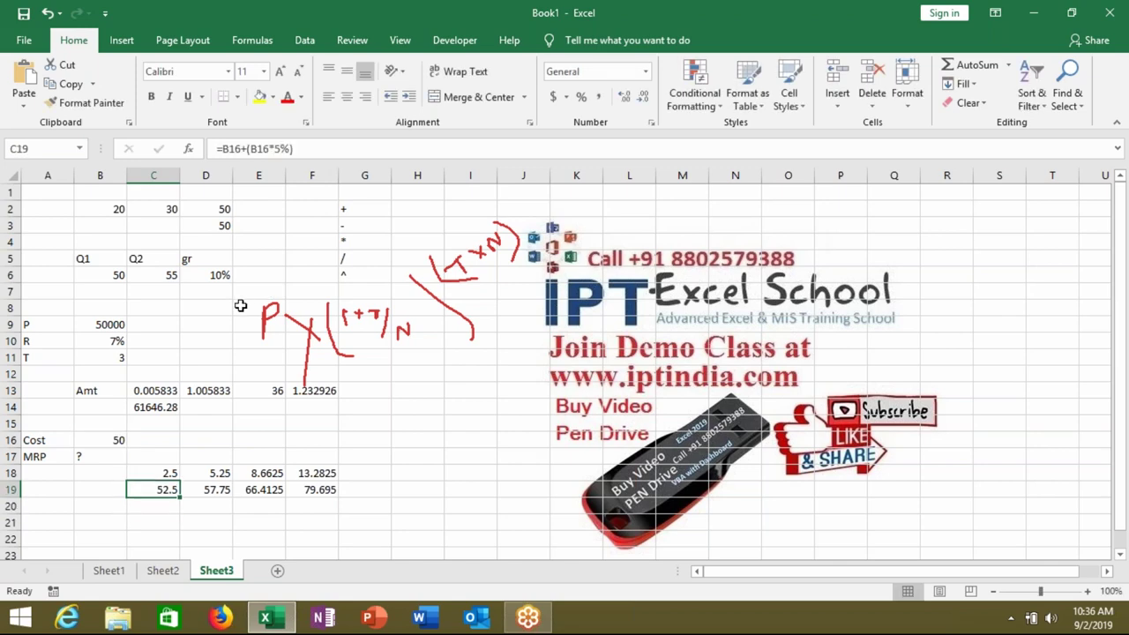
click(291, 150)
click(290, 150)
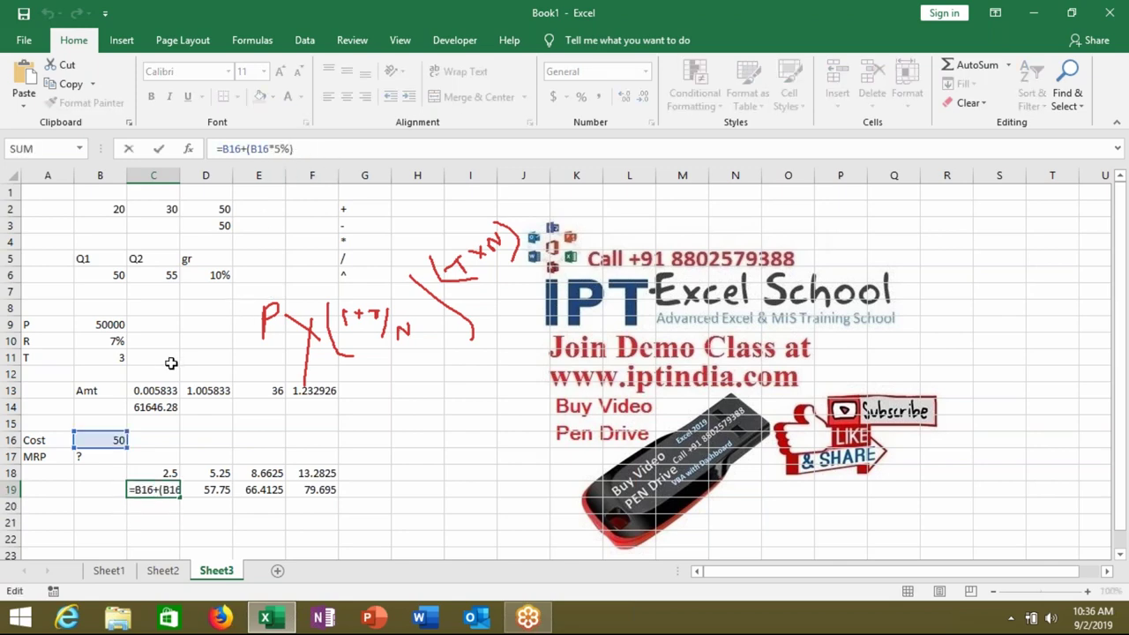
key(Escape)
click(154, 476)
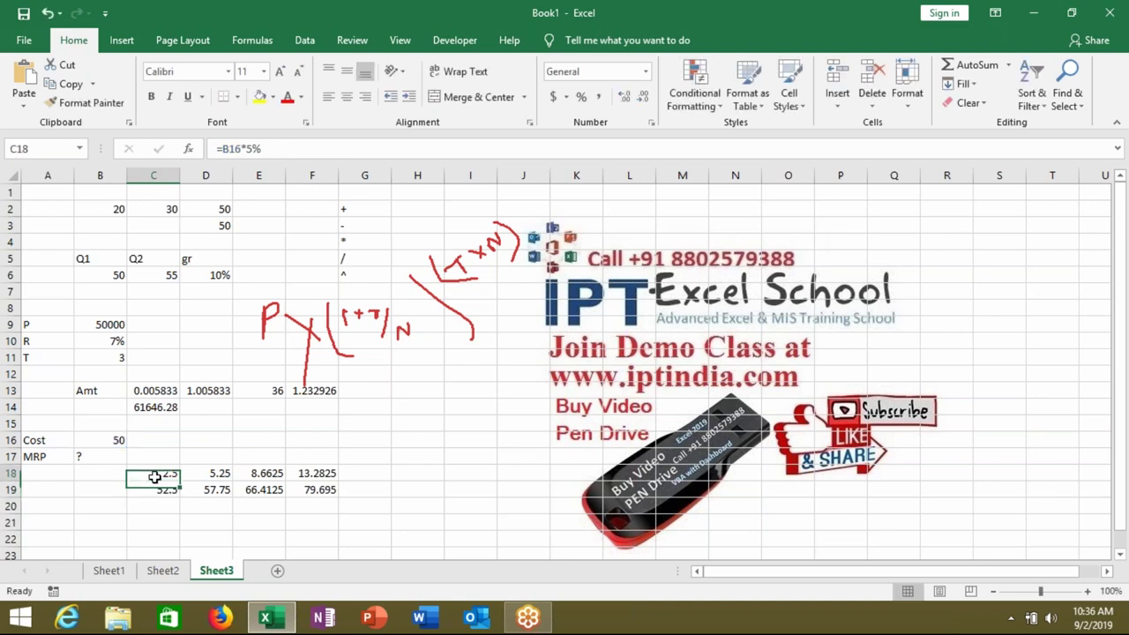
key(Left)
key(Left)
click(154, 476)
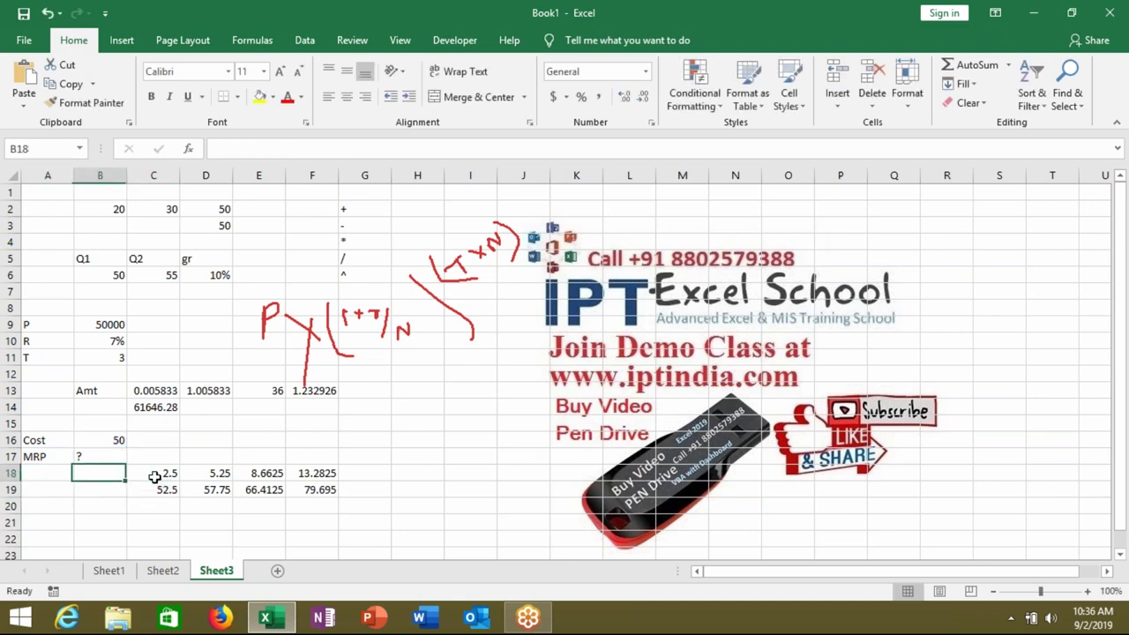
key(Delete)
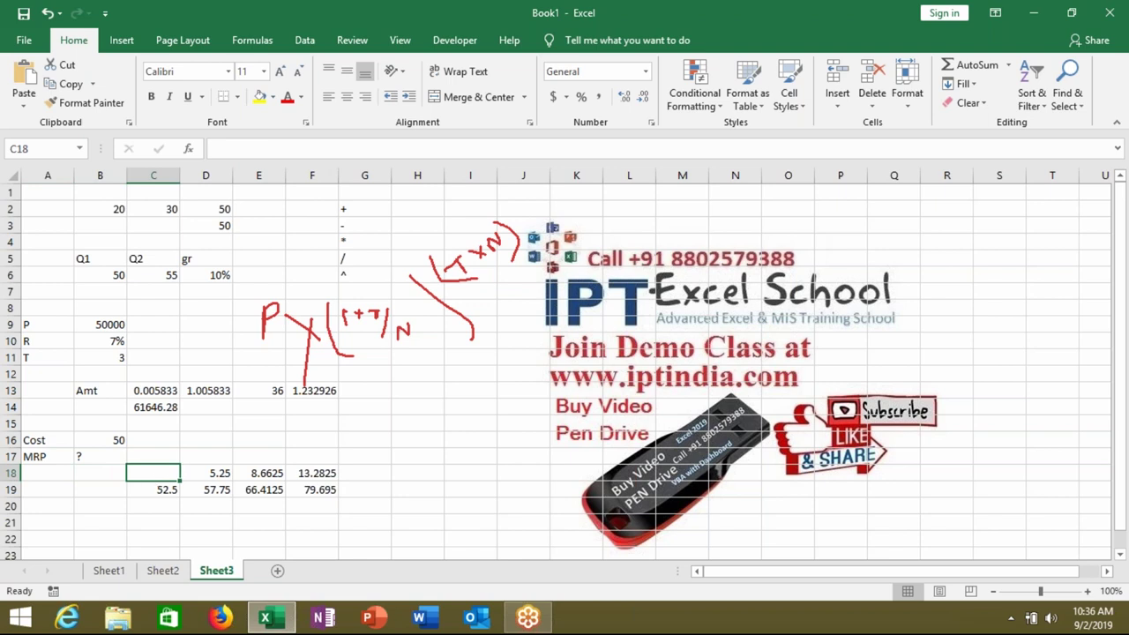
- Rewrite D18 as =(B16+(B16*5%))*10%, keeping its value at 5.25
key(Down)
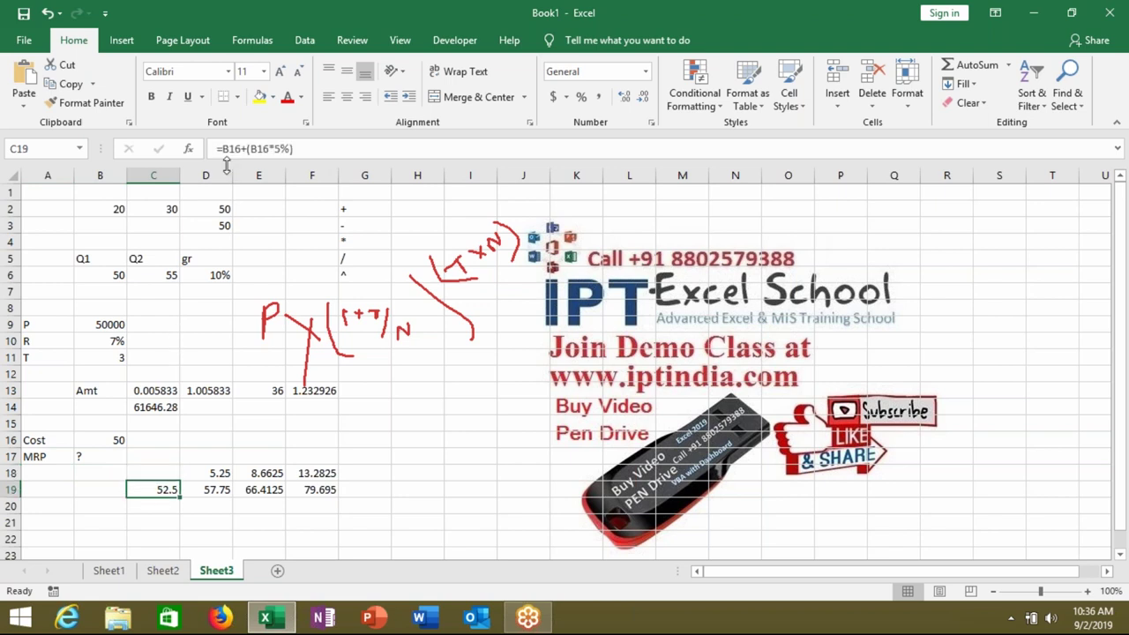
drag(222, 148, 294, 148)
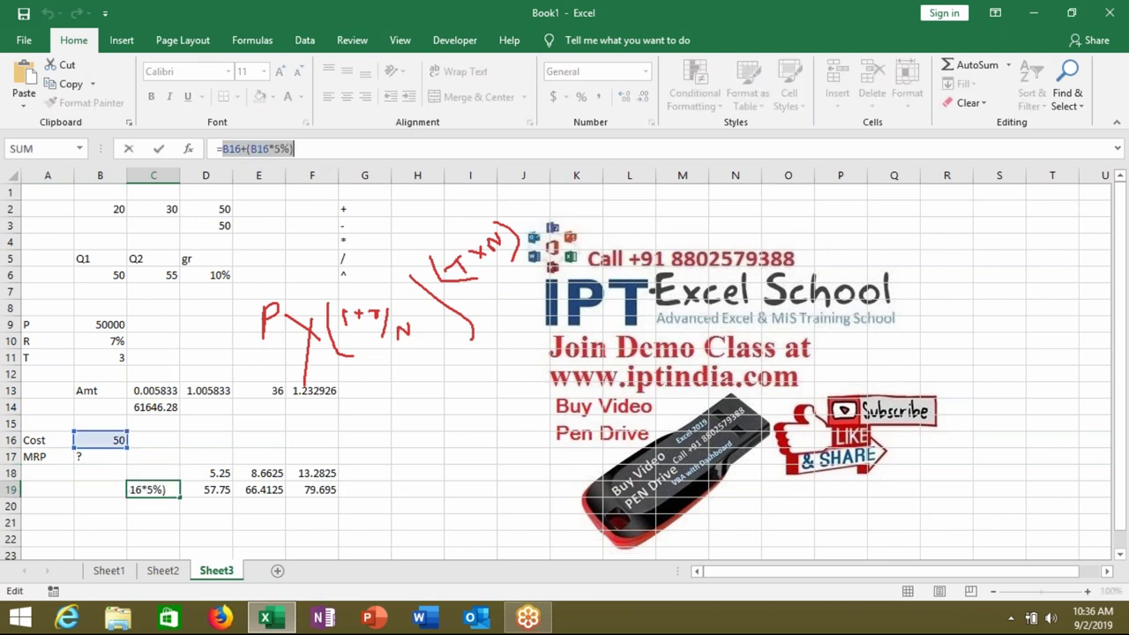
key(Escape)
key(Right)
key(Up)
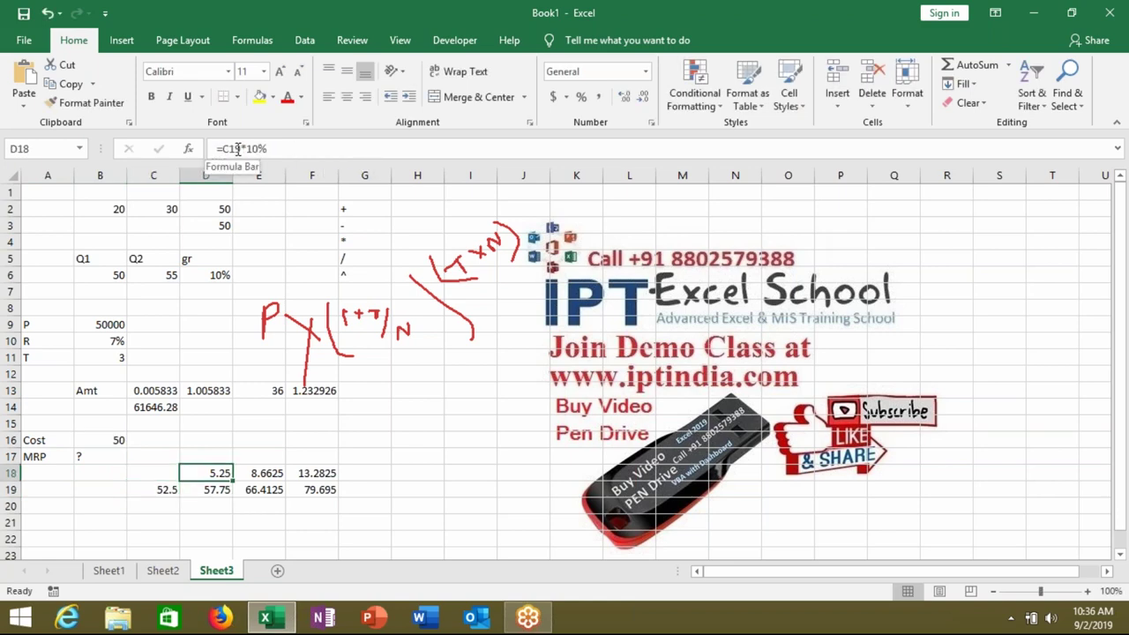
click(237, 149)
double_click(231, 149)
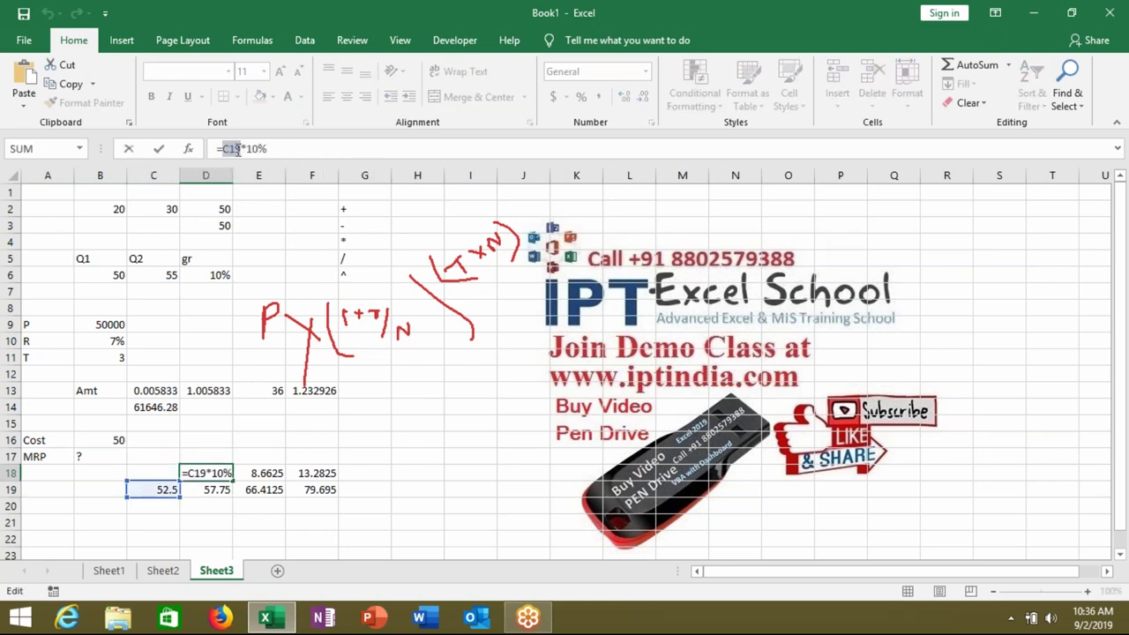
text(())
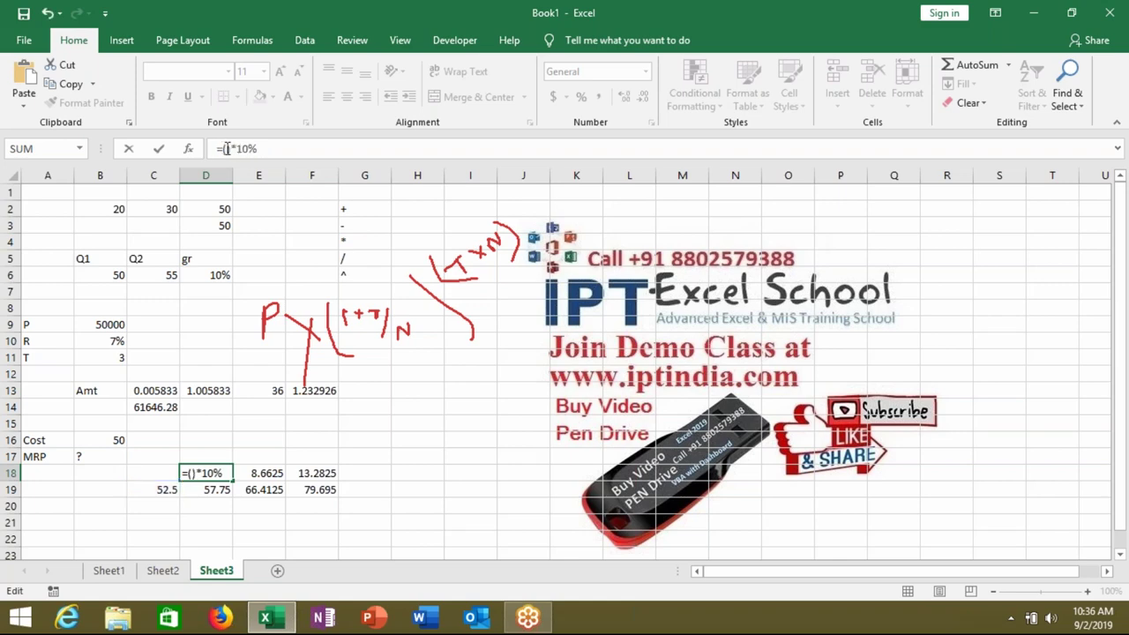
text(B16+(B16*5%))
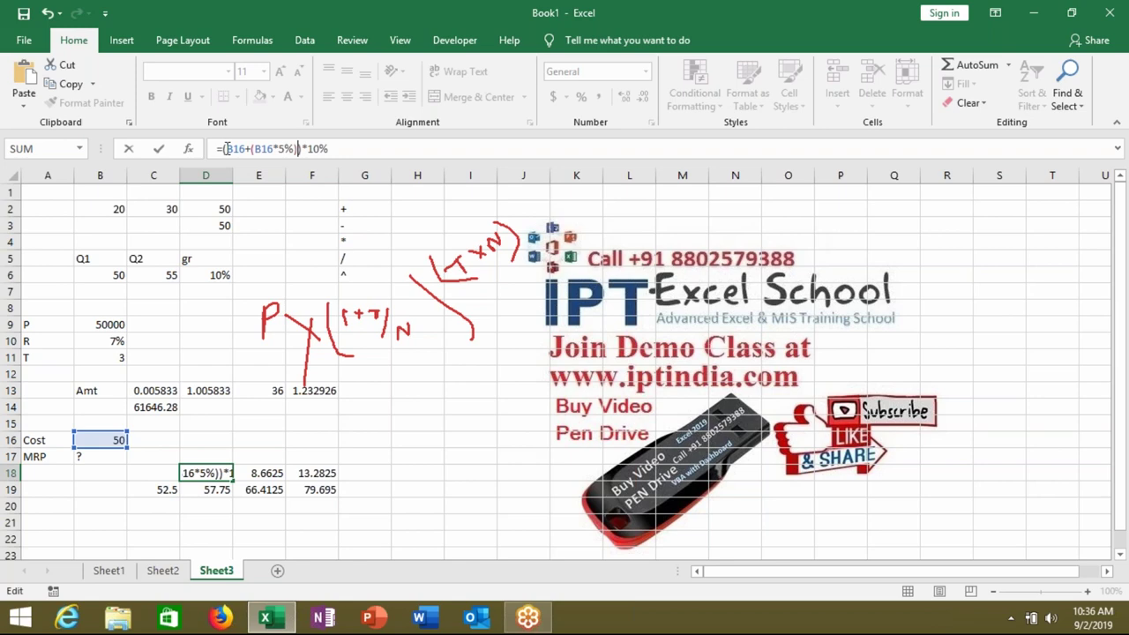
key(Return)
- Begin replacing the C19 reference in D19 with (B16+(B16*5%))
key(Up)
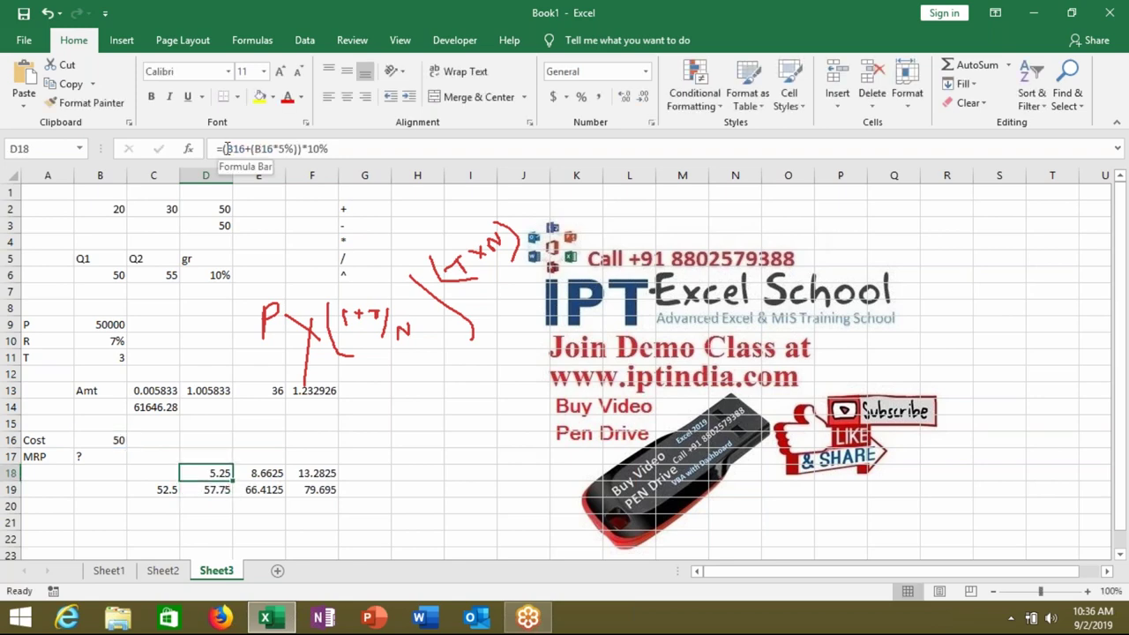
key(Down)
click(226, 148)
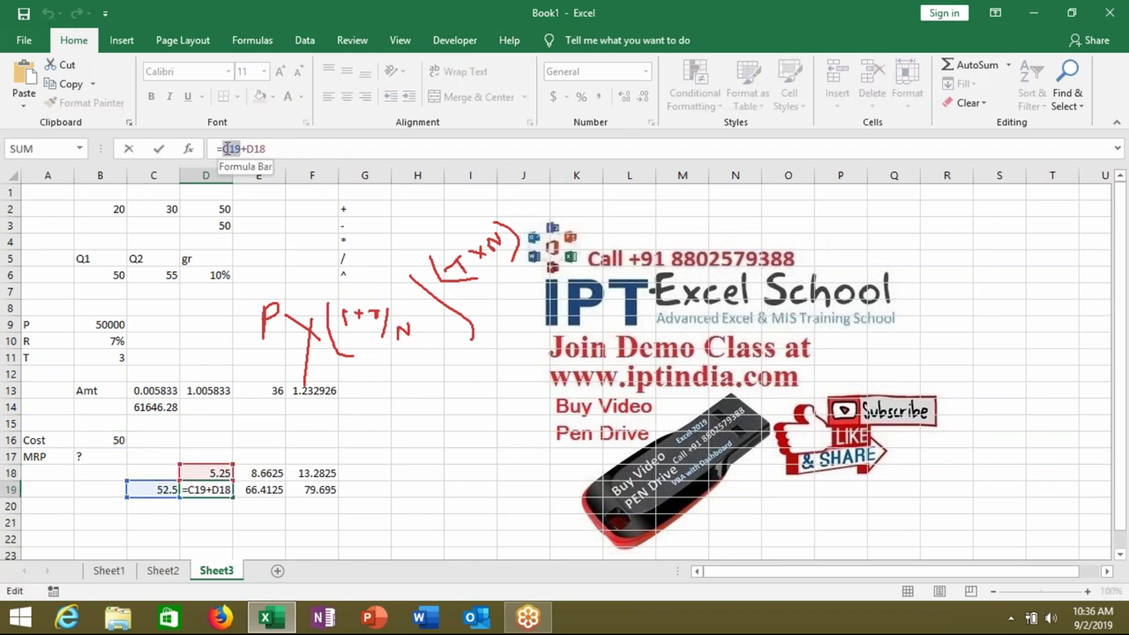
text(())
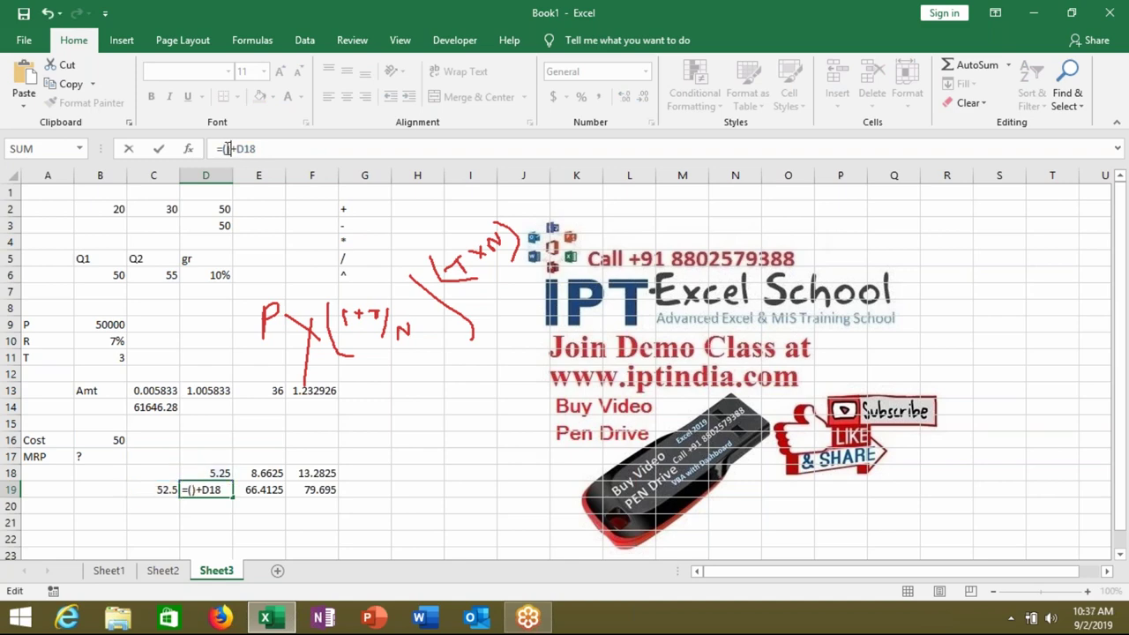
text(B16+(B16*5%))
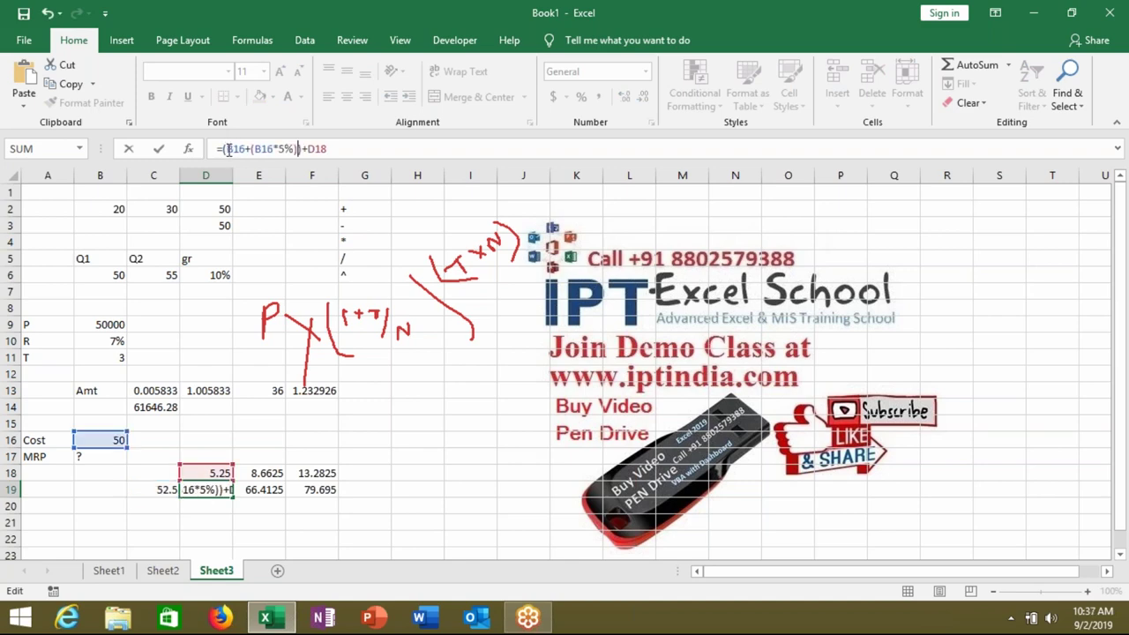
- Commit D19 as =(B16+(B16*5%))+D18 and compare it with D18
key(Return)
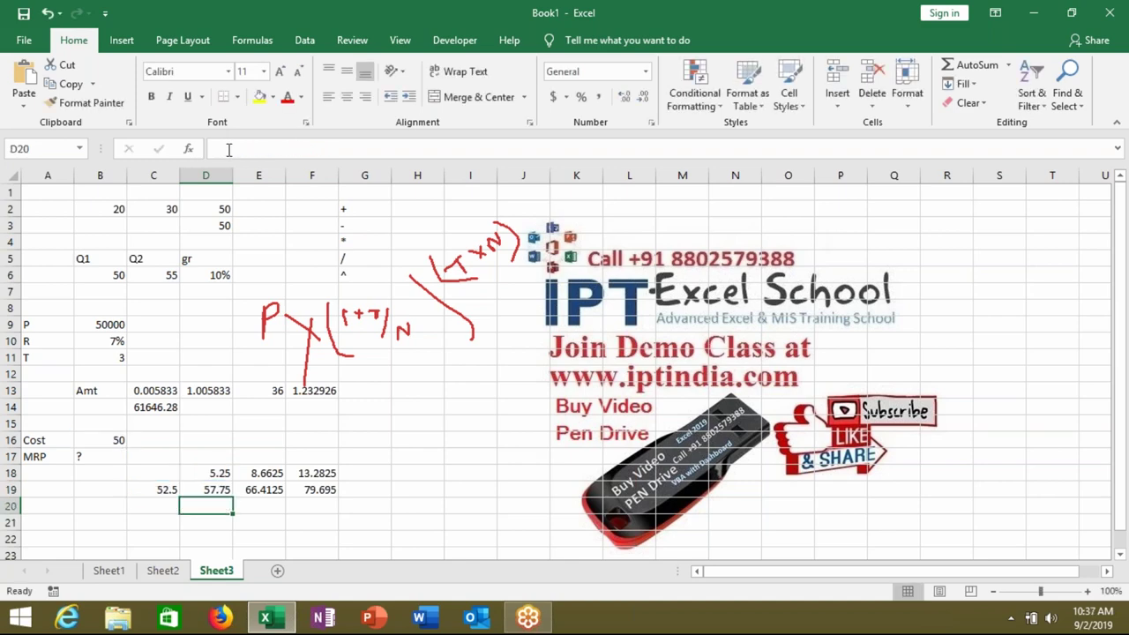
key(Up)
key(Up)
key(Down)
key(Up)
key(Down)
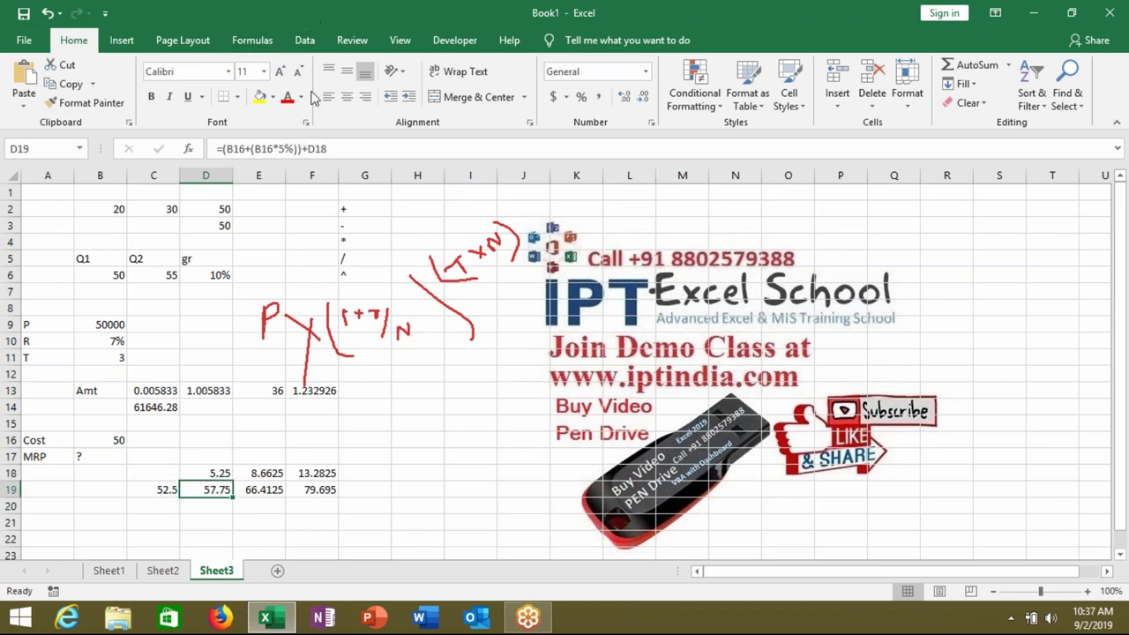
key(F2)
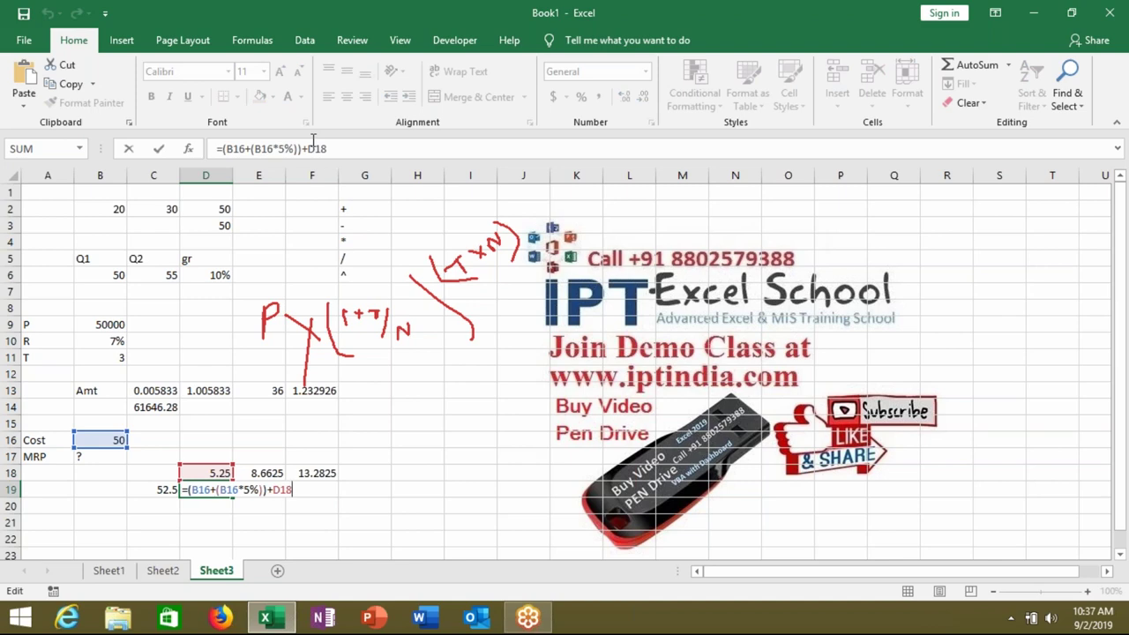
key(ctrl+Return)
- Replace D18 in D19 with the copied Cost-plus-5% expression times 10%, giving 57.75
key(Up)
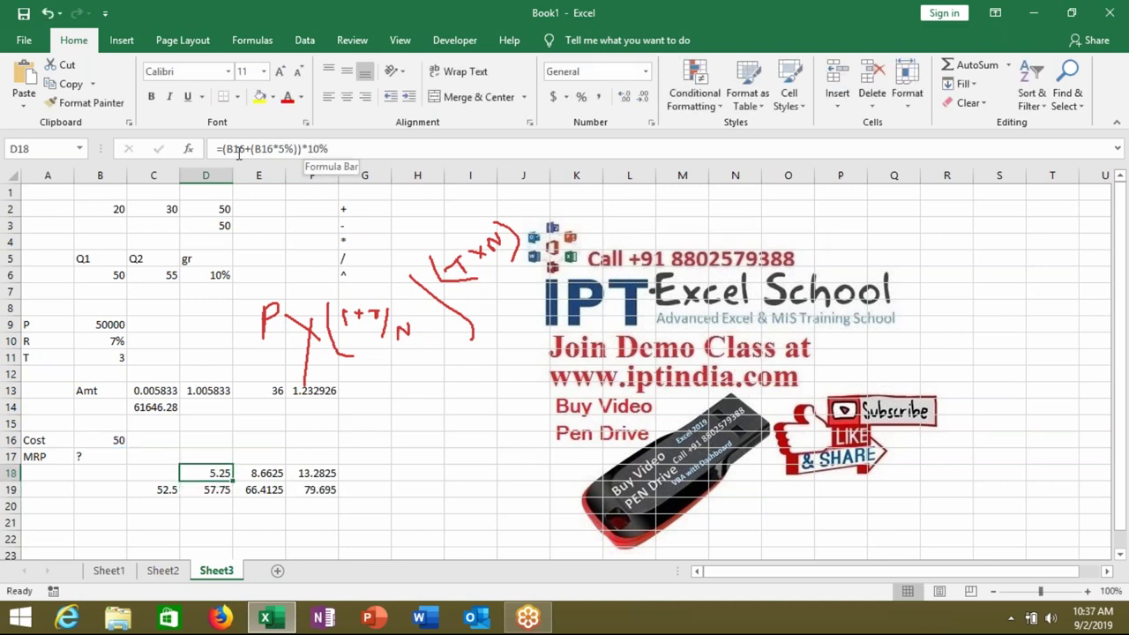
drag(223, 149, 331, 150)
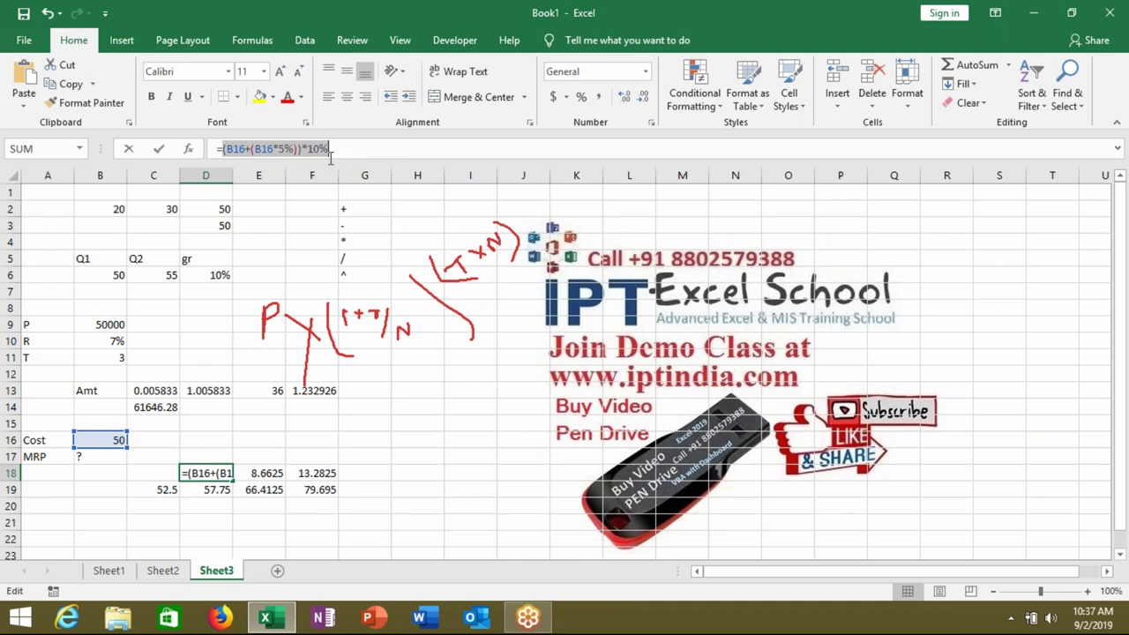
key(Return)
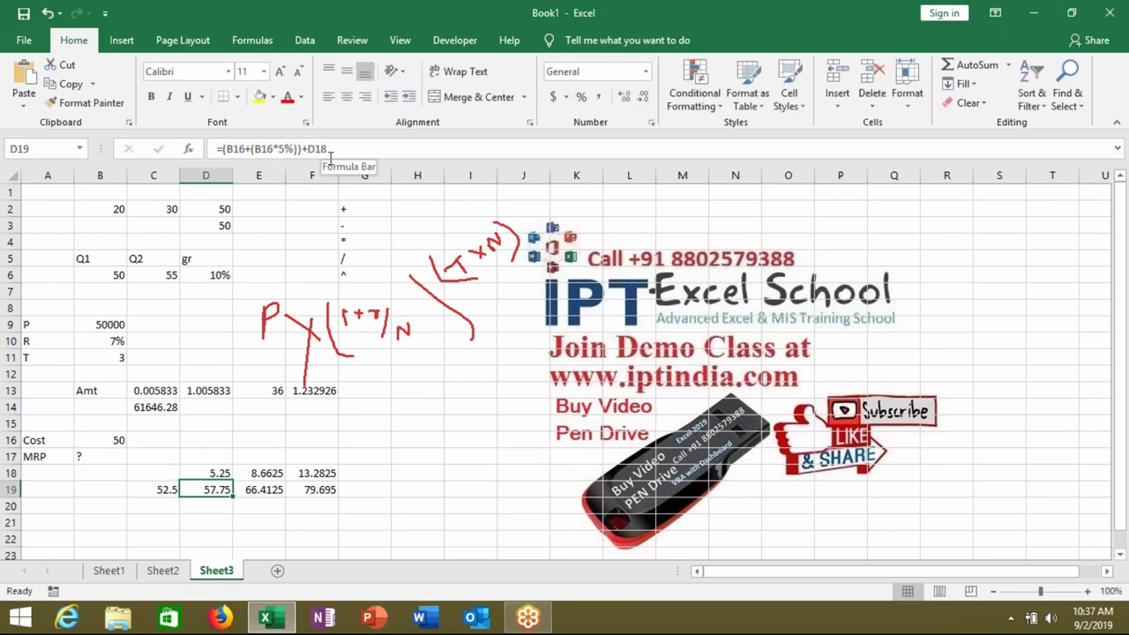
double_click(317, 149)
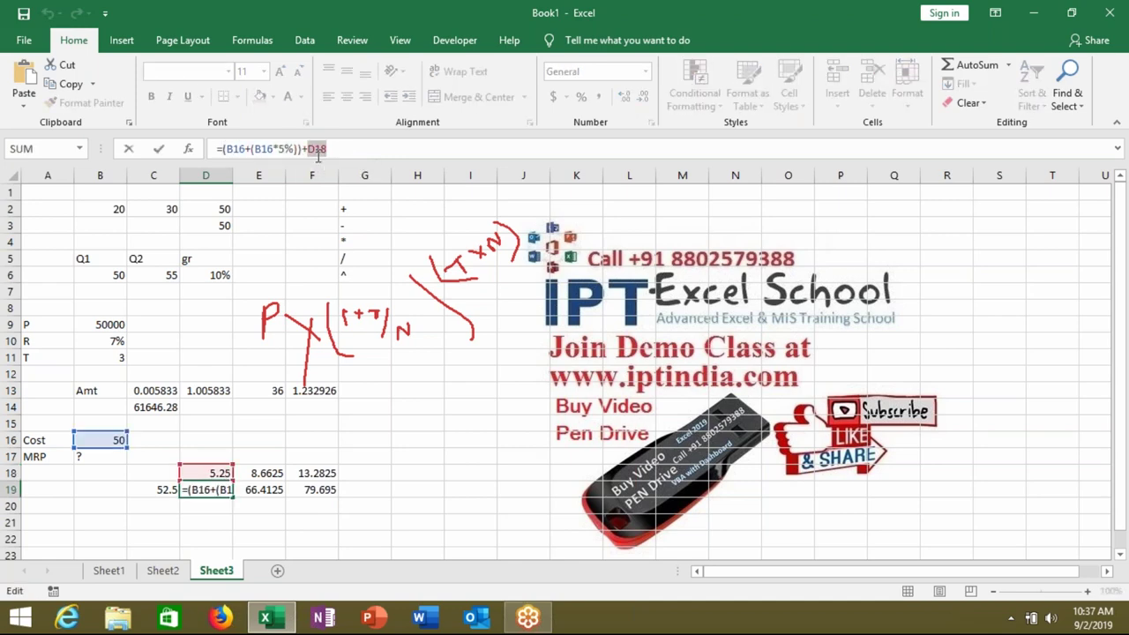
text(()
text((B16+(B16*5%)))
text(*10%)
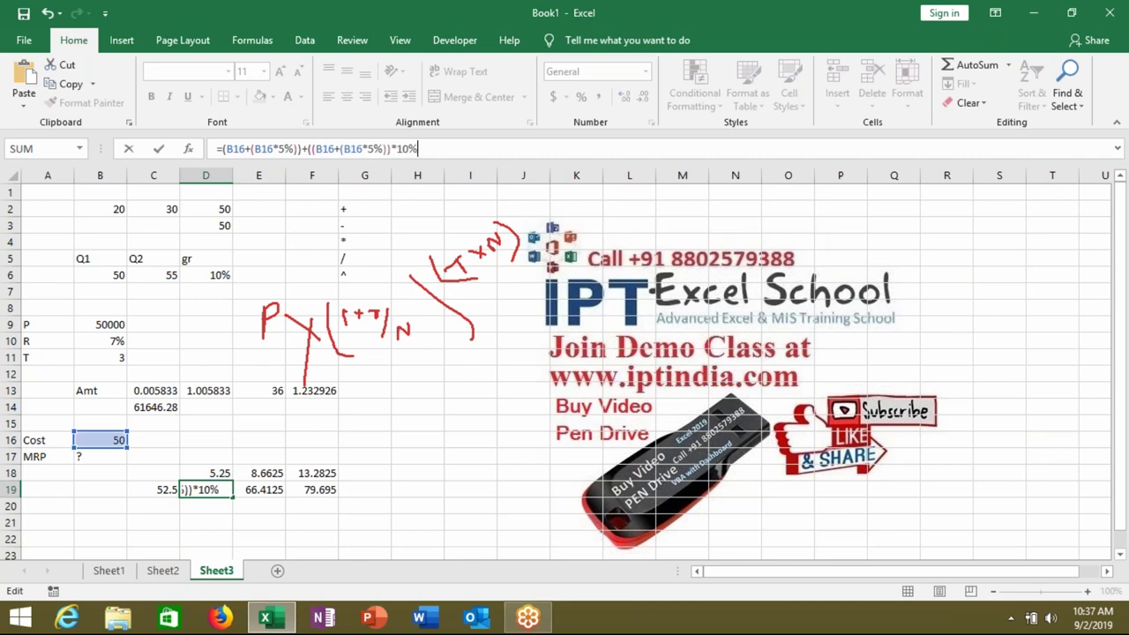
text())
key(Return)
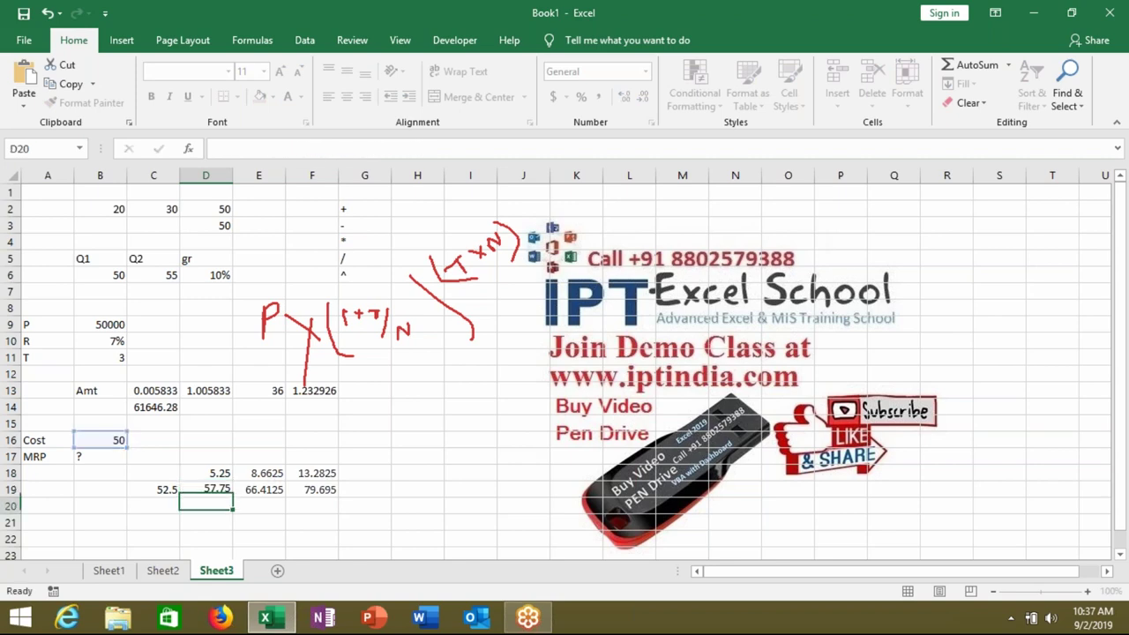
- Copy D19's nested formula text, leaving D19 unchanged
key(Up)
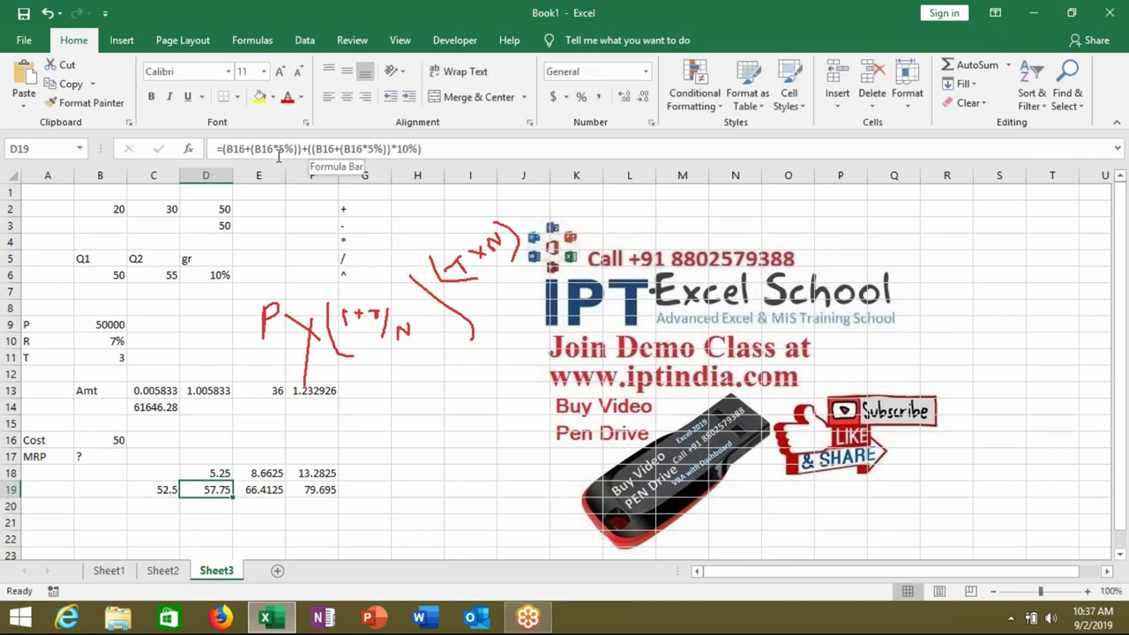
drag(223, 149, 408, 168)
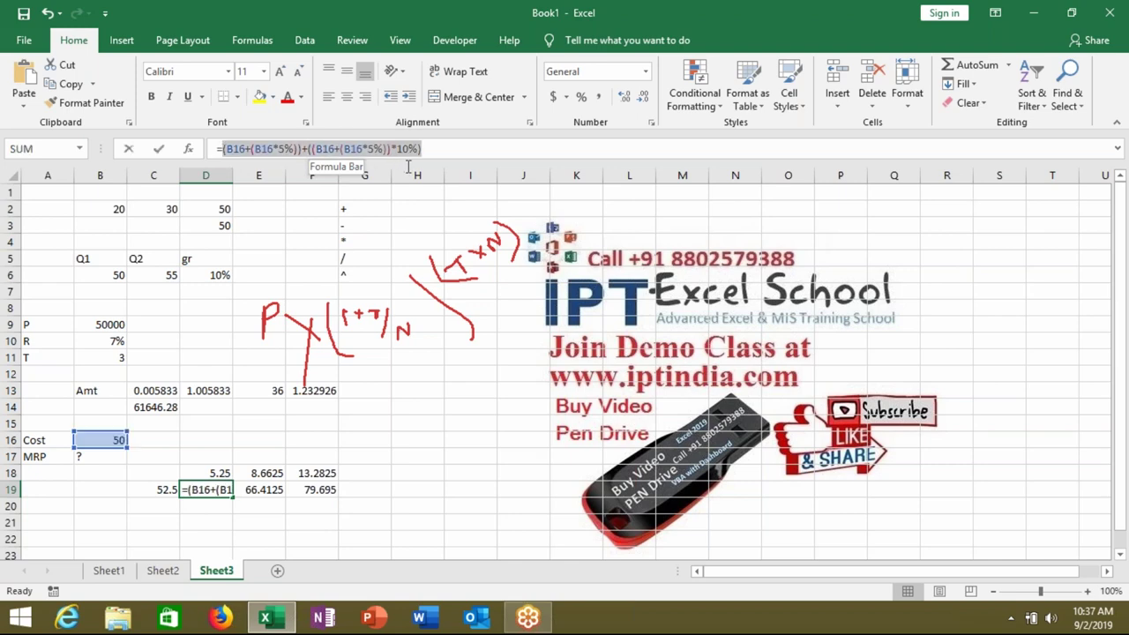
key(Escape)
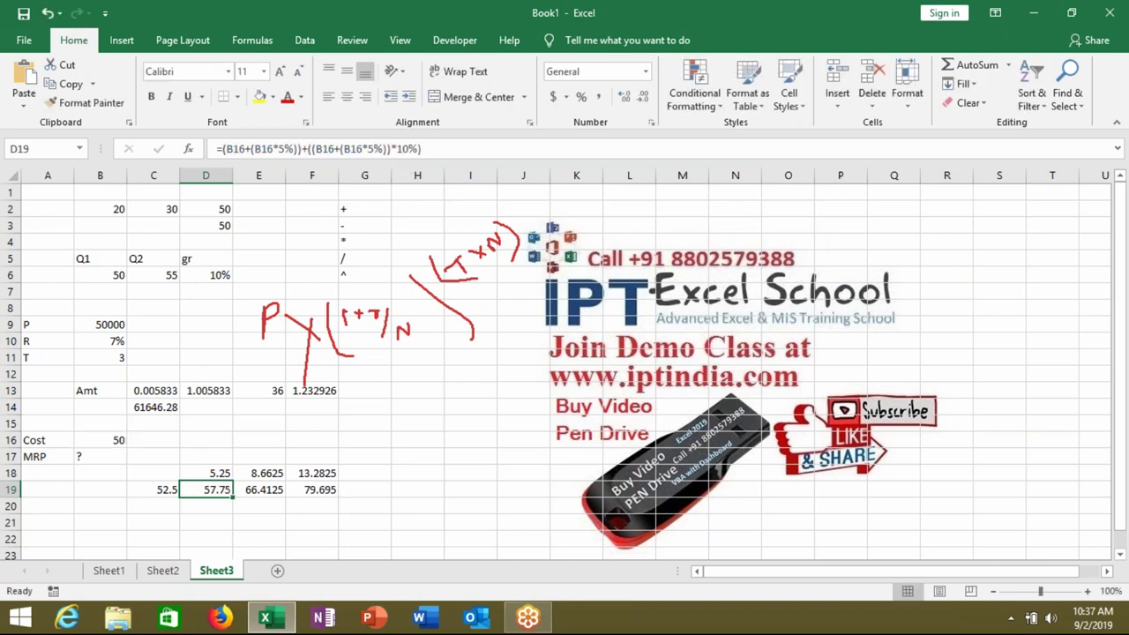
key(Right)
- Rewrite E18's formula with its D19 reference enclosed in parentheses
key(Up)
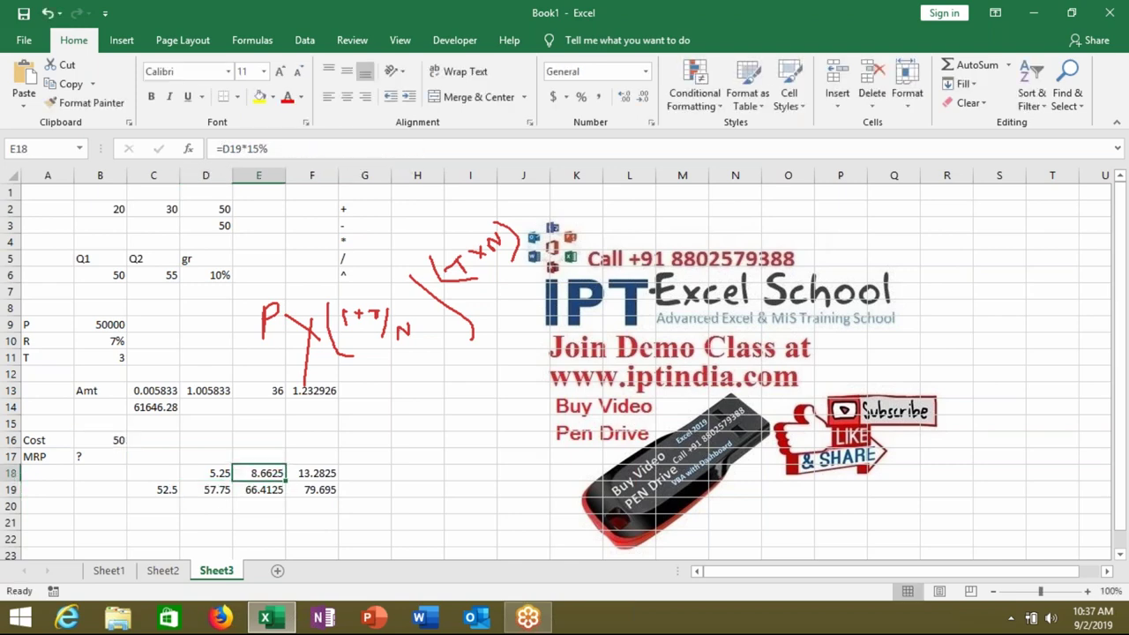
double_click(243, 149)
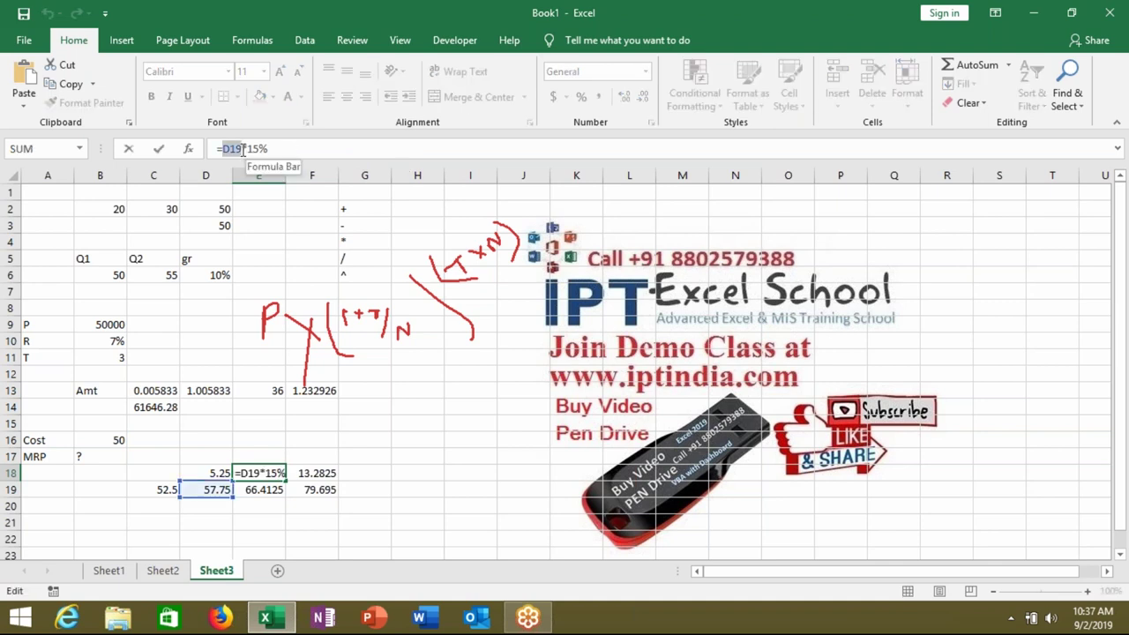
text(())
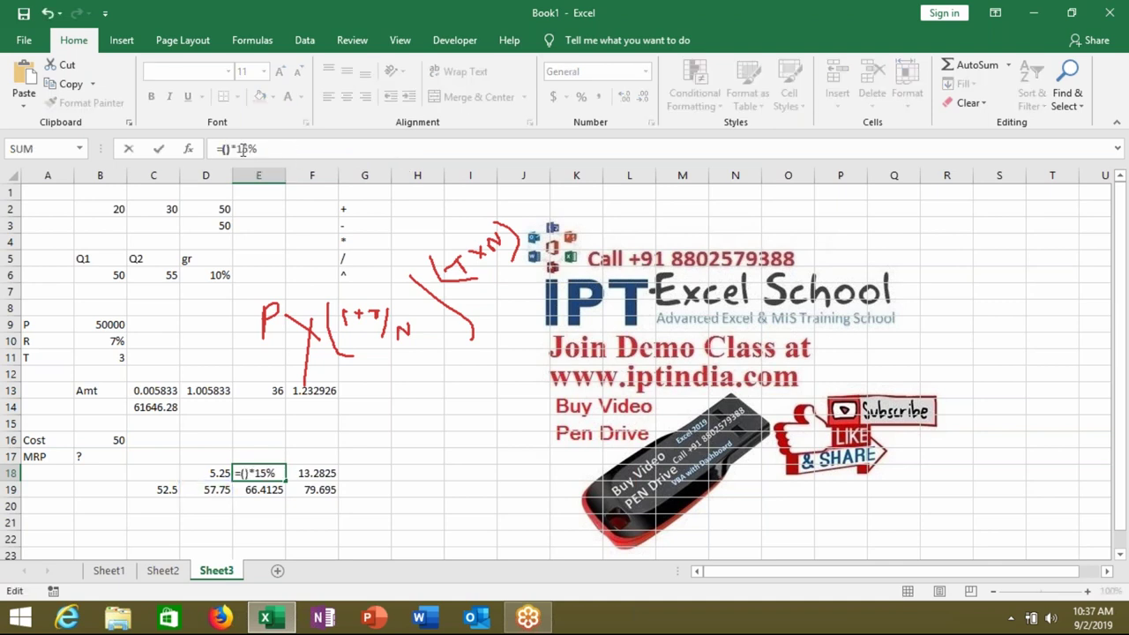
click(226, 148)
text(D19)
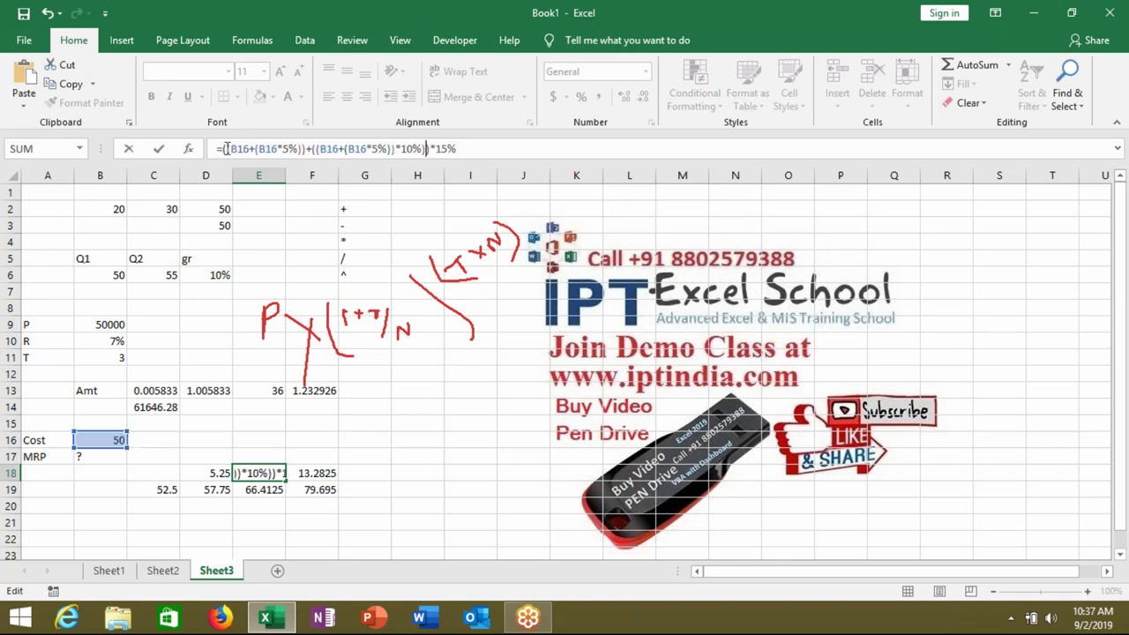
key(Return)
- Replace D19 in E19 with ((B16+(B16*5%))+((B16+(B16*5%))*10%))
click(226, 148)
double_click(226, 149)
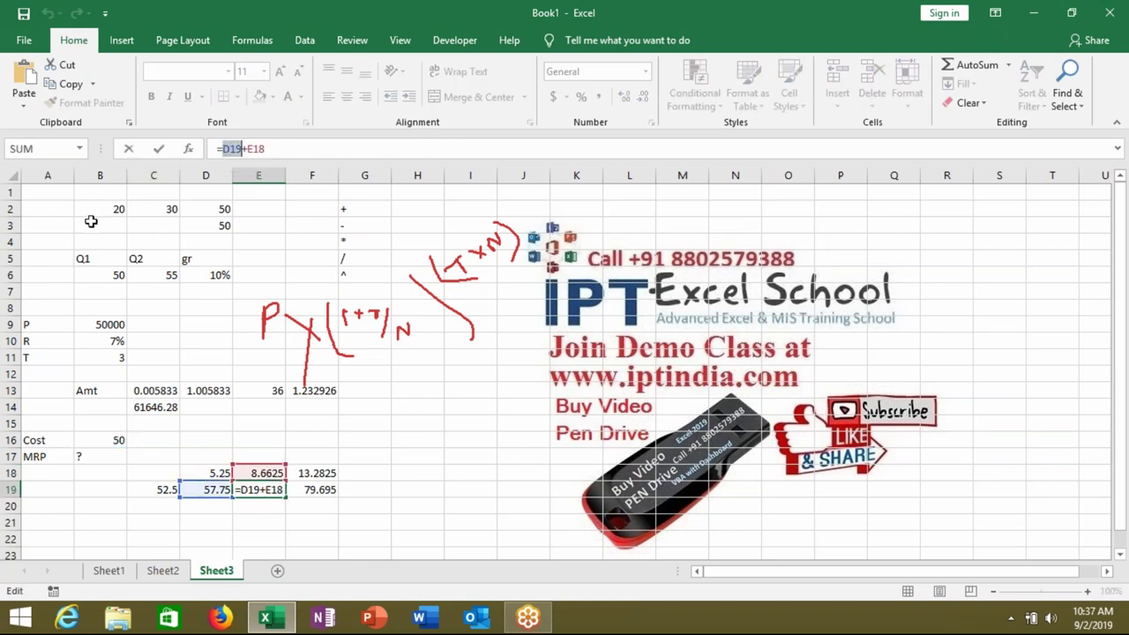
text(())
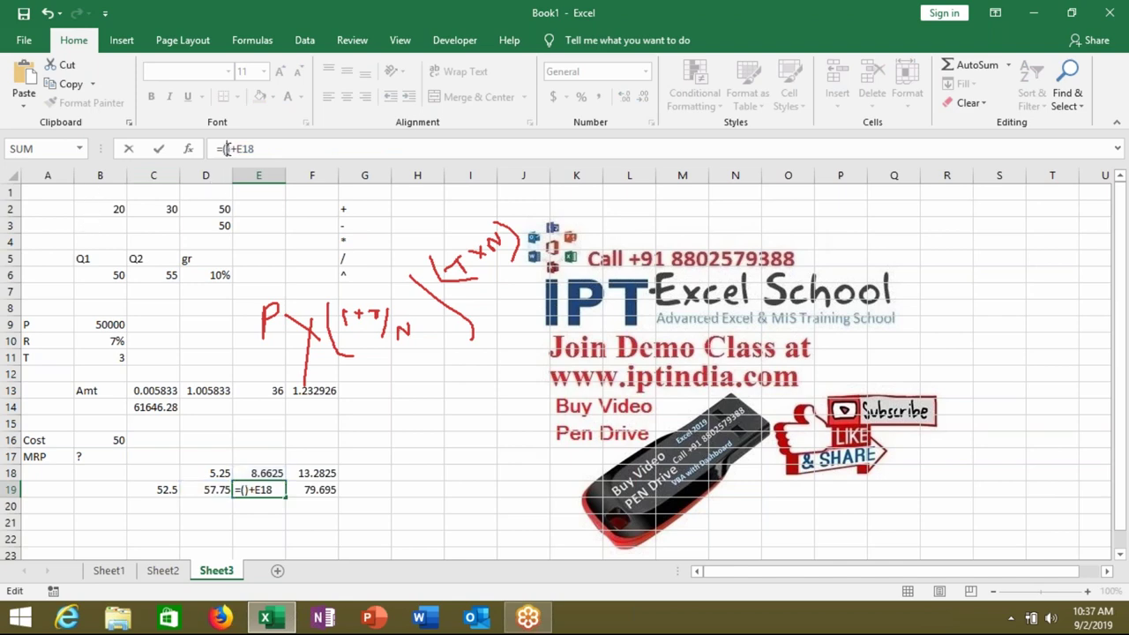
text((B16+(B16*5%))+((B16+(B16*5%))*10%))
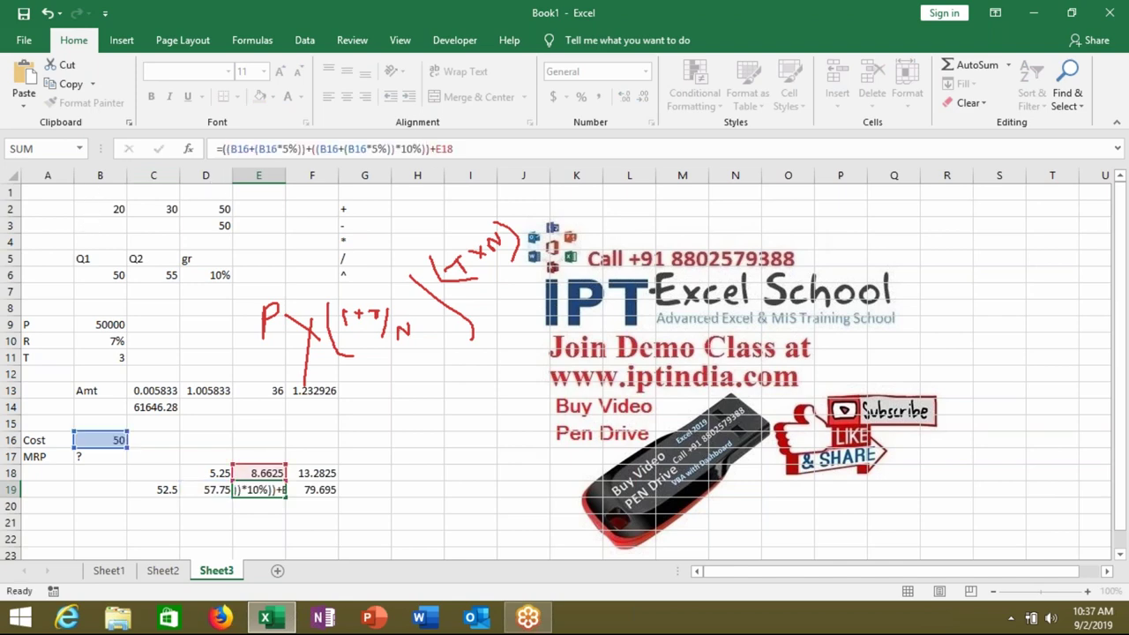
key(Return)
- Copy E18's formula, leaving the cell unchanged
key(Up)
key(Up)
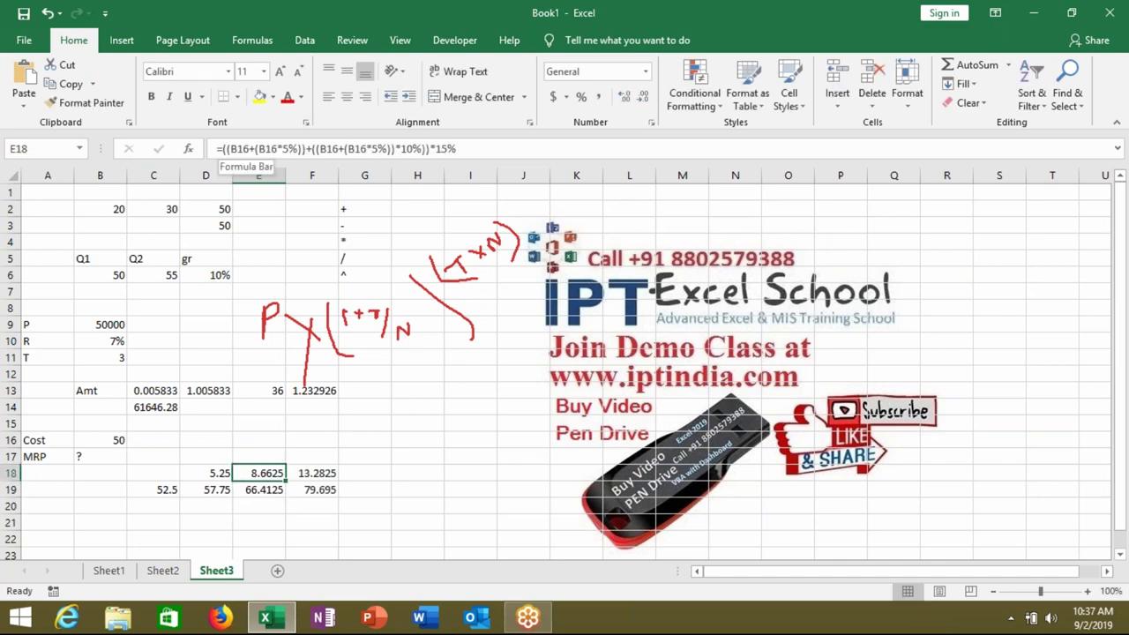
key(Down)
key(Up)
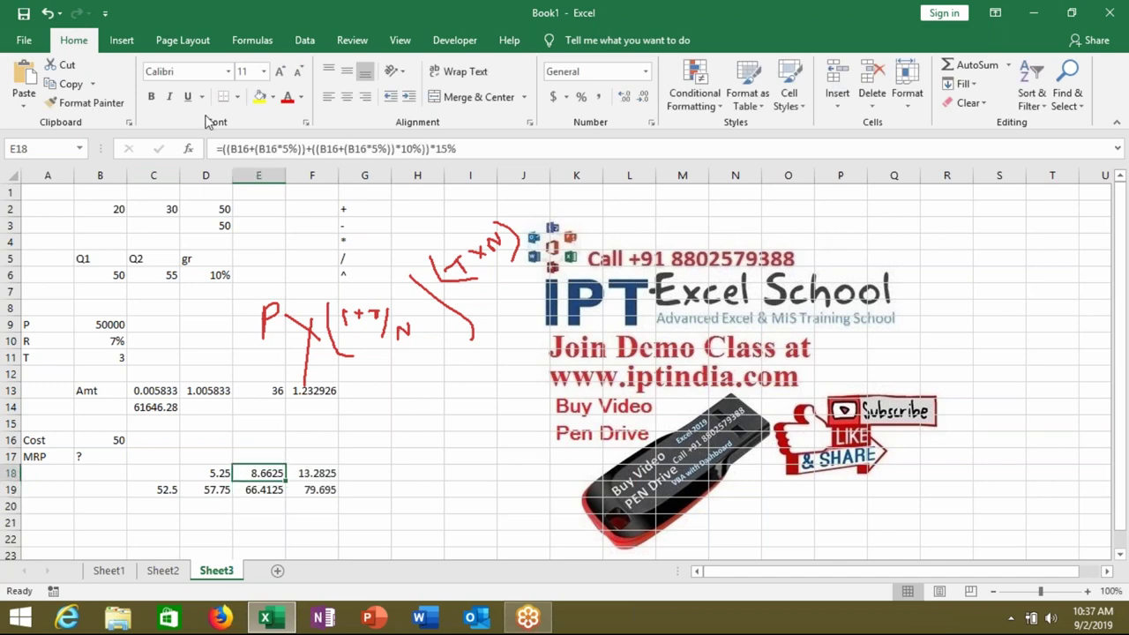
click(221, 148)
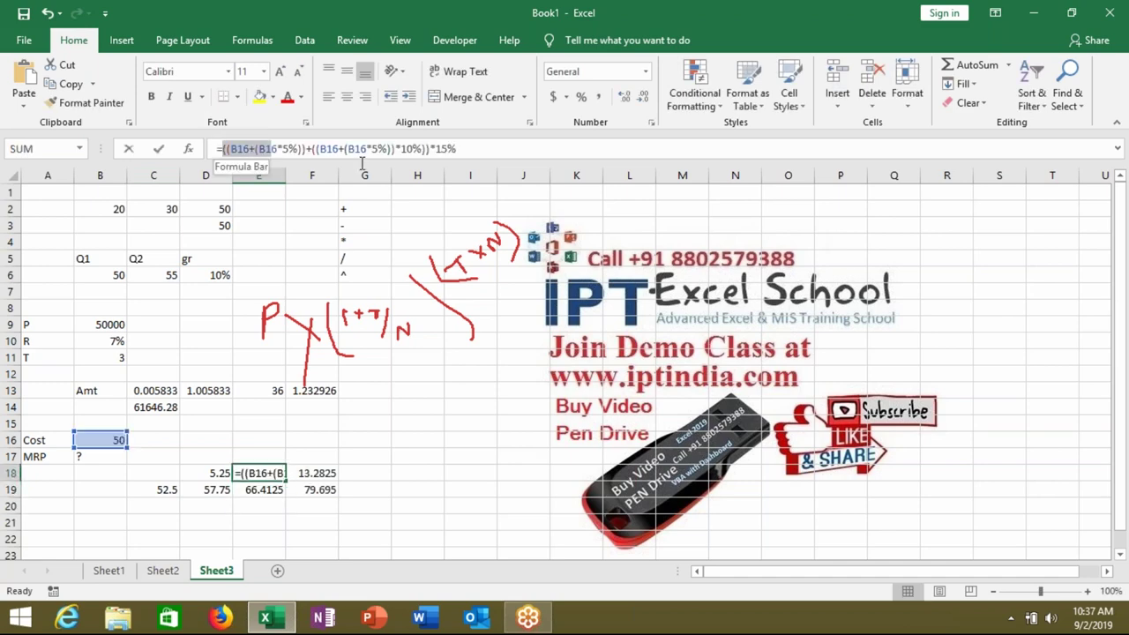
key(Escape)
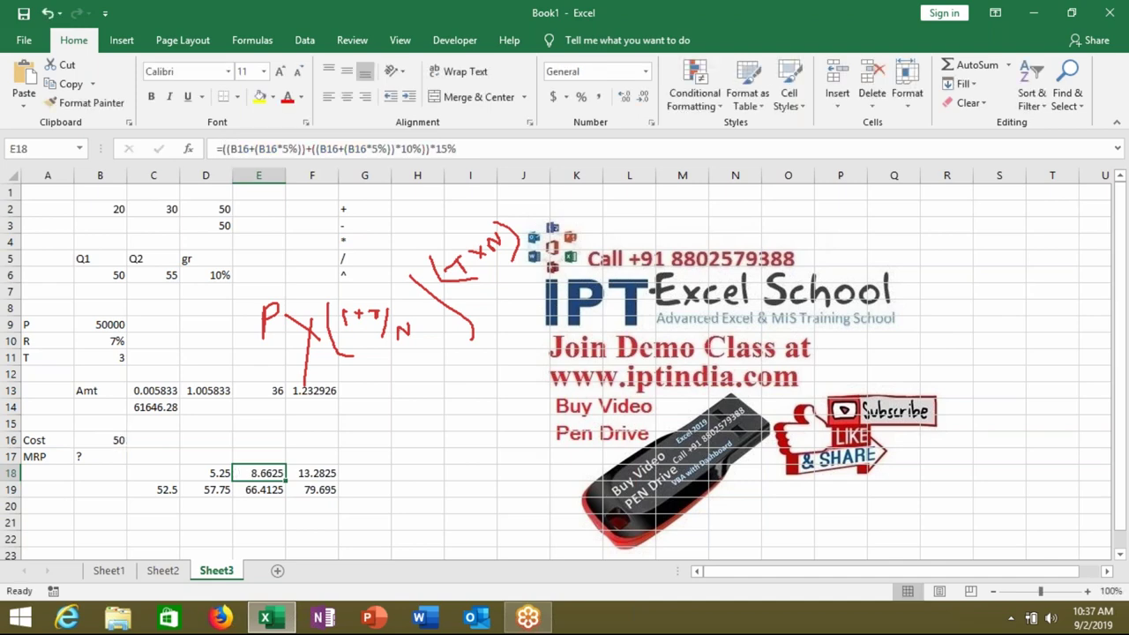
- Replace E18 in E19 with E18's pasted formula times 15%, giving 66.4125
key(Down)
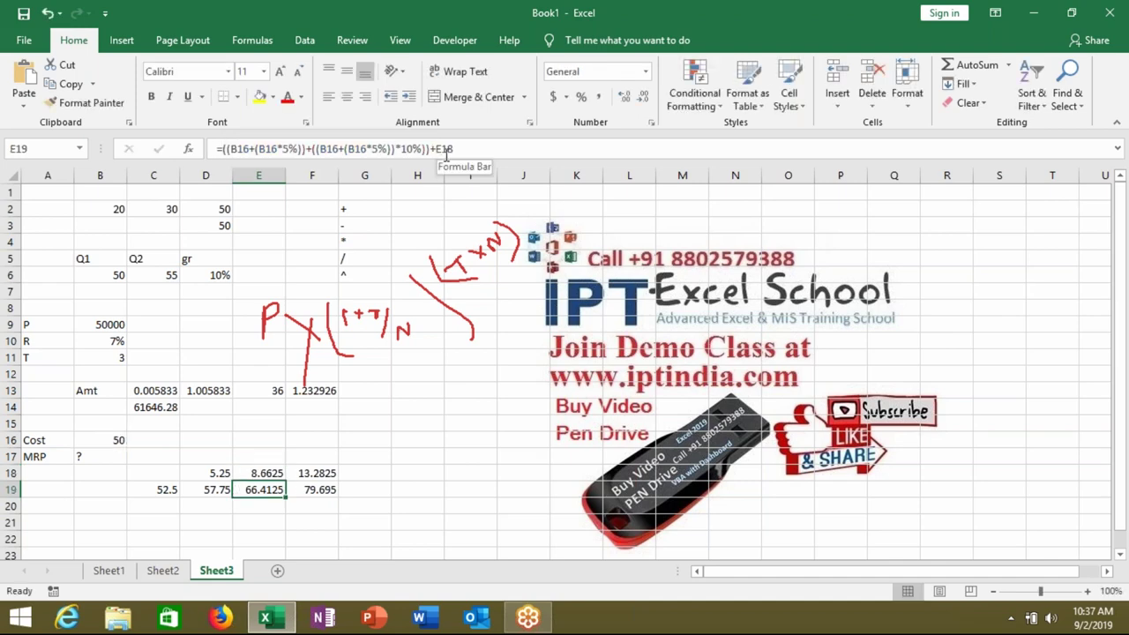
click(445, 148)
double_click(445, 148)
text(()
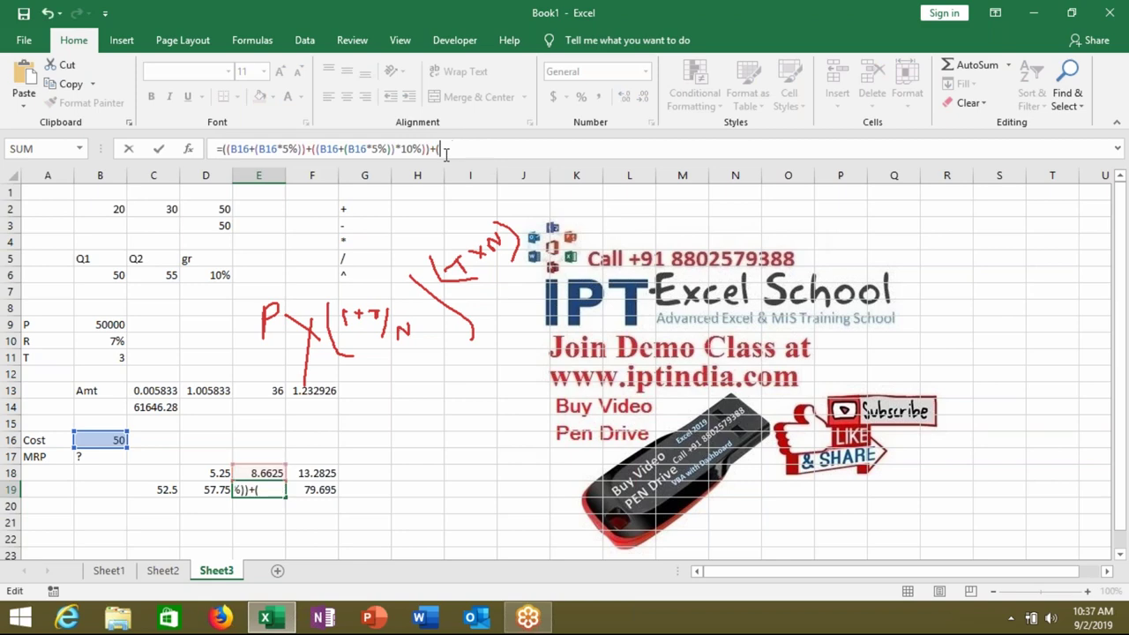
text(((B16+(B16*5%))+((B16+(B16*5%))*10%))
text()*15%))
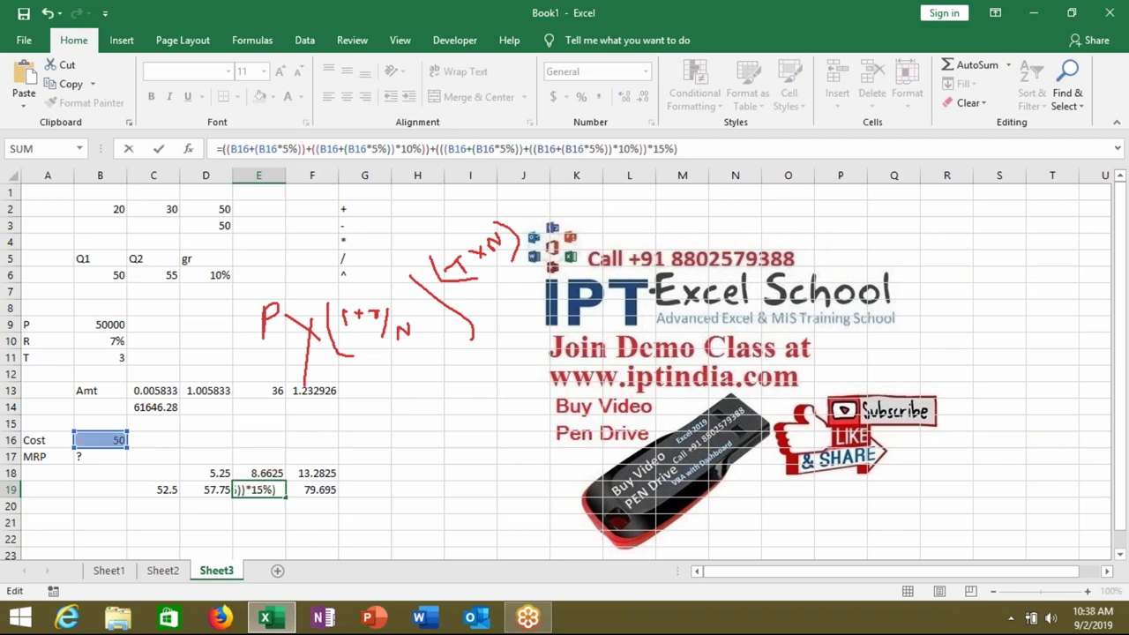
key(Return)
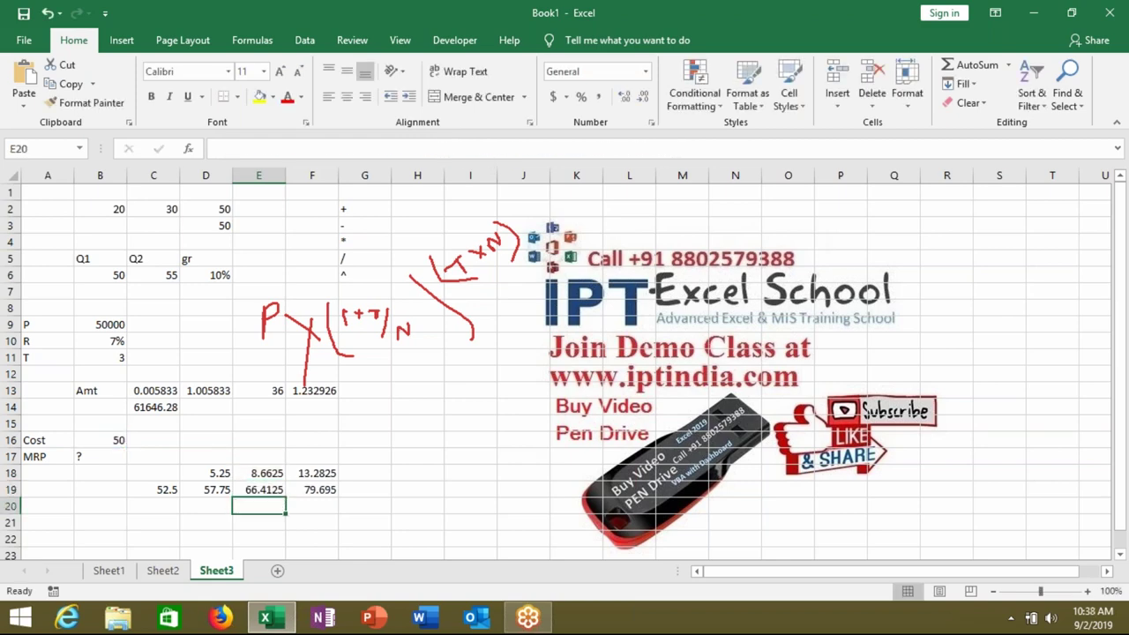
- Copy E19's fully nested formula, leaving E19 unchanged
key(Up)
click(224, 148)
key(shift+End)
key(ctrl+c)
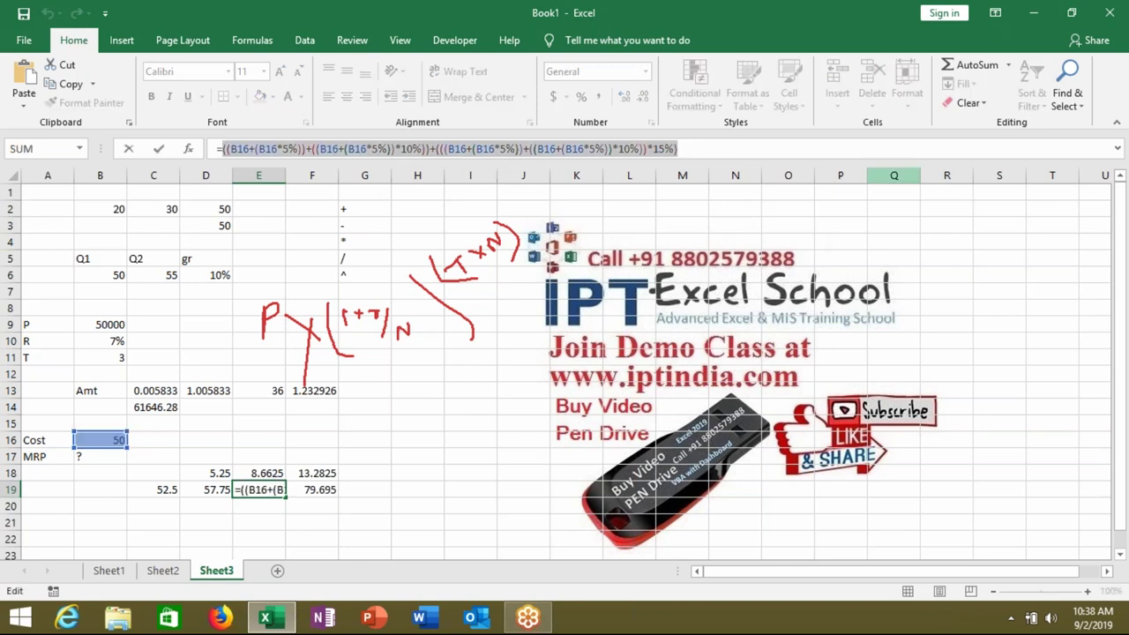
key(ctrl+Return)
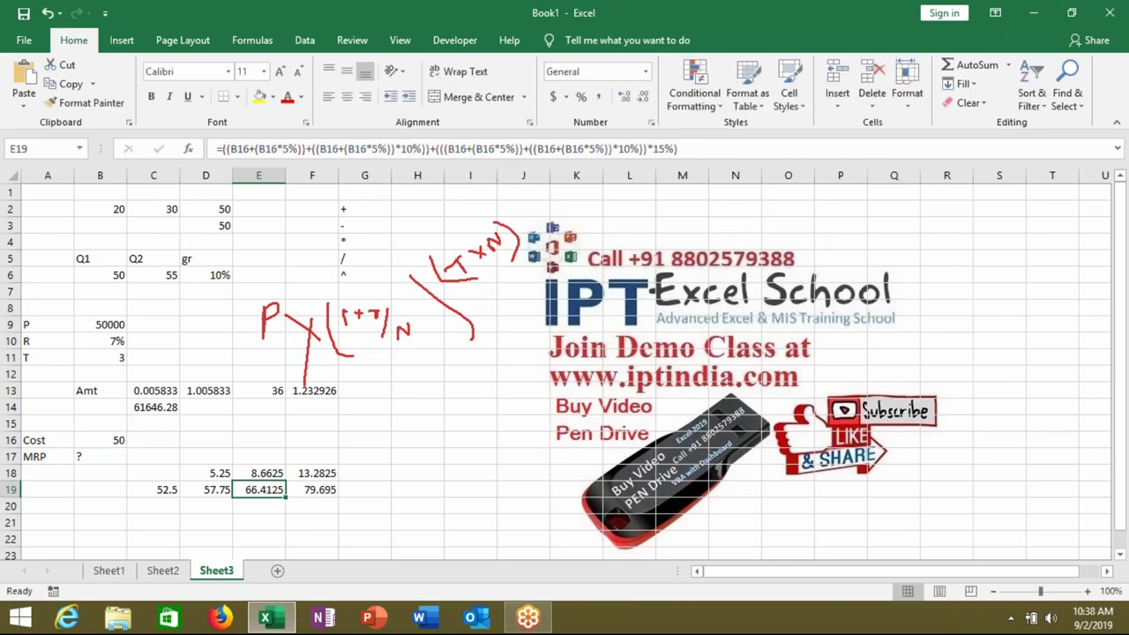
key(Right)
key(Up)
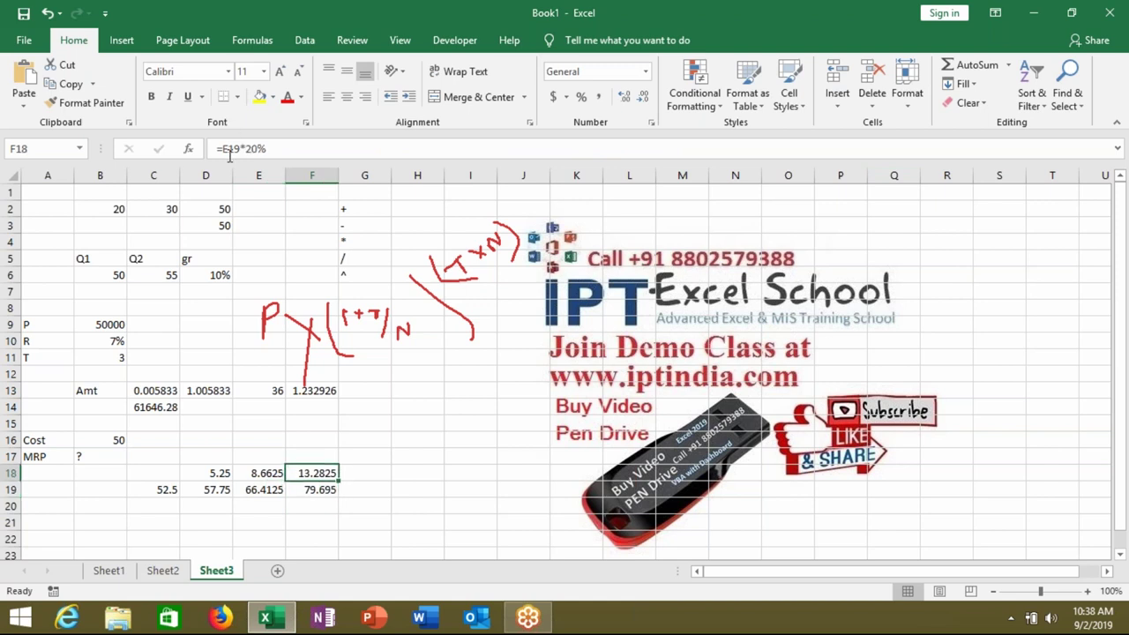
- Replace the E19 reference in F18 and F19 with E19's pasted formula in parentheses
double_click(230, 149)
text(()
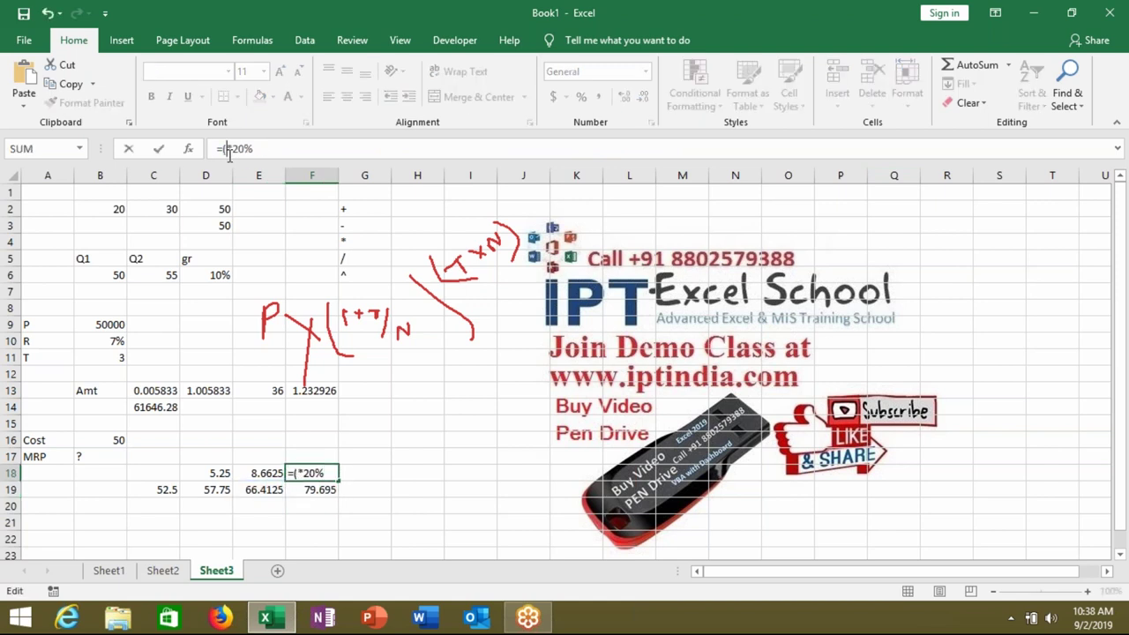
key(ctrl+v)
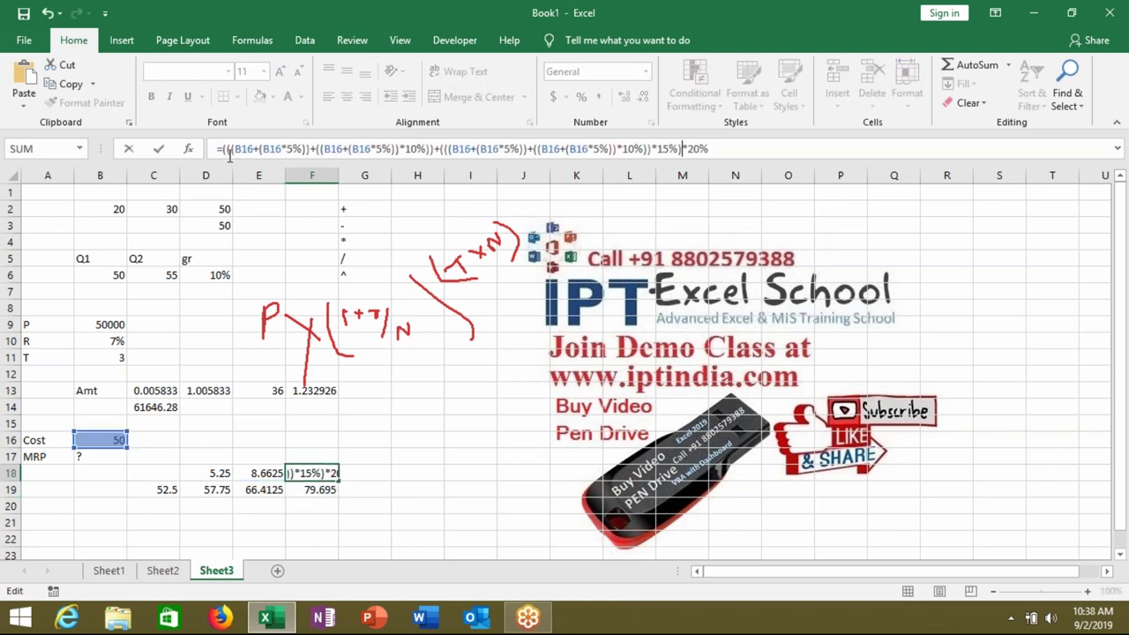
text())
key(Return)
double_click(231, 149)
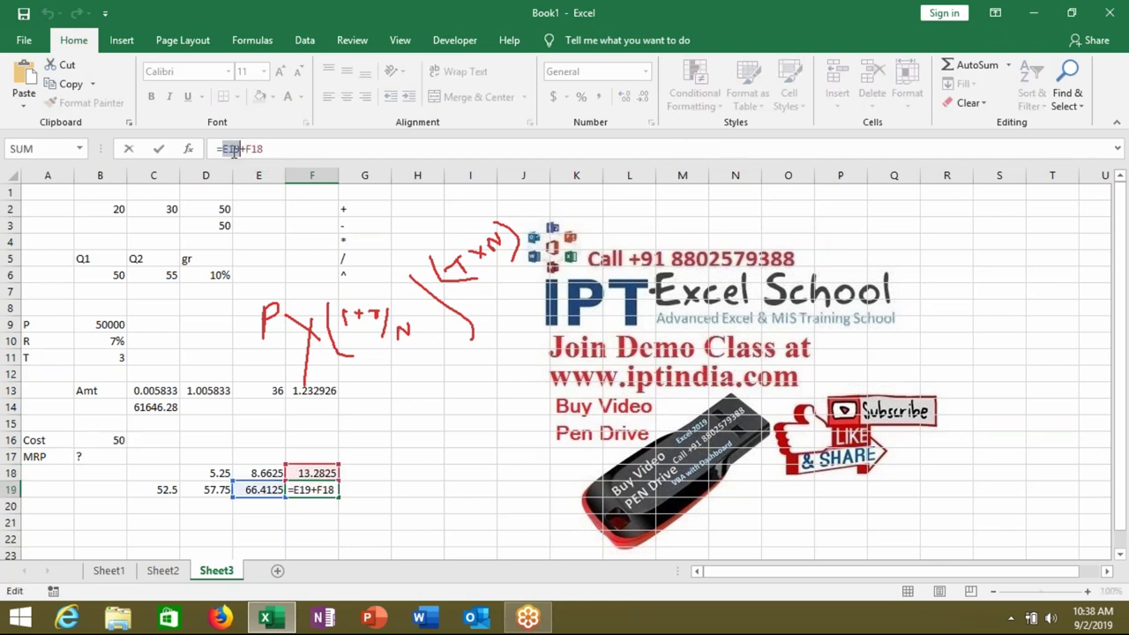
text(()
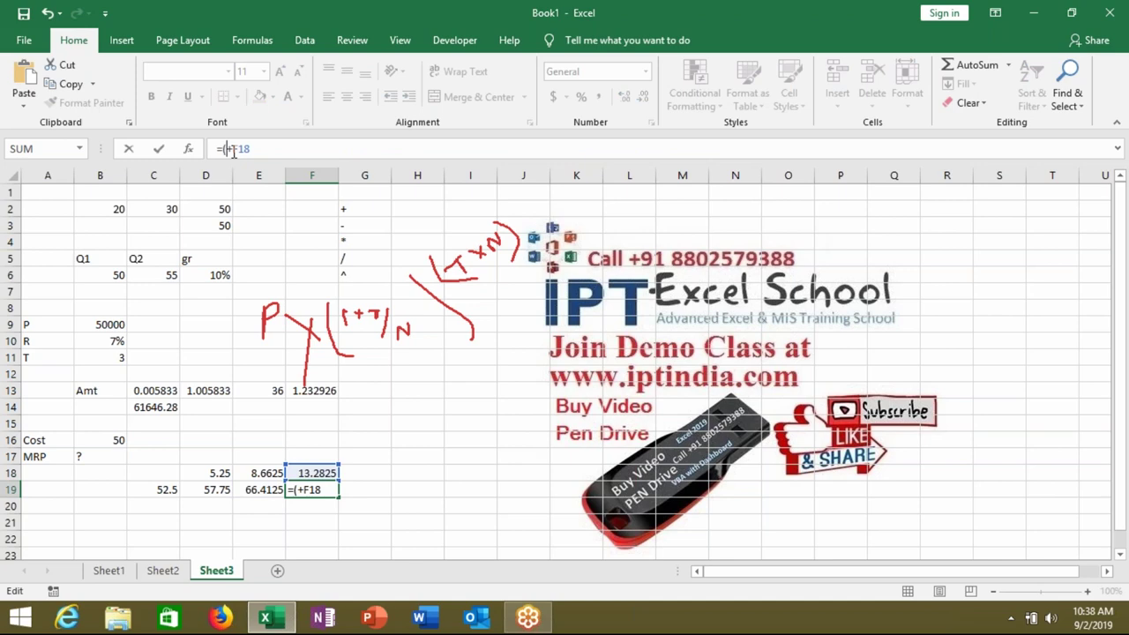
text(((B16+(B16*5%))+((B16+(B16*5%))*10%))+(((B16+(B16*5%))+((B16+(B16*5%))*10%))*15%))
text())
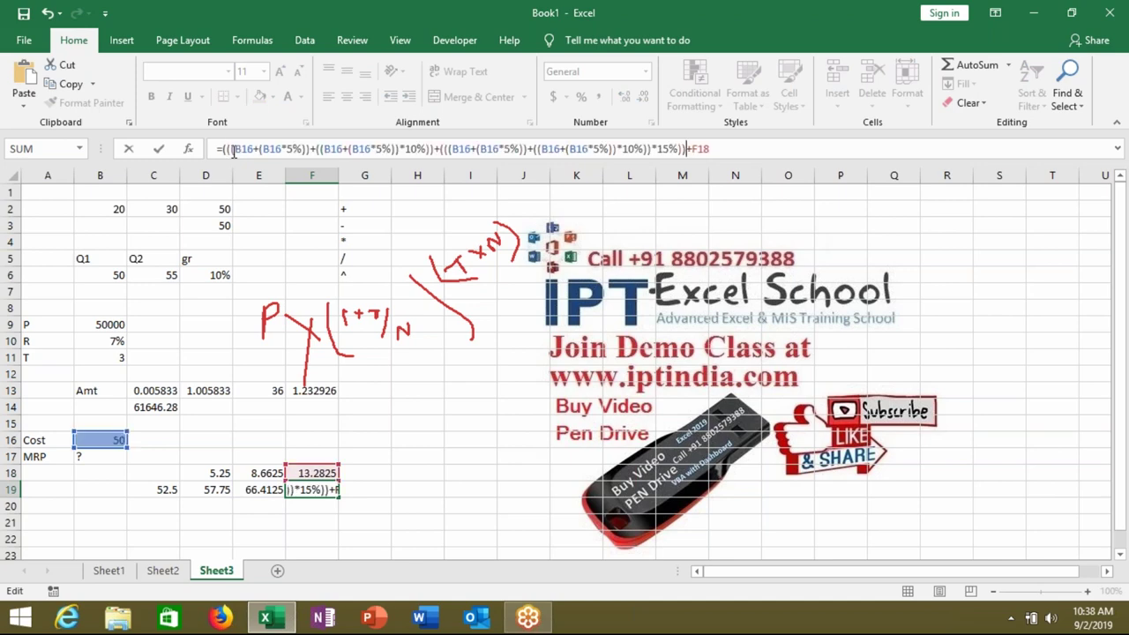
key(Return)
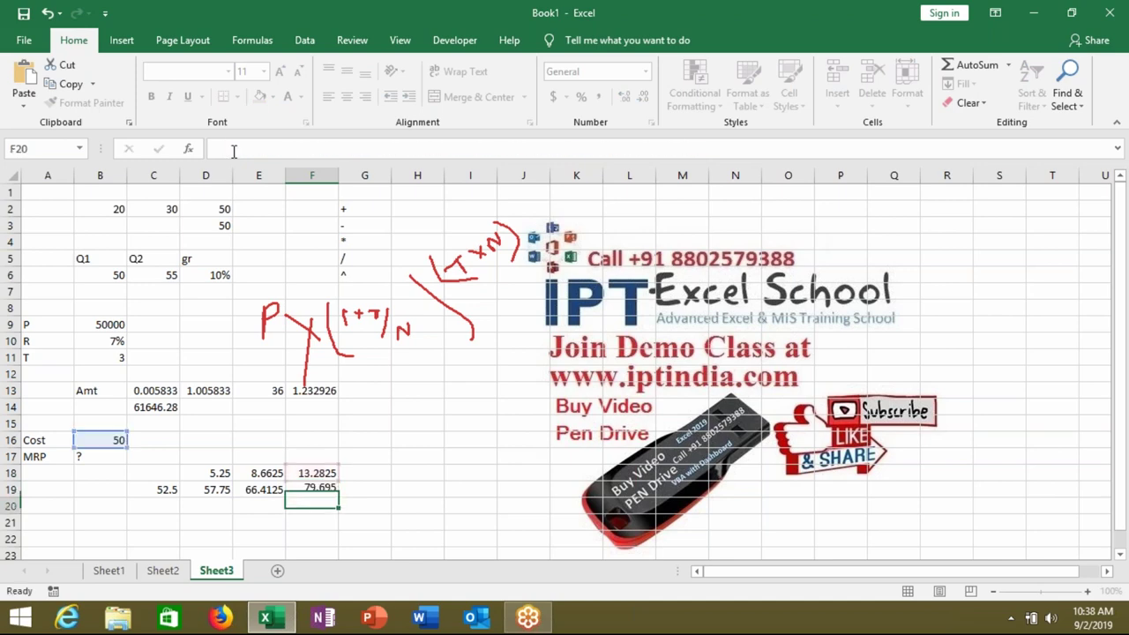
- Copy F18's formula and paste it into F19 in parentheses, completing the 79.695 formula
key(Up)
key(Up)
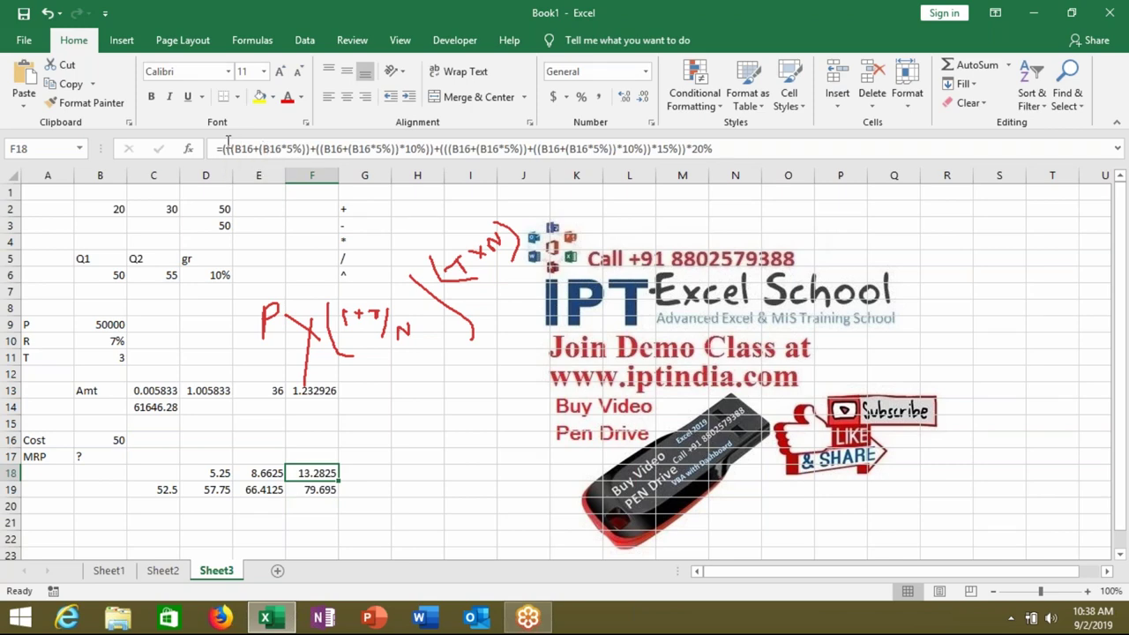
click(221, 148)
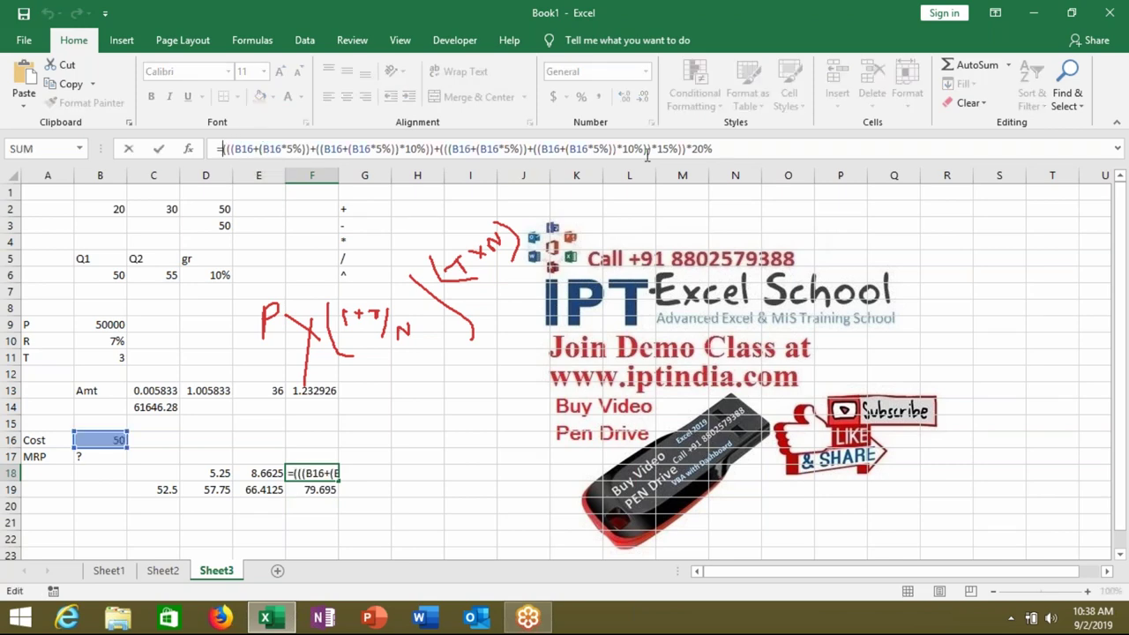
shift+click(710, 148)
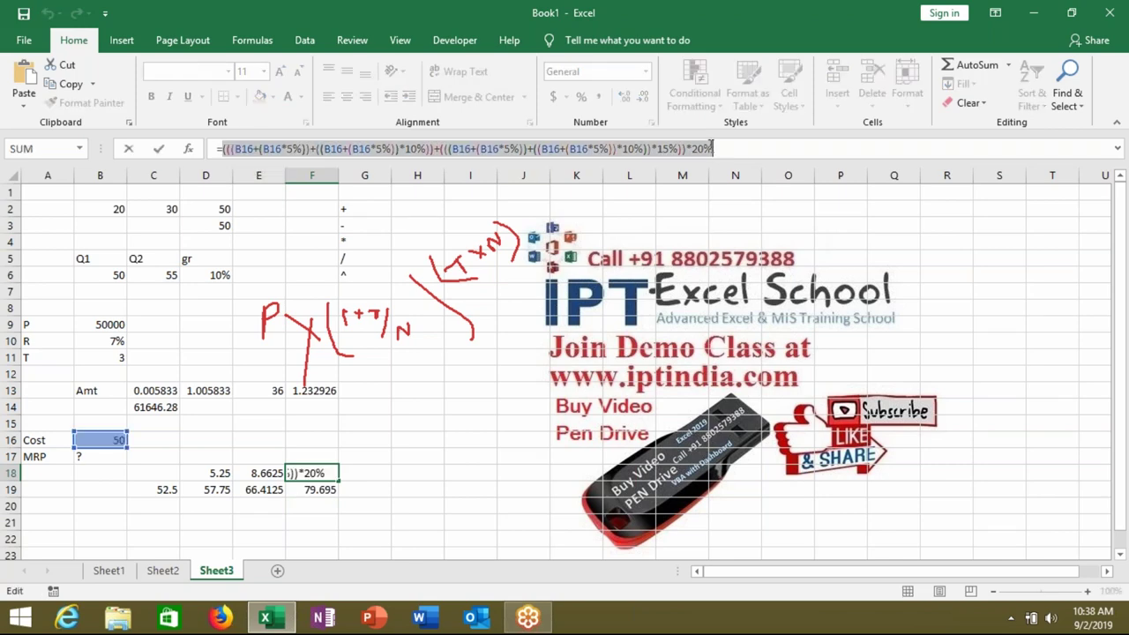
key(Escape)
key(Down)
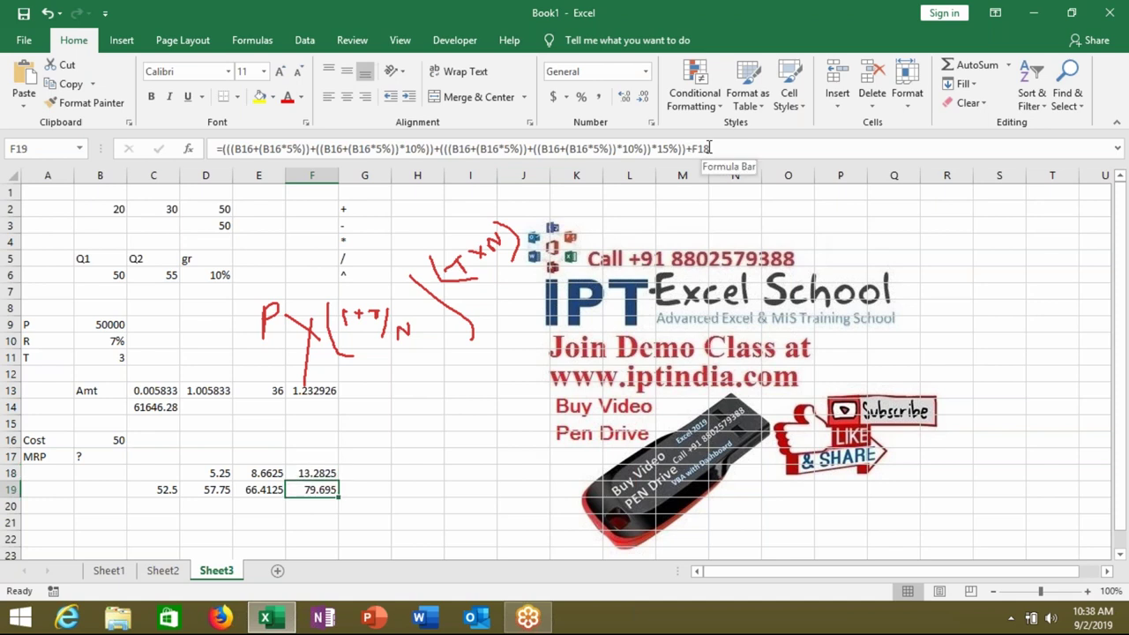
click(711, 148)
text(()
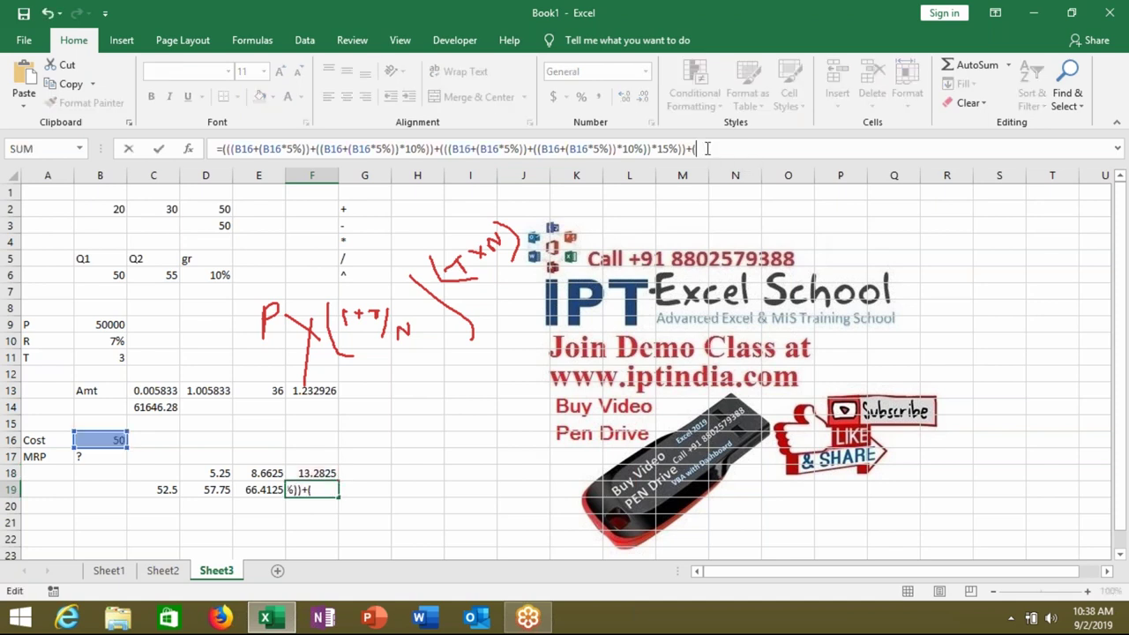
key(ctrl+v)
text())
key(Return)
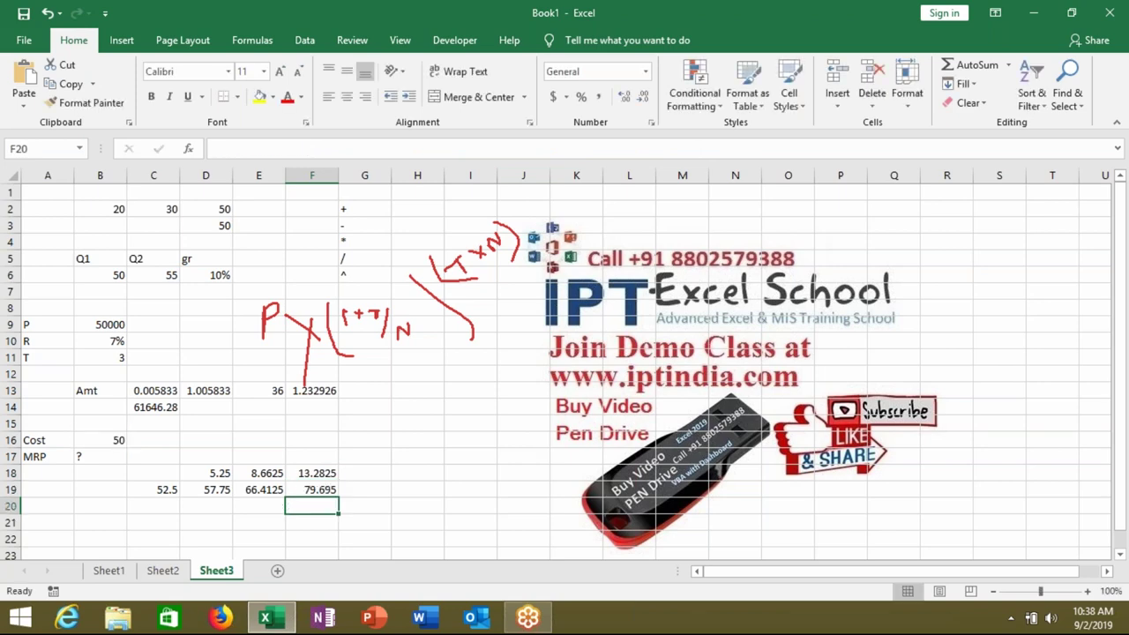
key(Up)
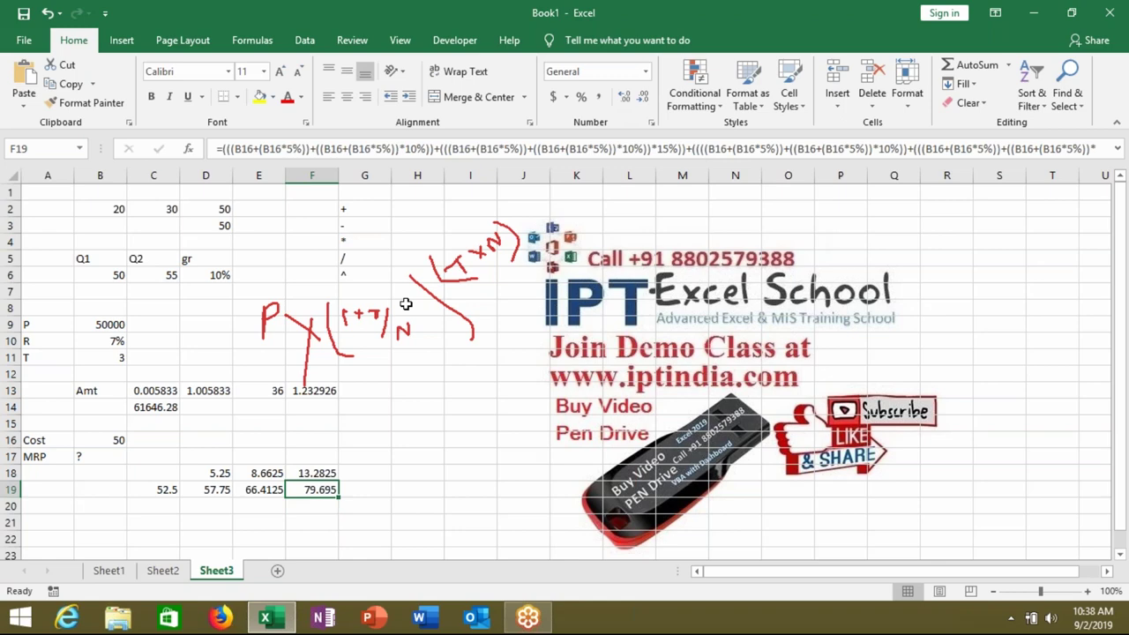
- Move F19's nested markup formula into MRP cell B17 and open it for editing
key(ctrl+c)
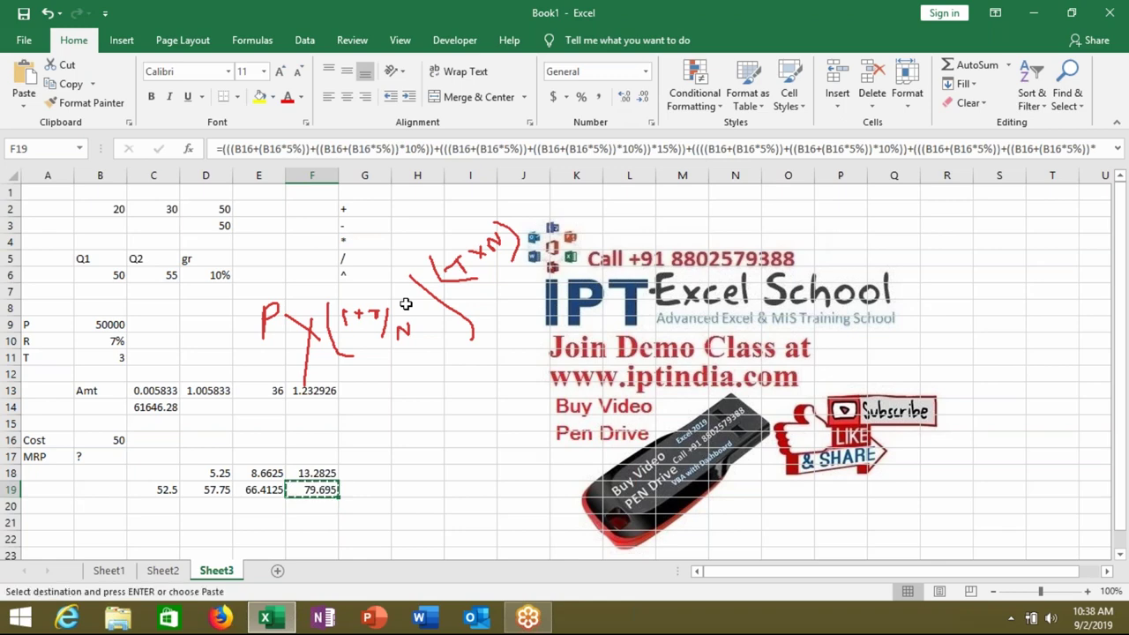
key(Left)
key(Left)
key(Left)
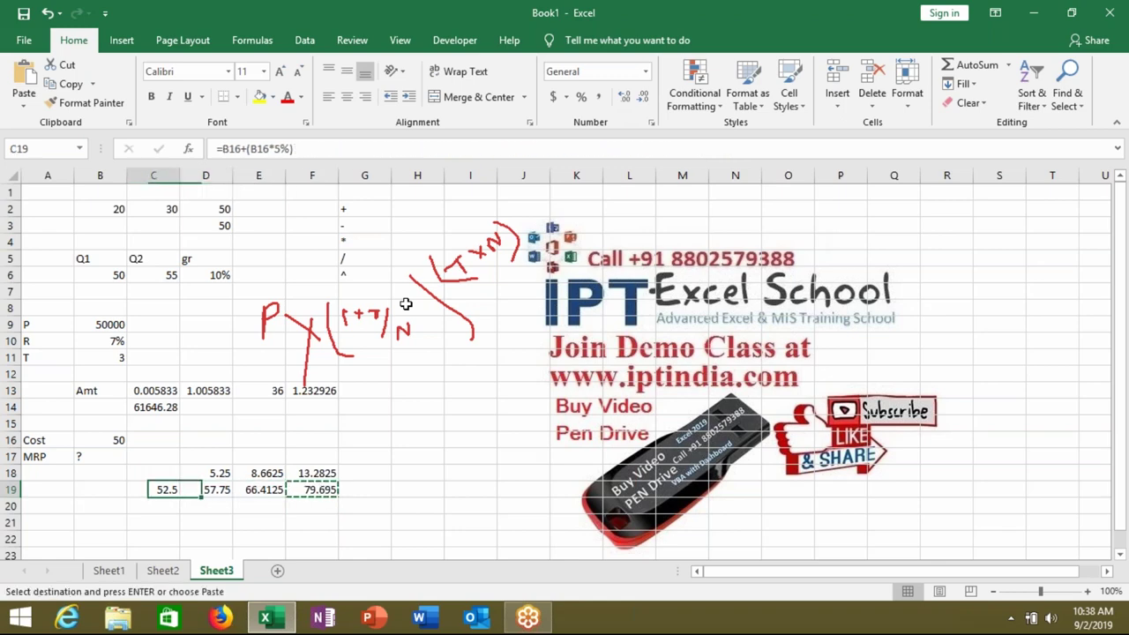
key(Left)
key(Up)
key(Right)
key(Right)
key(Right)
key(Right)
key(Down)
key(Left)
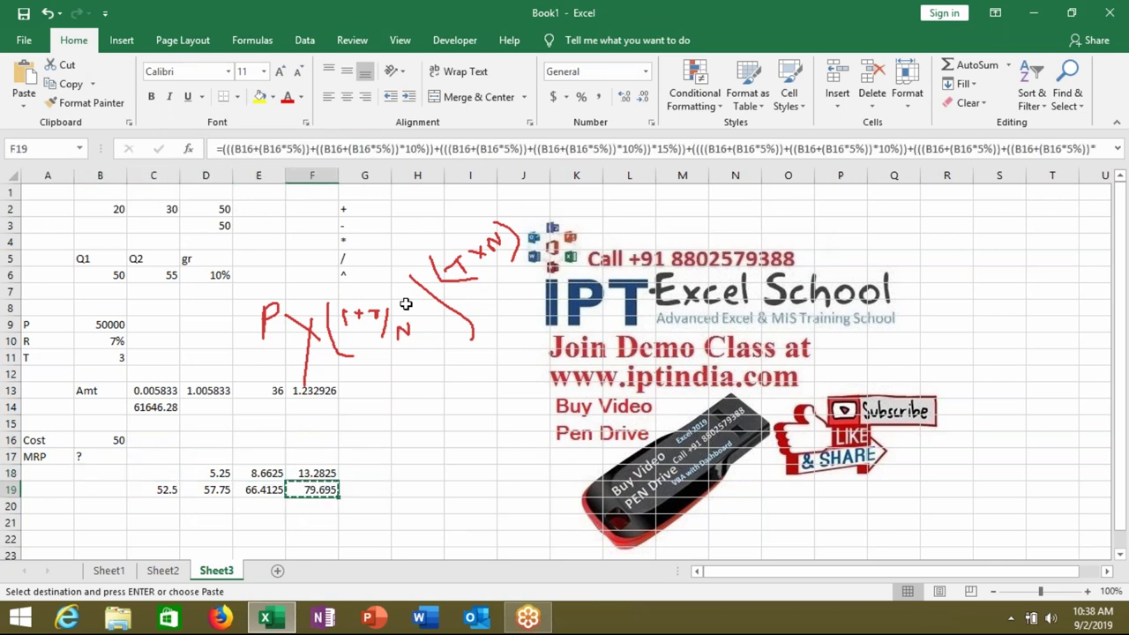
key(Left)
key(Left)
key(Left)
key(Left)
key(Left)
key(Up)
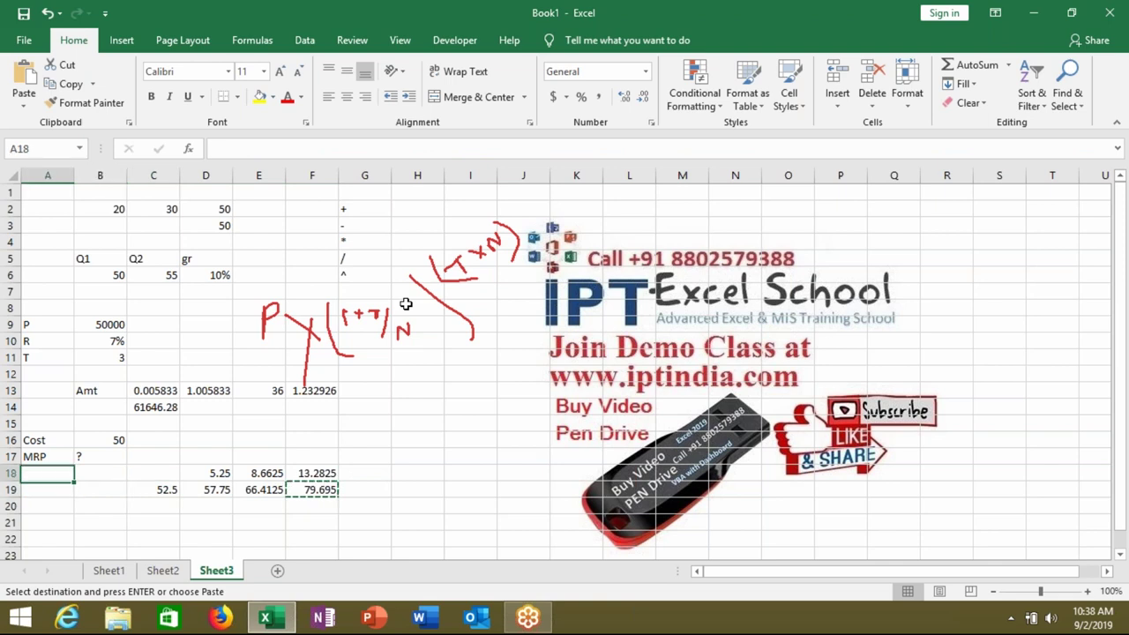
key(Up)
key(Right)
key(Return)
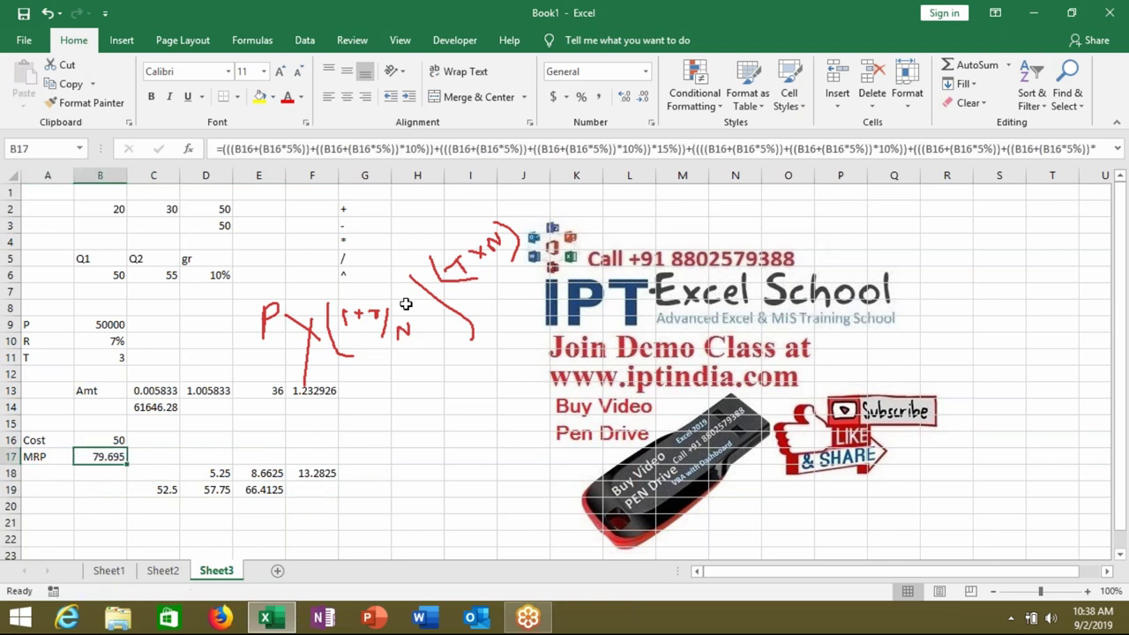
double_click(116, 456)
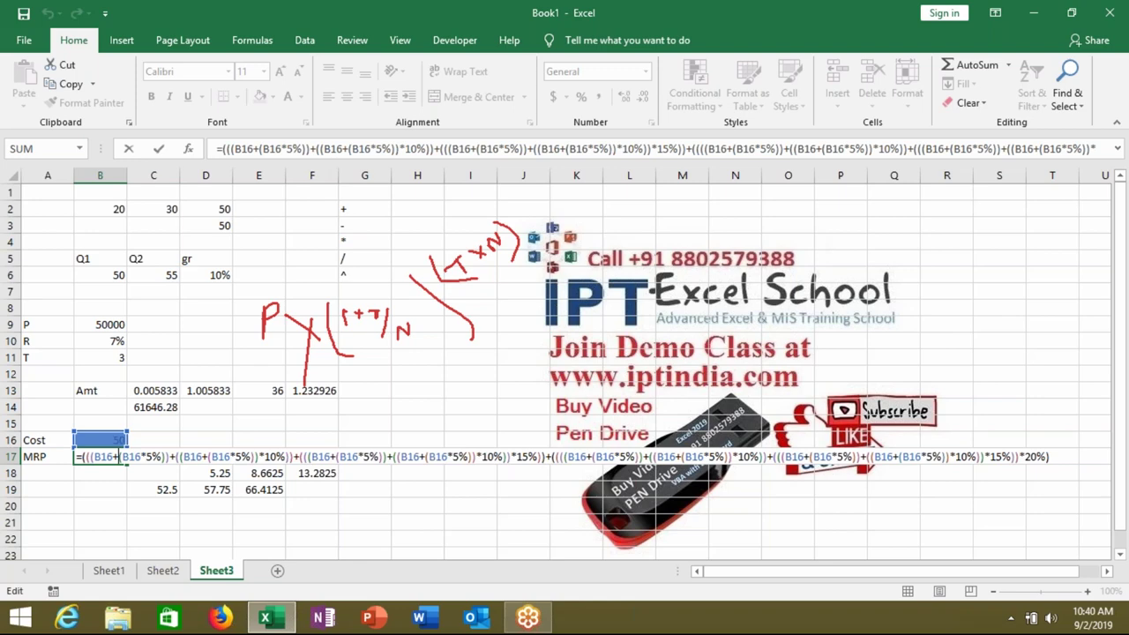
key(Return)
click(100, 455)
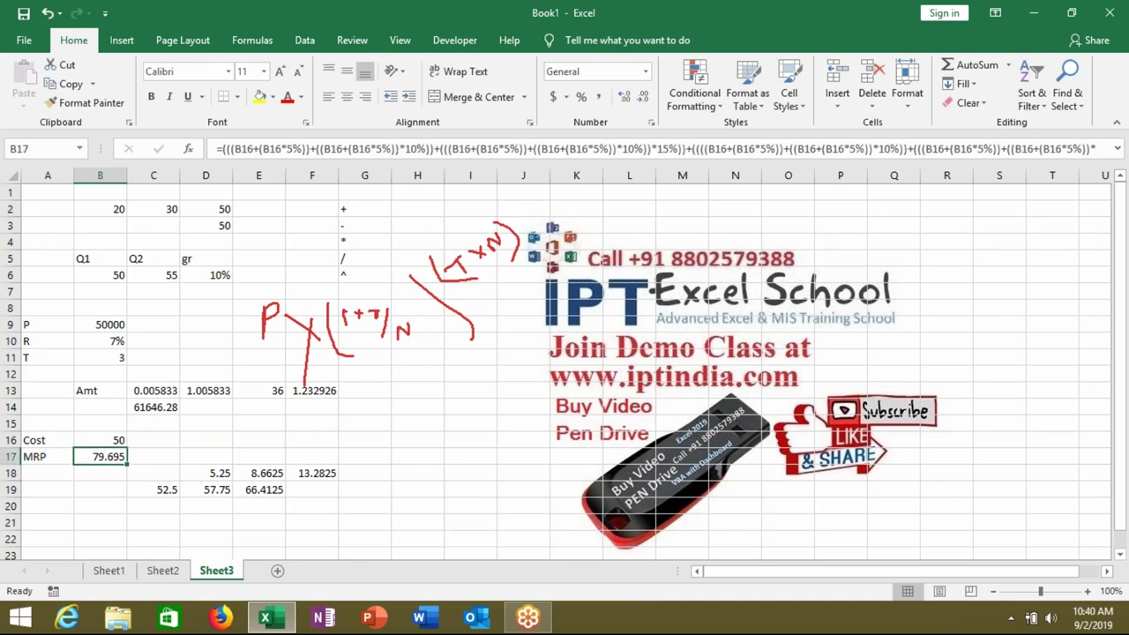
drag(100, 456, 100, 473)
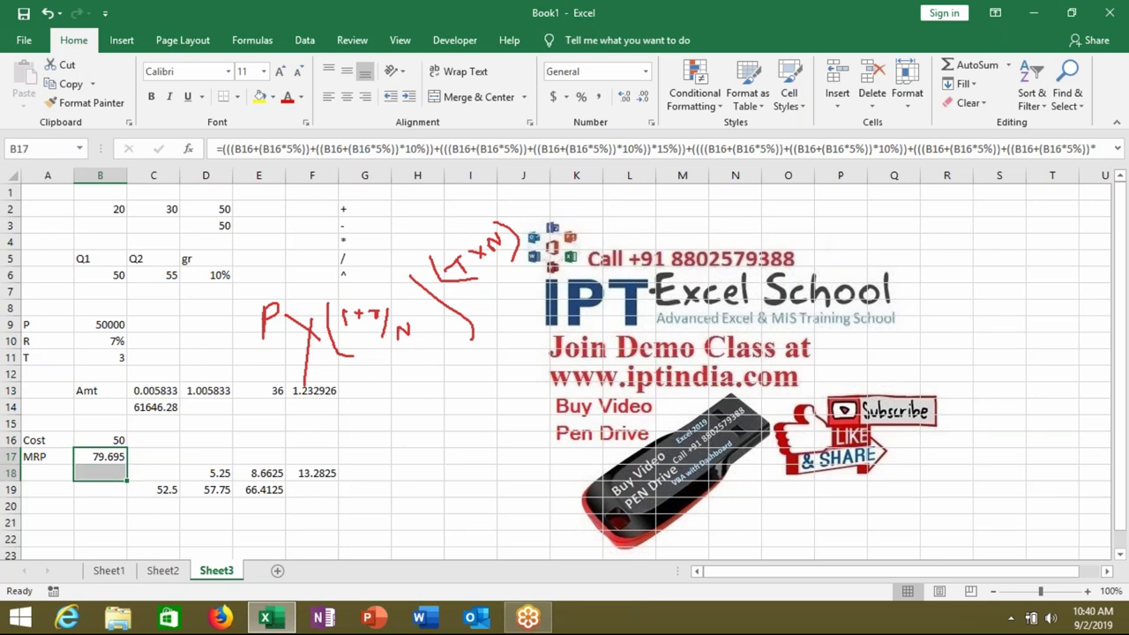
key(ctrl+h)
text(5%)
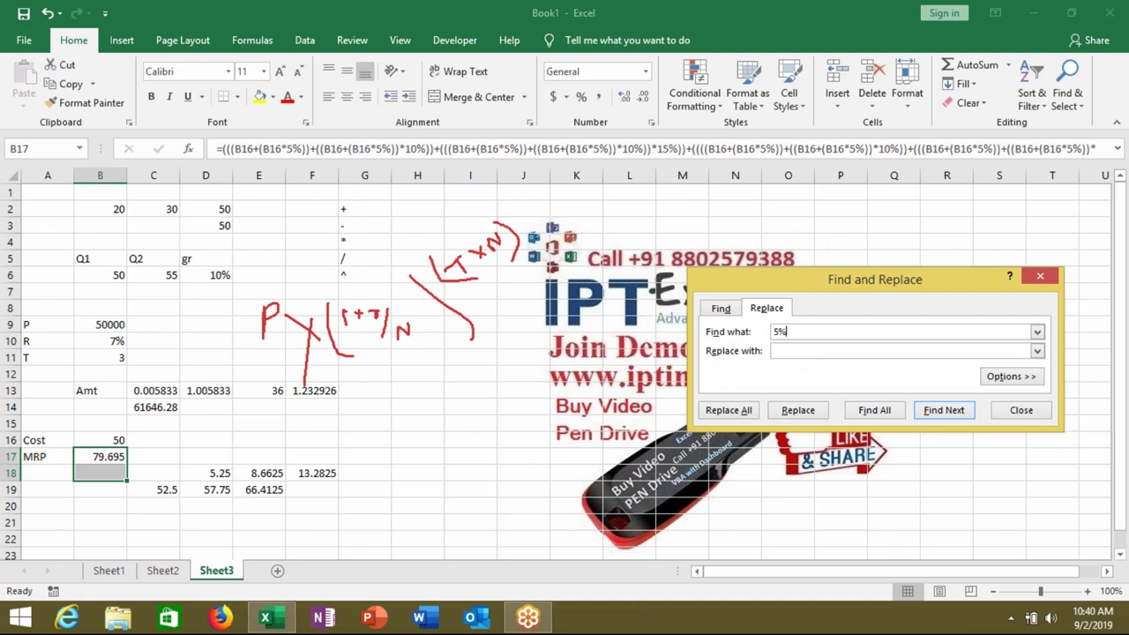
click(784, 352)
click(785, 351)
text(6%)
click(747, 414)
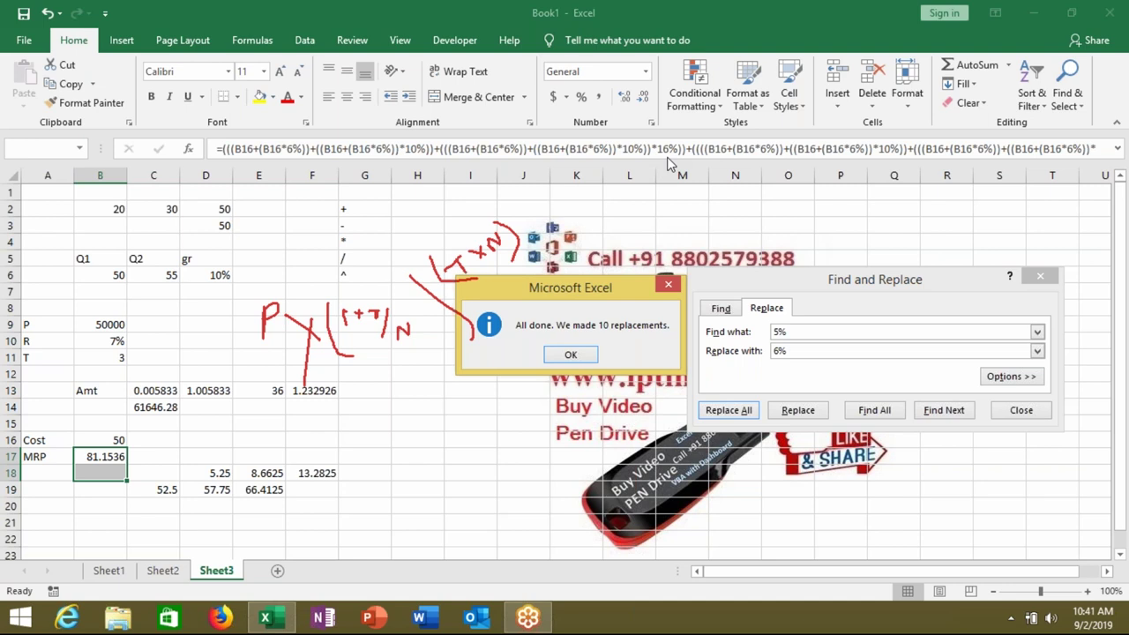
click(595, 353)
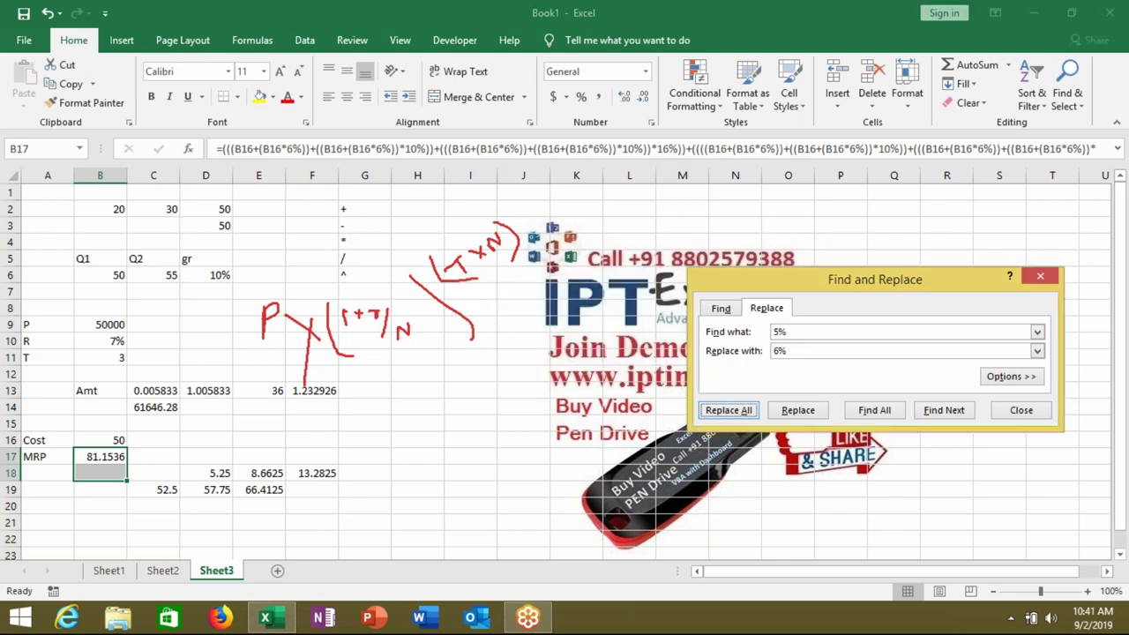
key(Escape)
key(ctrl+z)
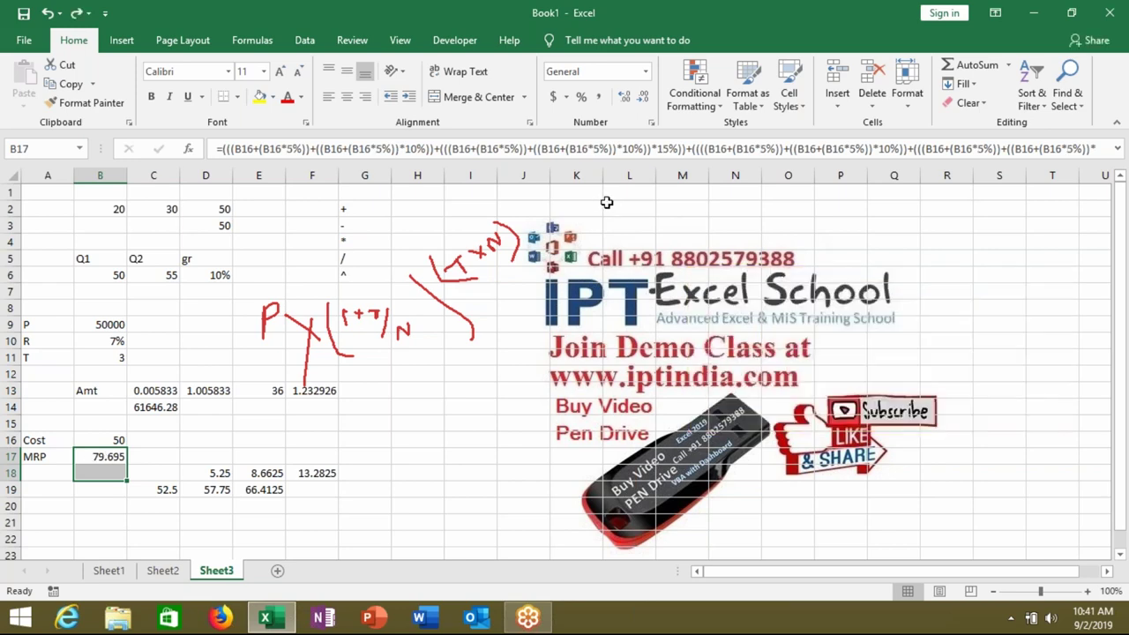
key(ctrl+h)
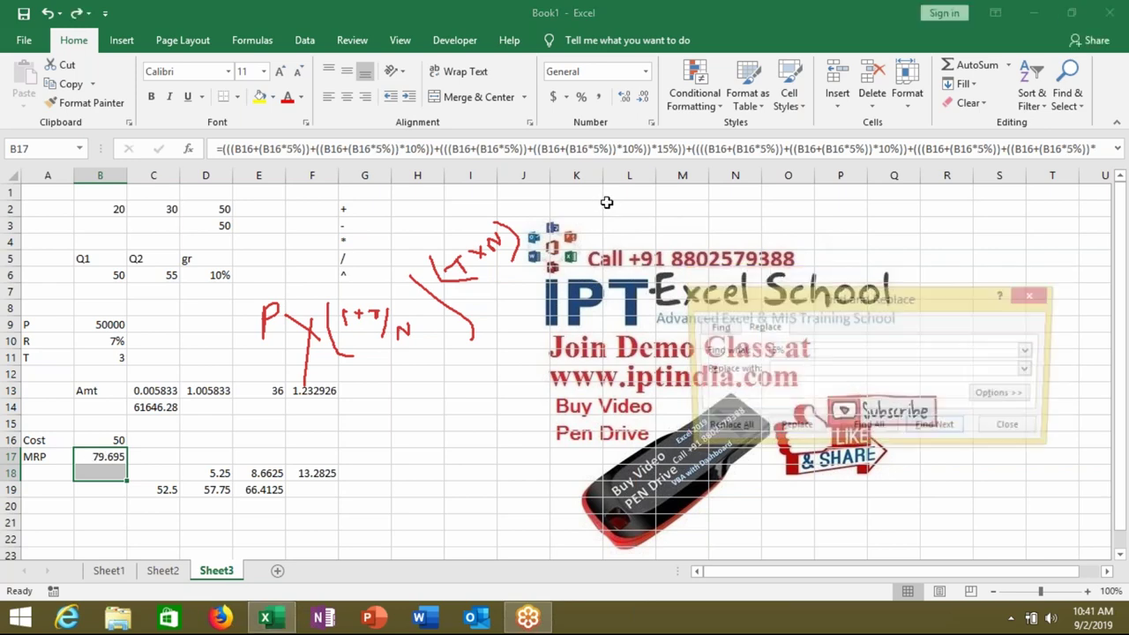
click(771, 351)
text(5%)
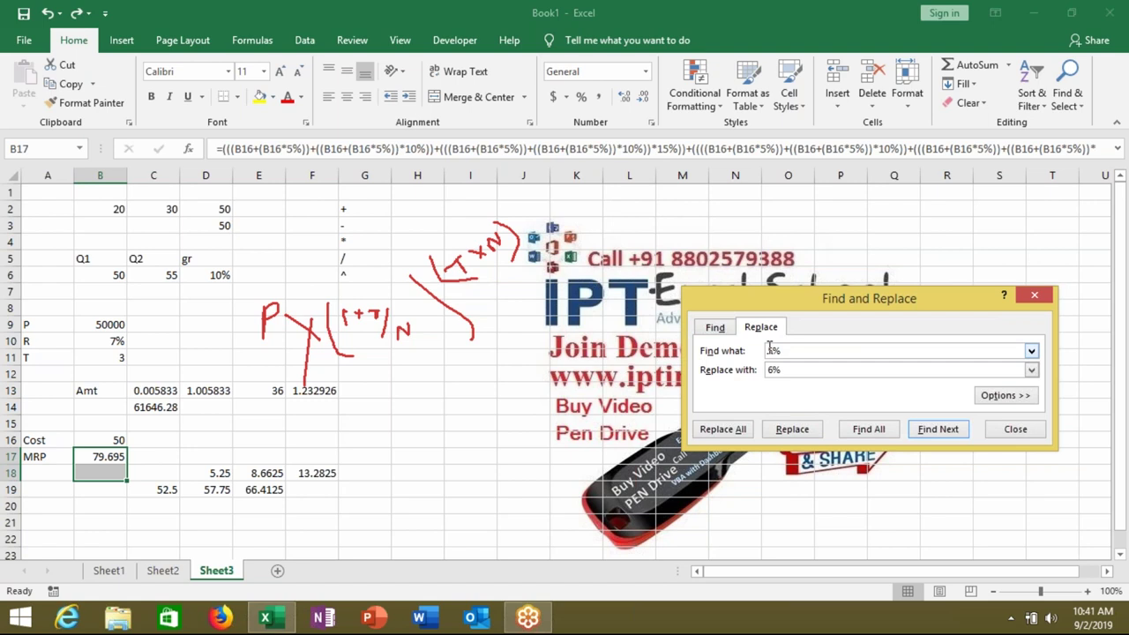
click(769, 350)
text(*)
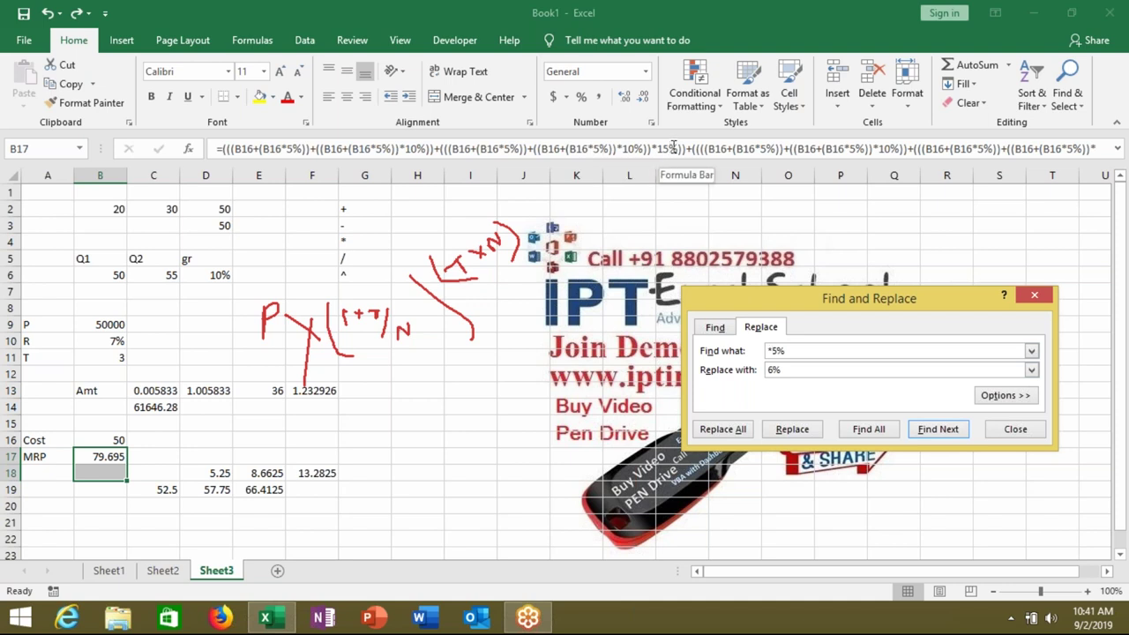
click(734, 437)
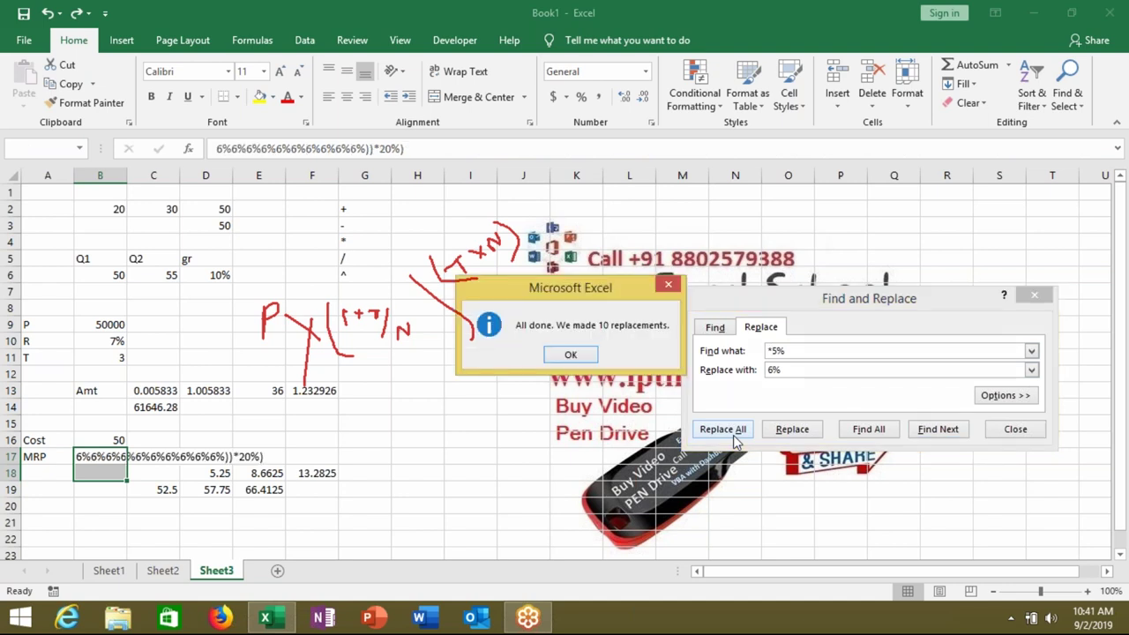
key(Return)
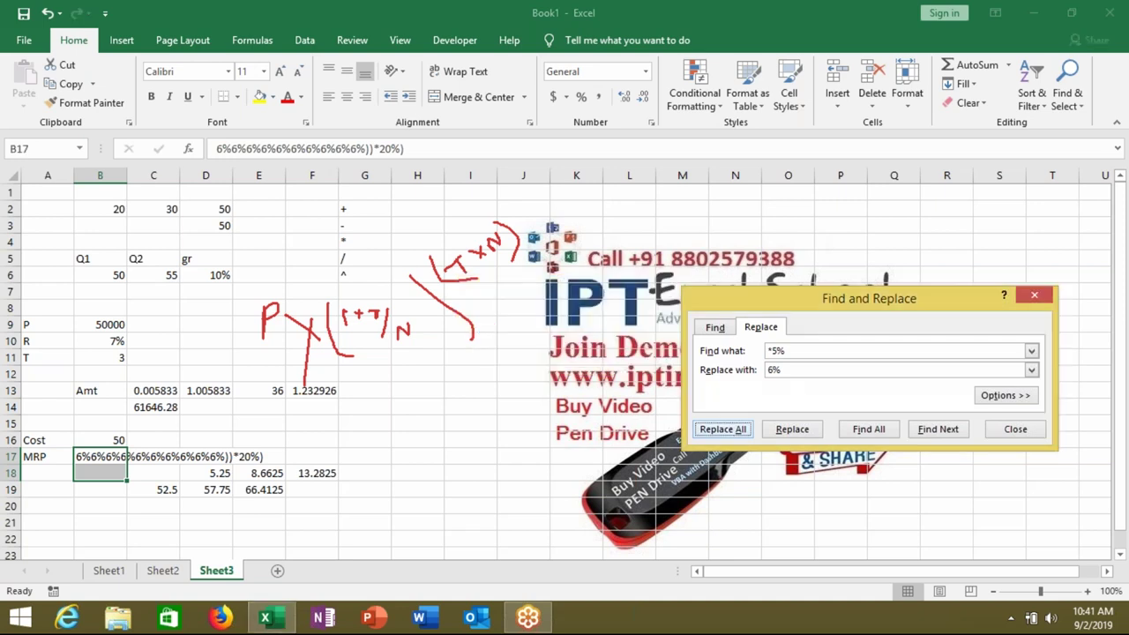
key(Escape)
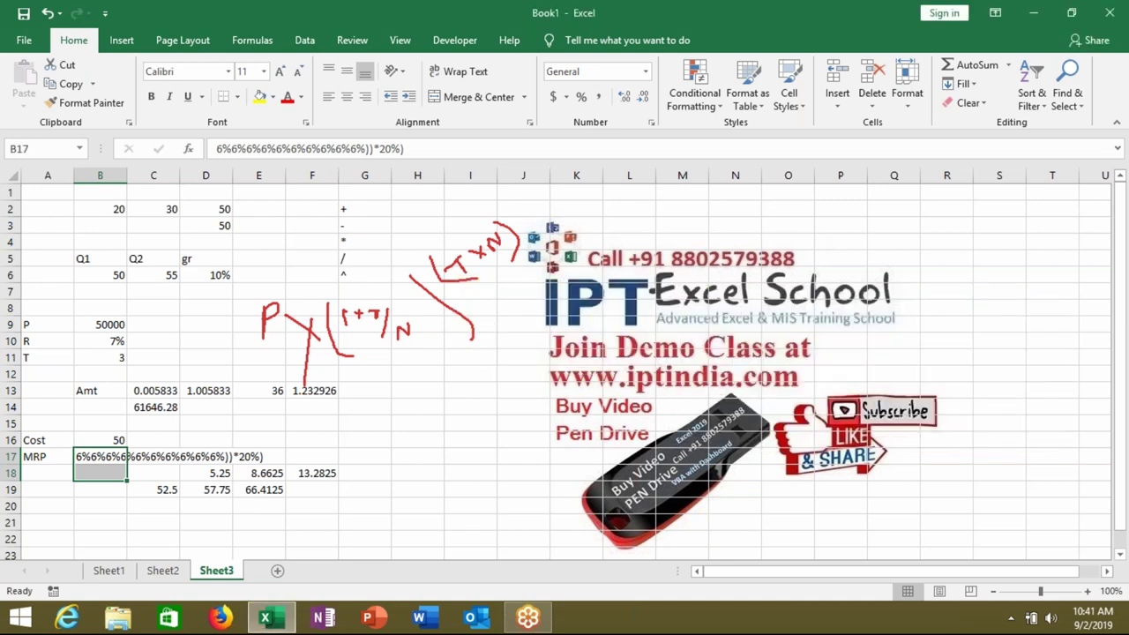
key(ctrl+z)
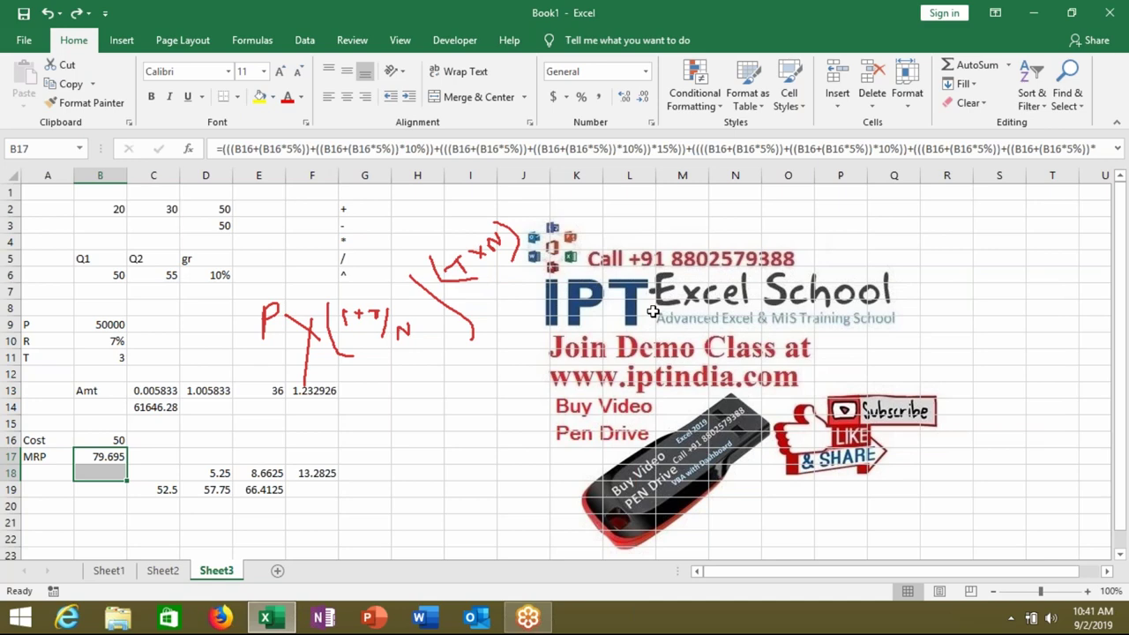
key(ctrl+h)
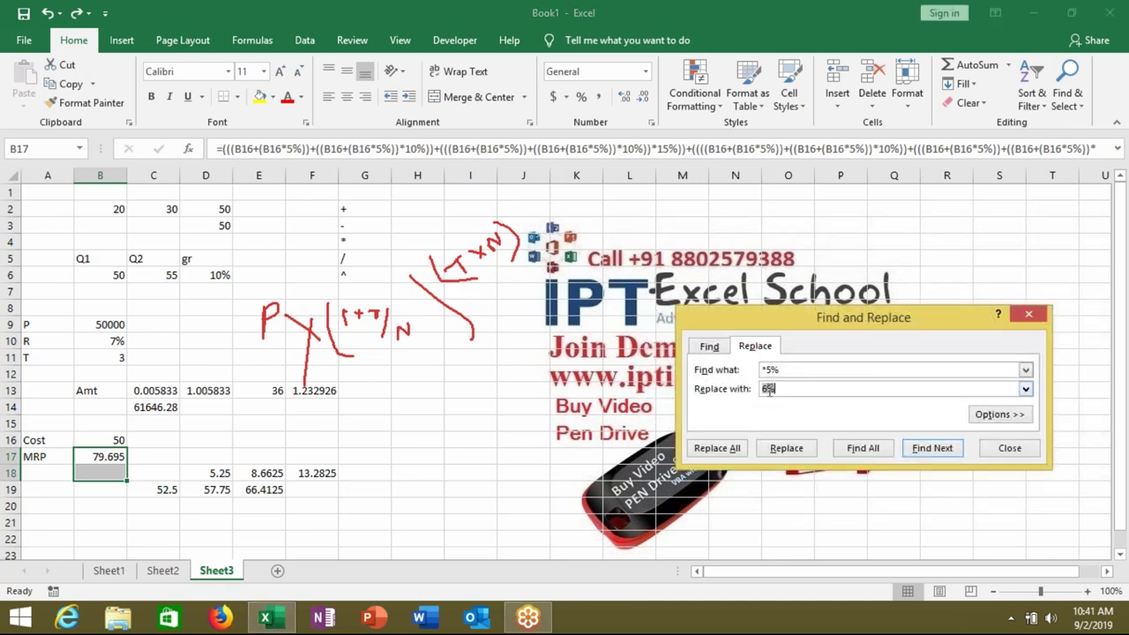
text(*)
click(735, 457)
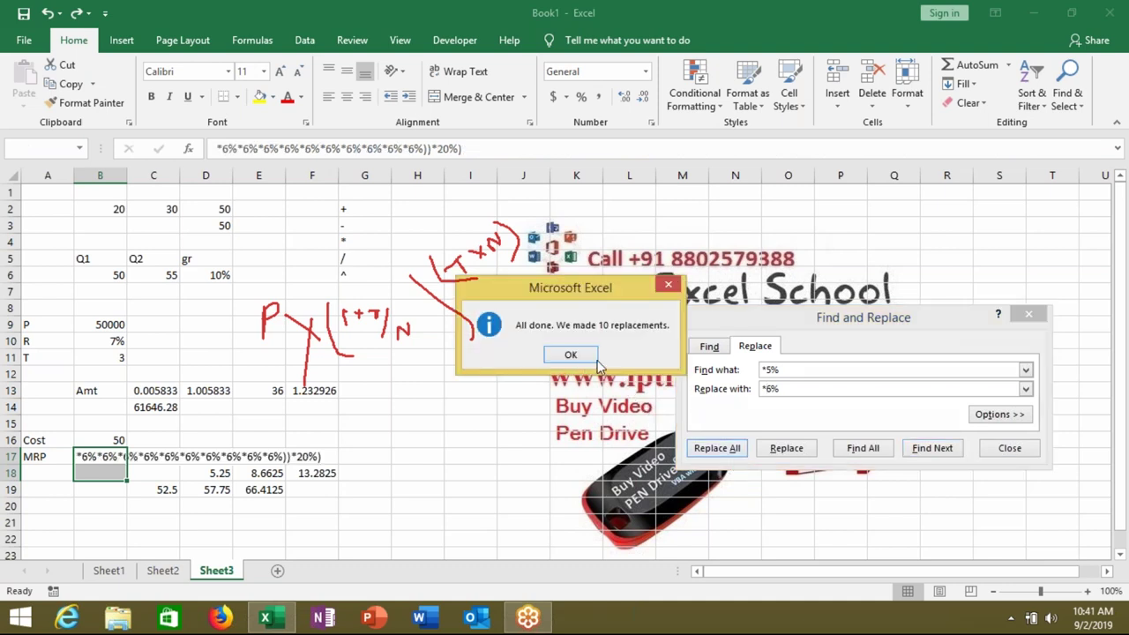
click(570, 355)
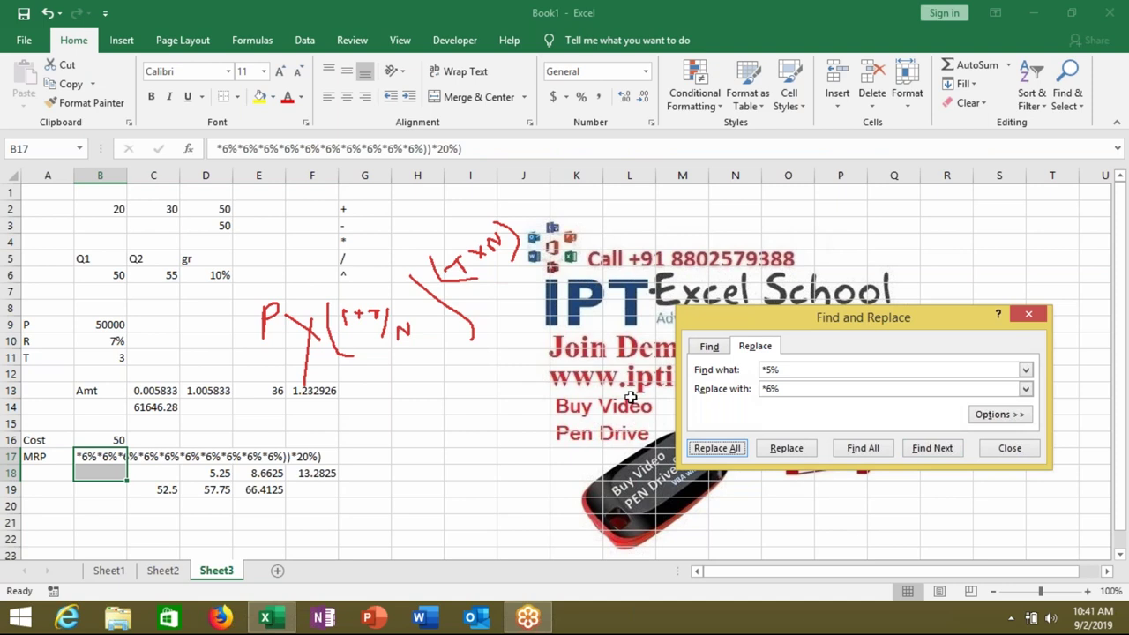
click(1034, 449)
click(1033, 449)
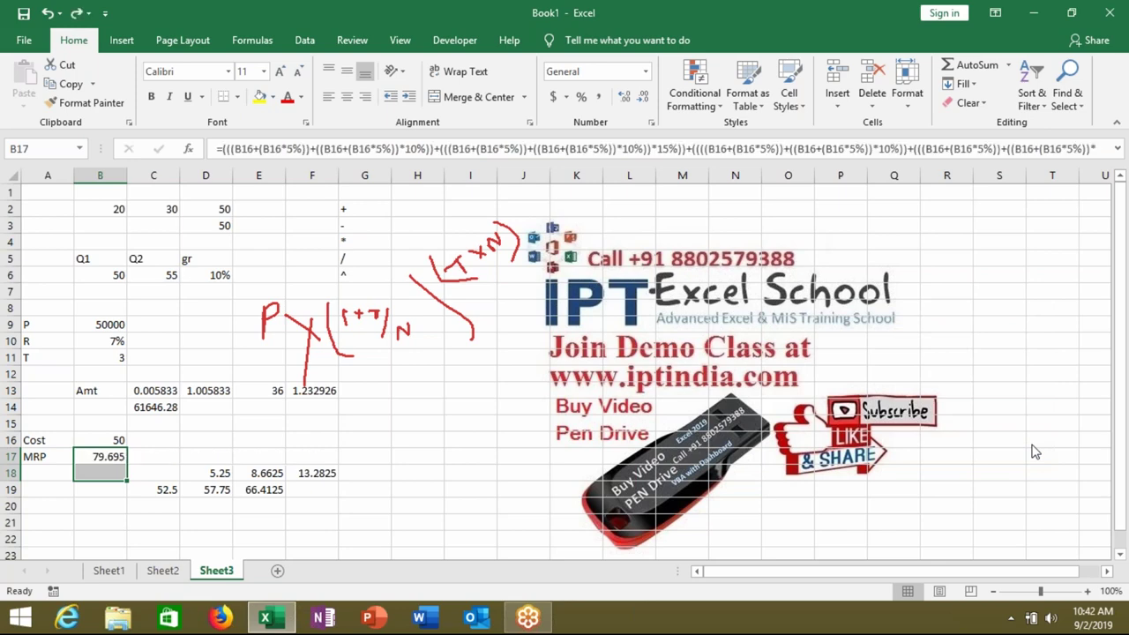
- Rerun the wildcard Replace All in Find and Replace, then minimize Excel to the desktop
key(ctrl+h)
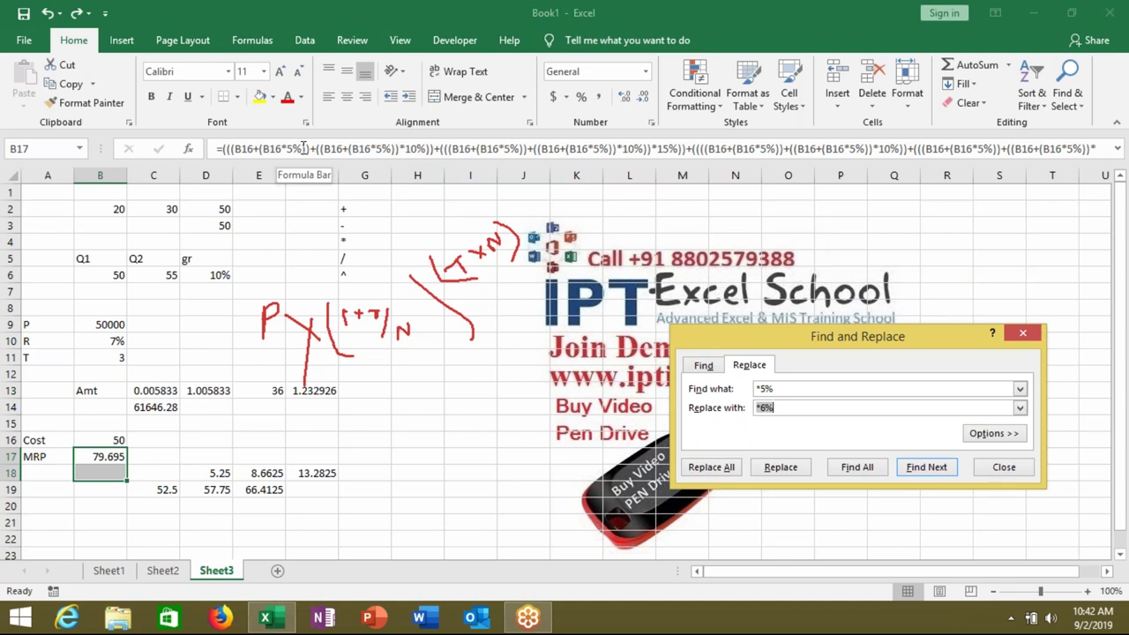
click(1012, 435)
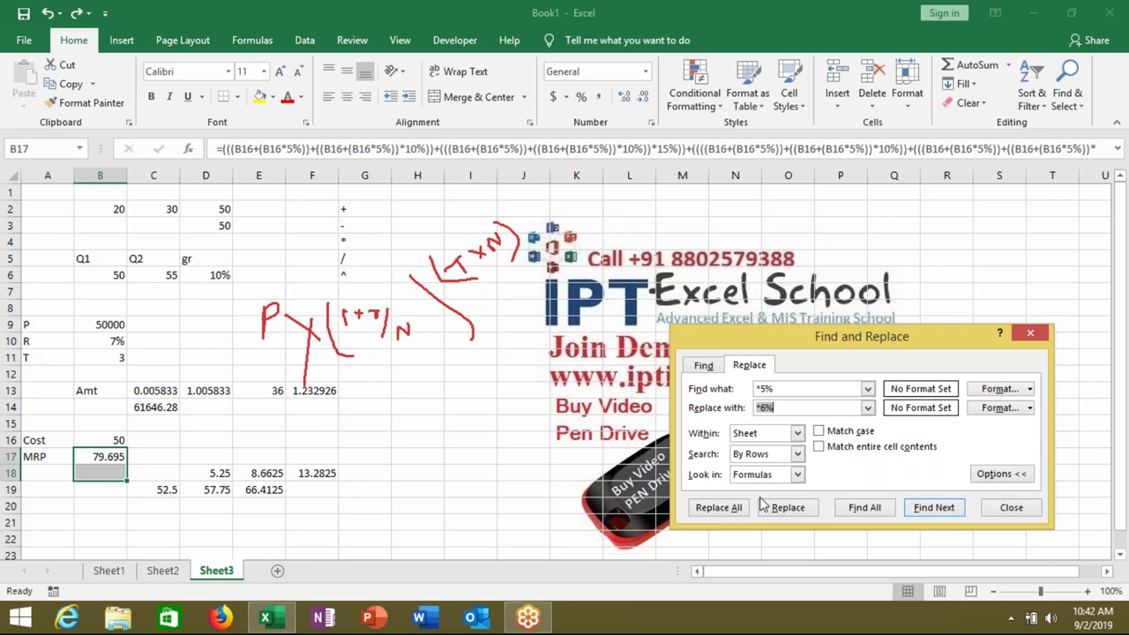
click(719, 508)
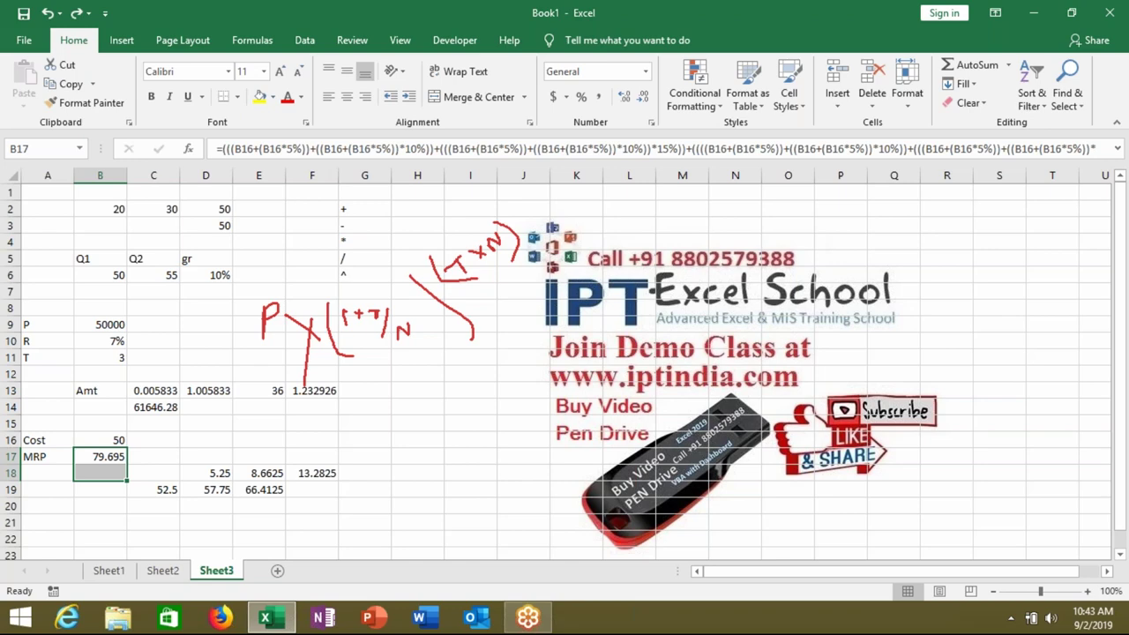
key(super+d)
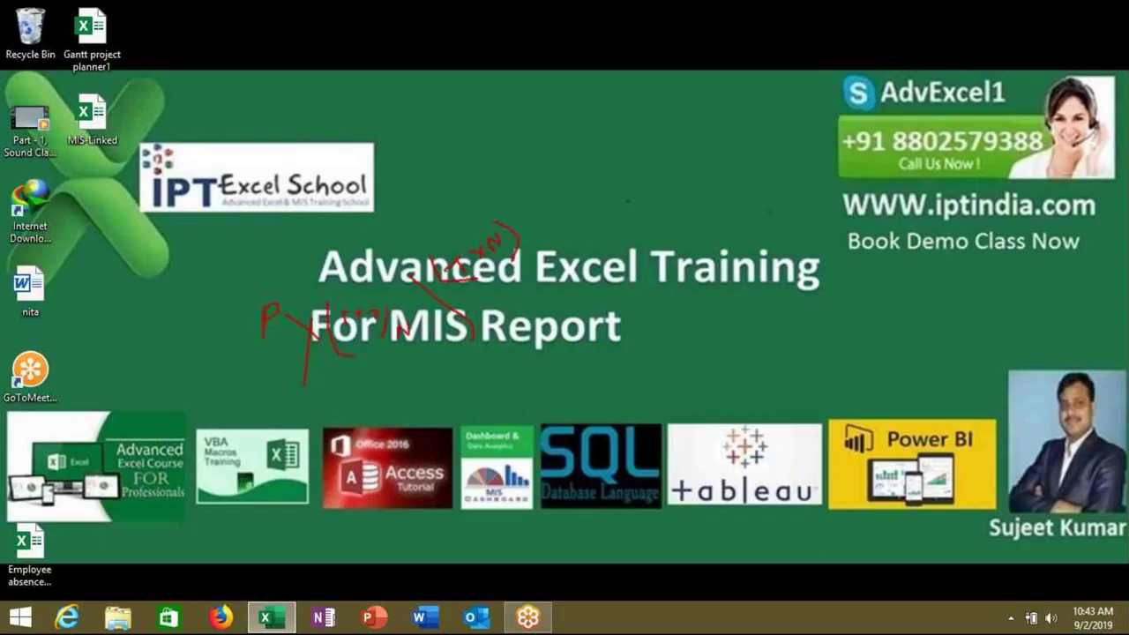